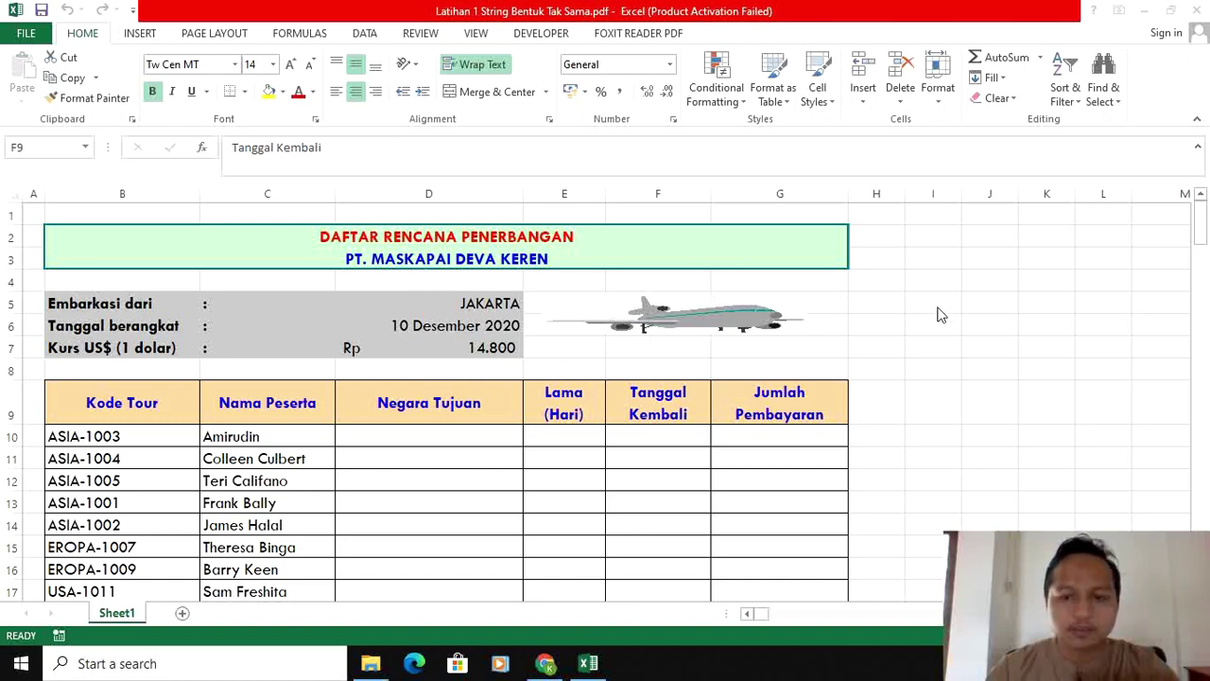
Define the name kode for range C26:F36, the data rows of the tour code and tariff table.
{"action": "scroll", "coordinate": [821, 367], "scroll_direction": "down", "scroll_amount": 6}
{"action": "scroll", "coordinate": [523, 379], "scroll_direction": "up", "scroll_amount": 5}
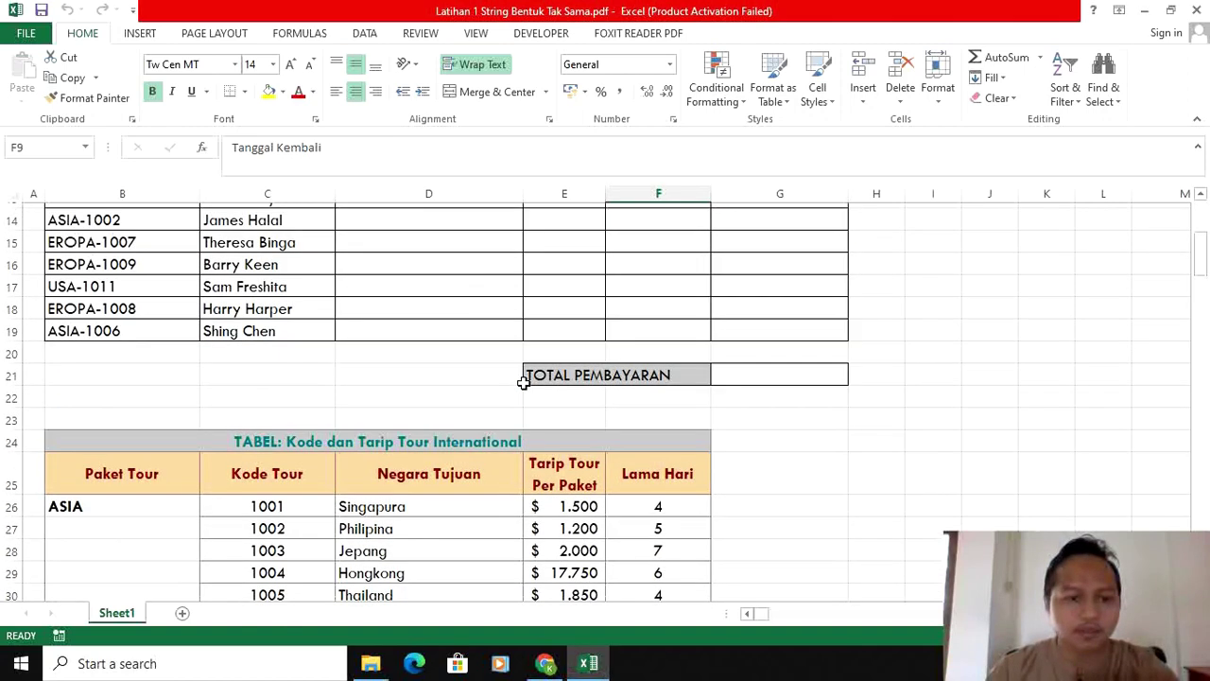
{"action": "scroll", "coordinate": [524, 380], "scroll_direction": "down", "scroll_amount": 6}
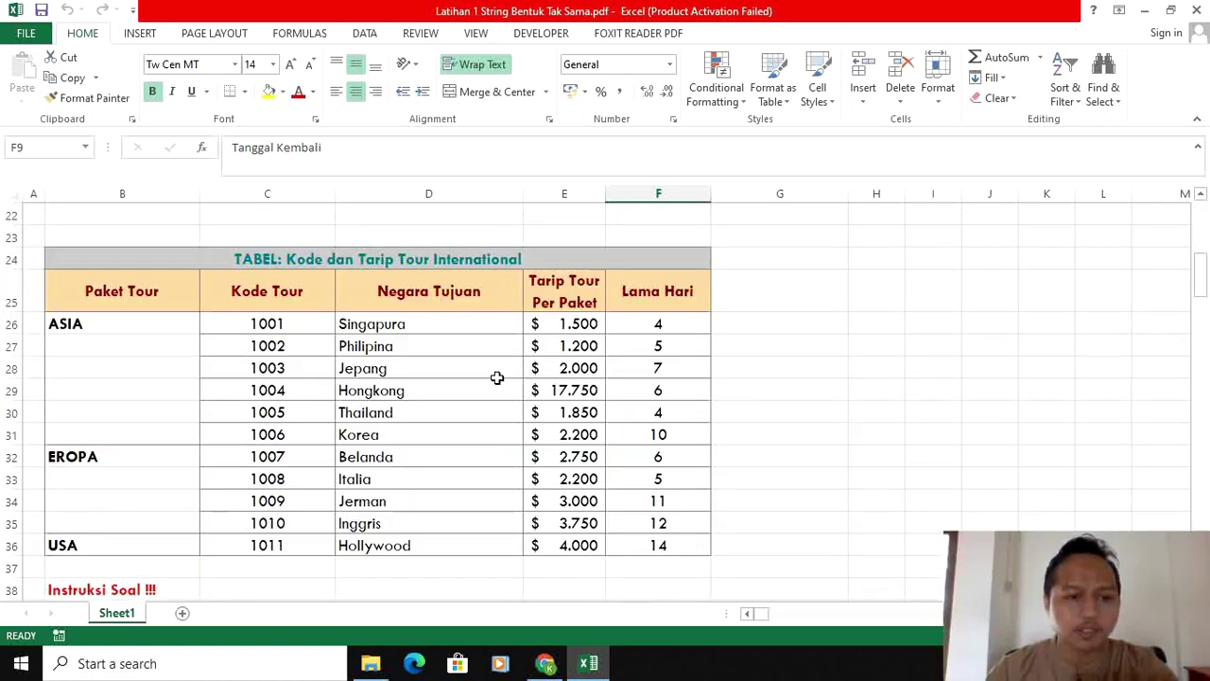
{"action": "scroll", "coordinate": [665, 368], "scroll_direction": "down", "scroll_amount": 2}
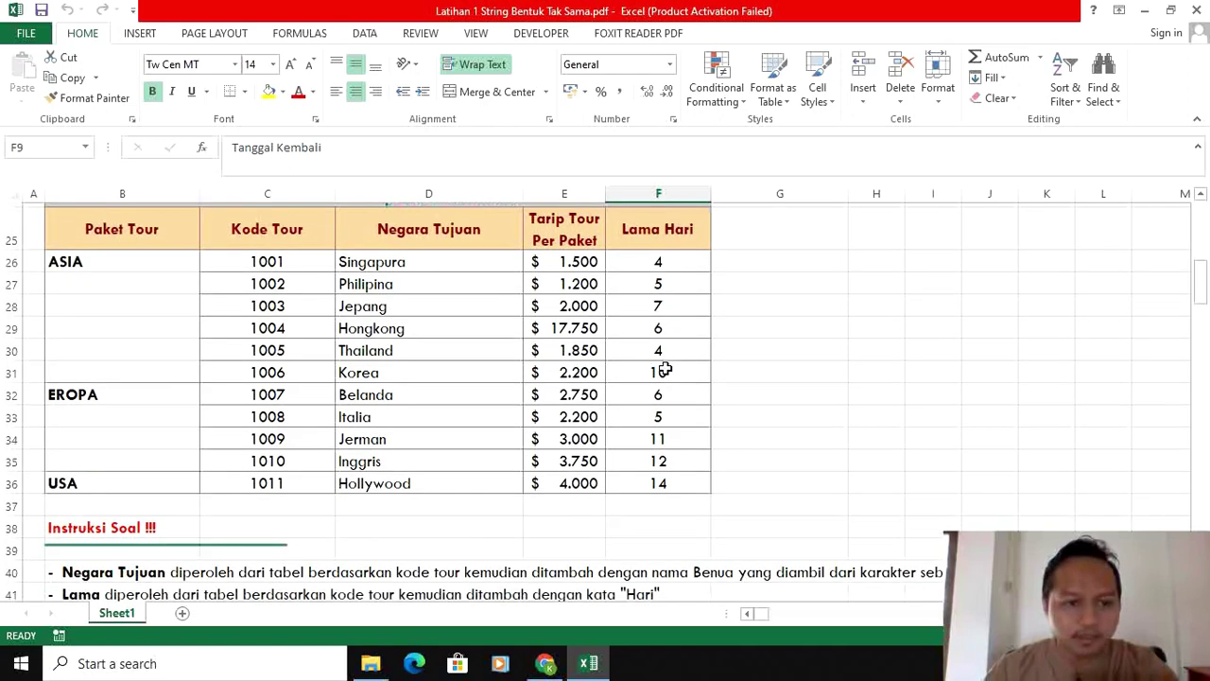
{"action": "scroll", "coordinate": [664, 367], "scroll_direction": "up", "scroll_amount": 3}
{"action": "scroll", "coordinate": [665, 371], "scroll_direction": "down", "scroll_amount": 1}
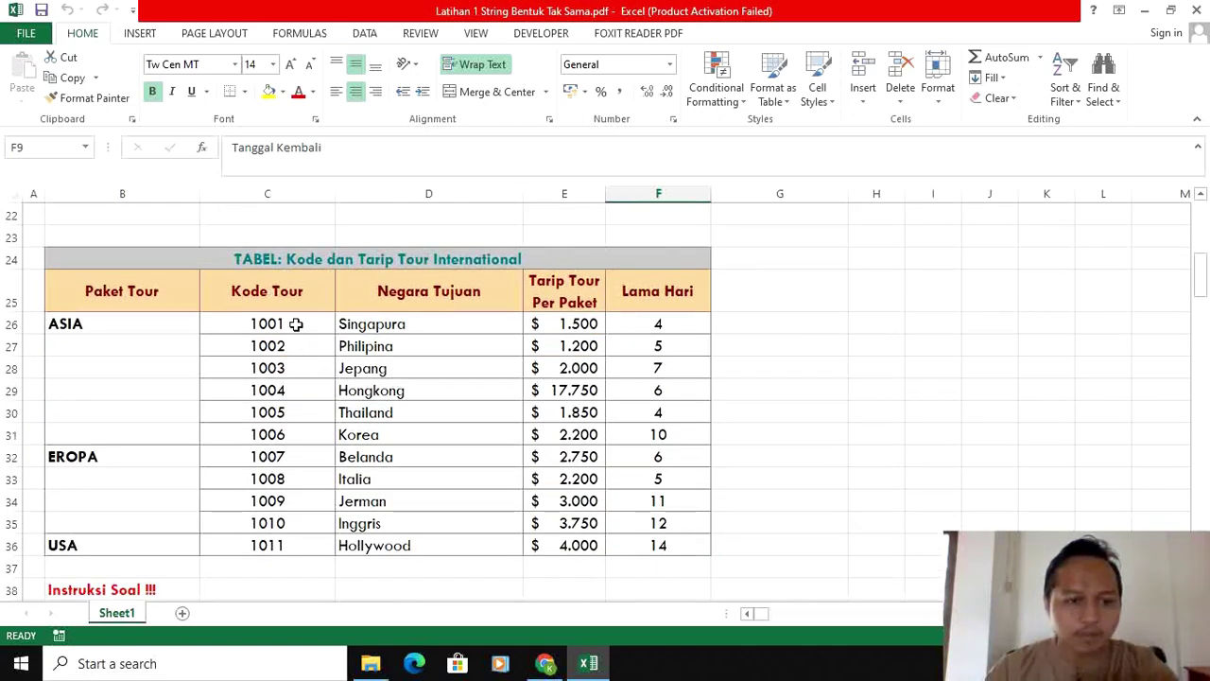
{"action": "left_click_drag", "start_coordinate": [296, 324], "coordinate": [660, 546]}
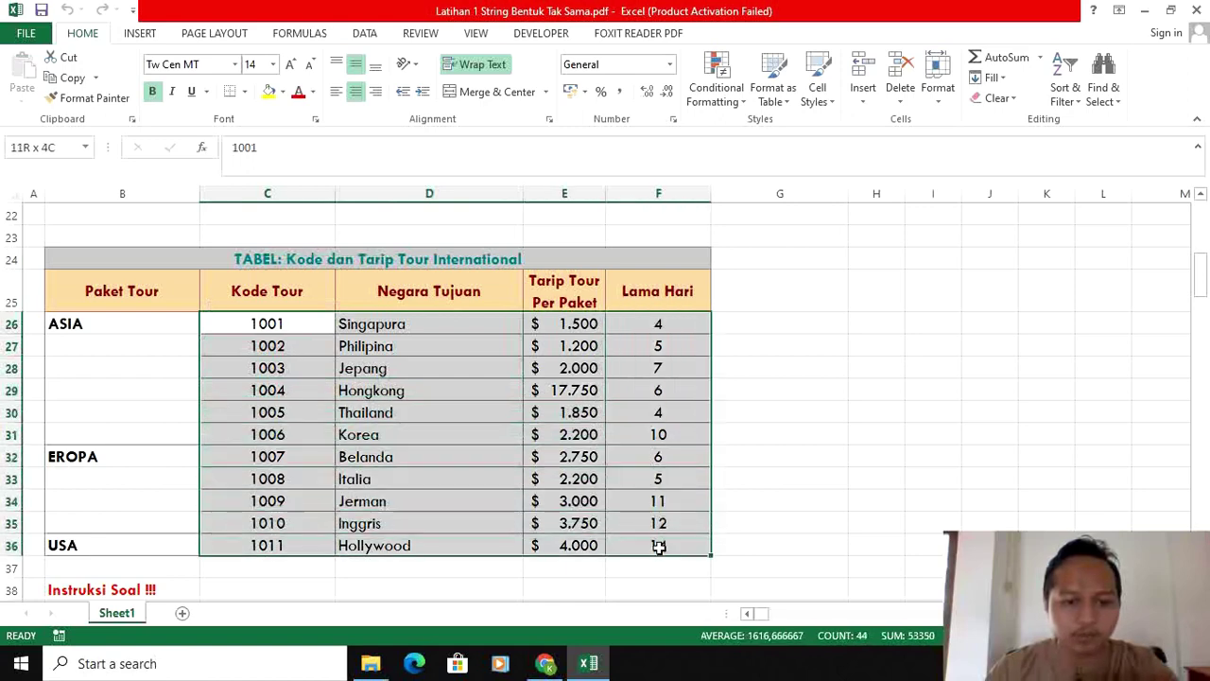
{"action": "right_click", "coordinate": [478, 407]}
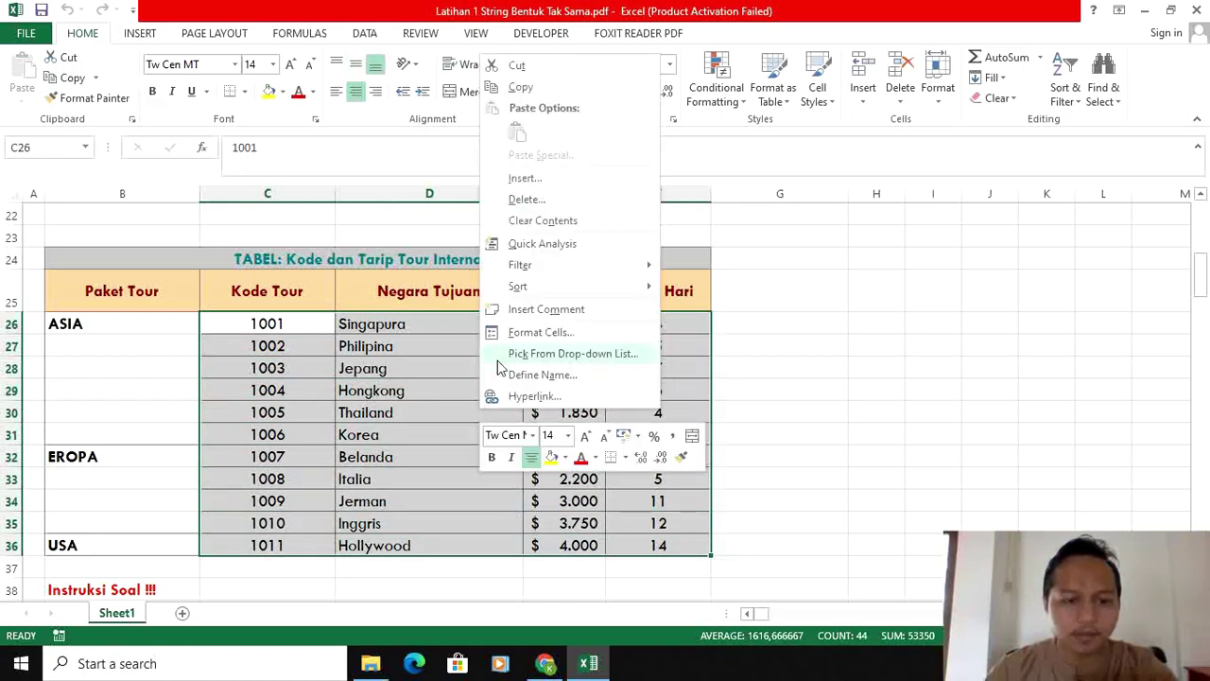
{"action": "left_click", "coordinate": [548, 379]}
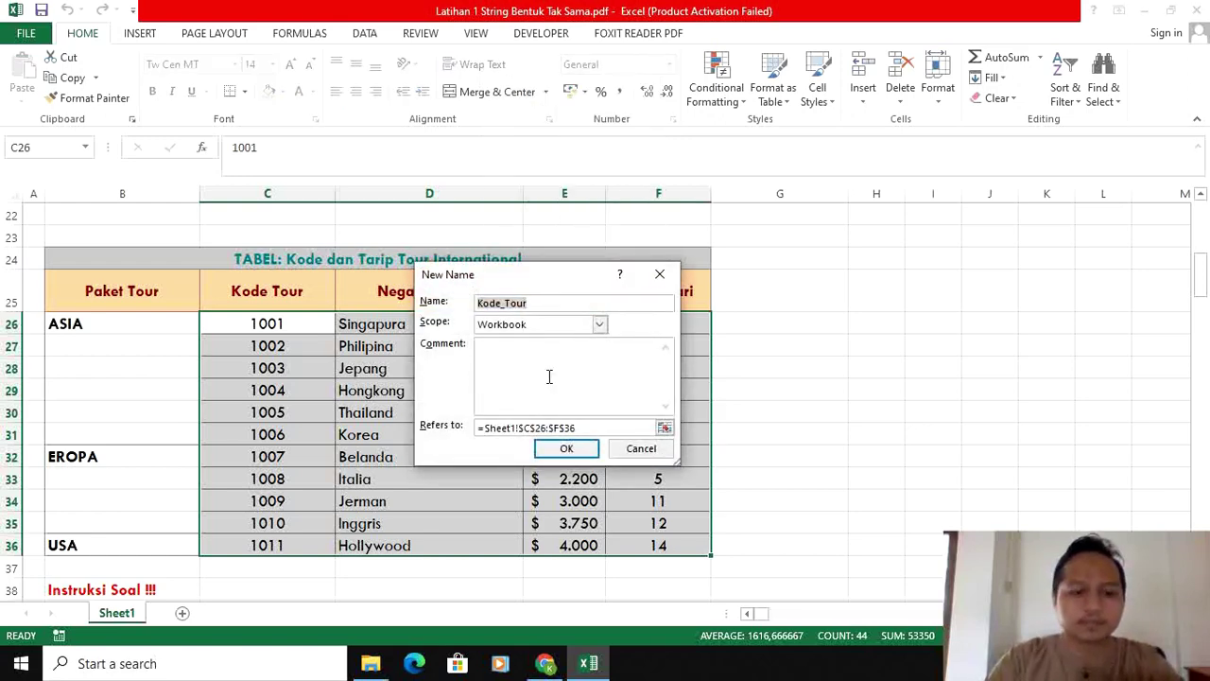
{"action": "type", "text": "kode"}
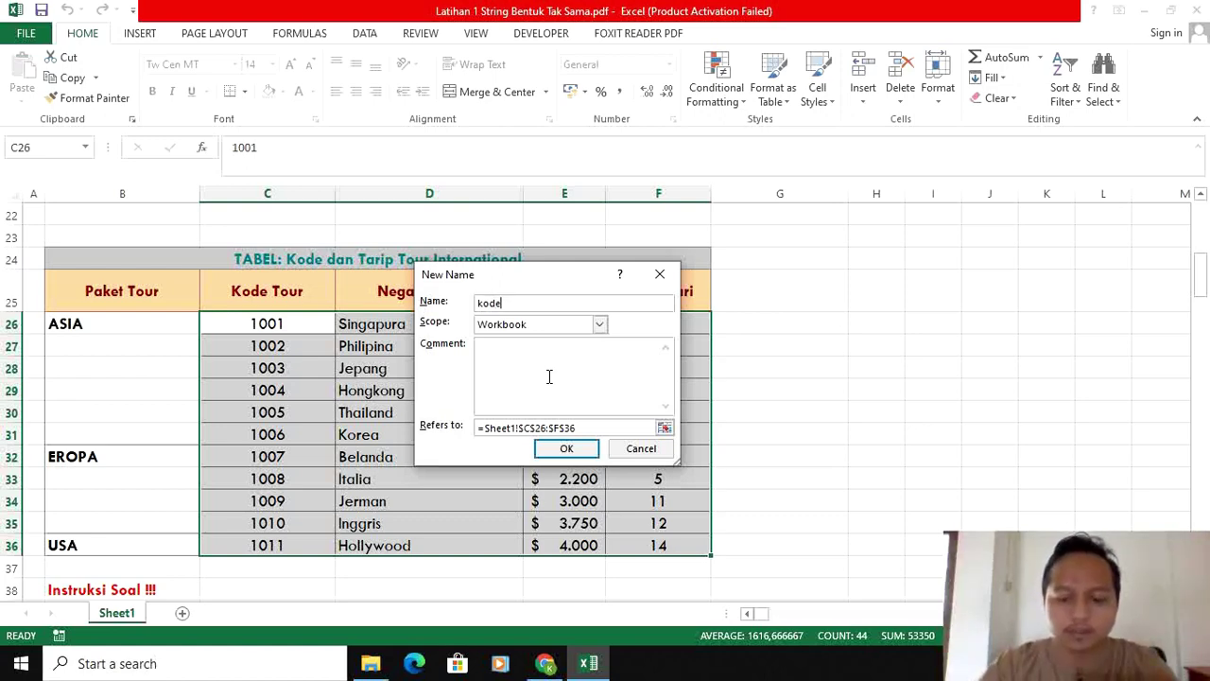
{"action": "key", "text": "Return"}
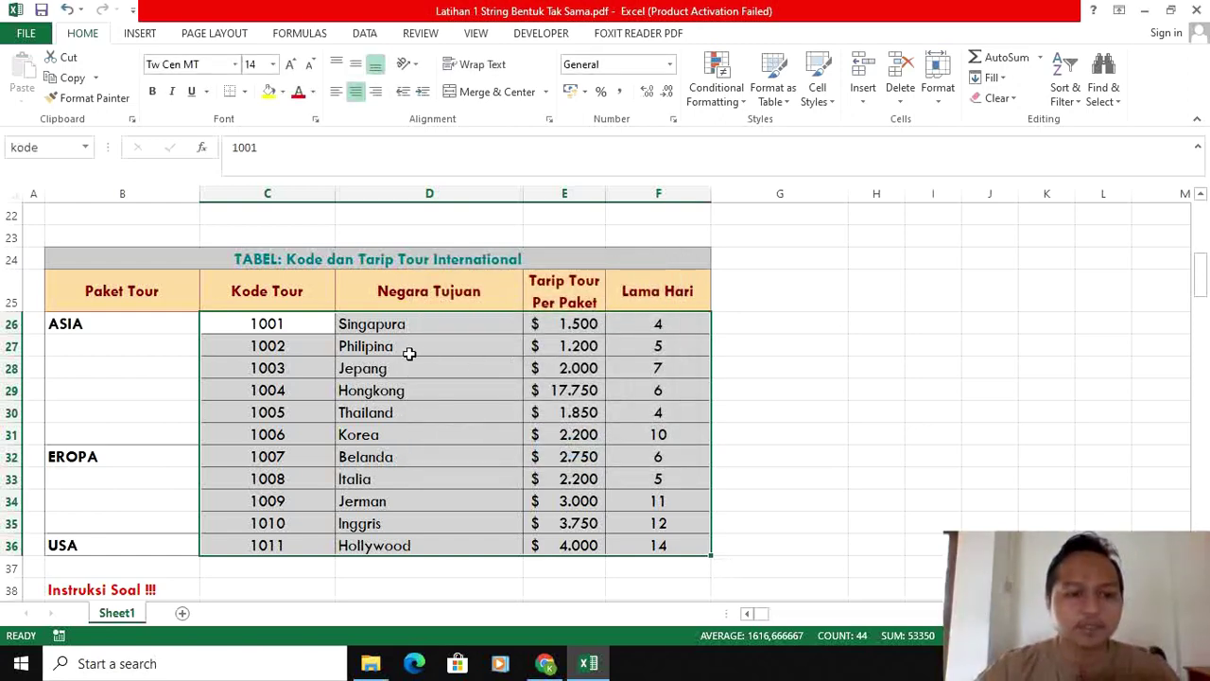
Enter the helper heading FIND "-" in cell I9 and widen column I to fit it.
{"action": "scroll", "coordinate": [511, 375], "scroll_direction": "down", "scroll_amount": 3}
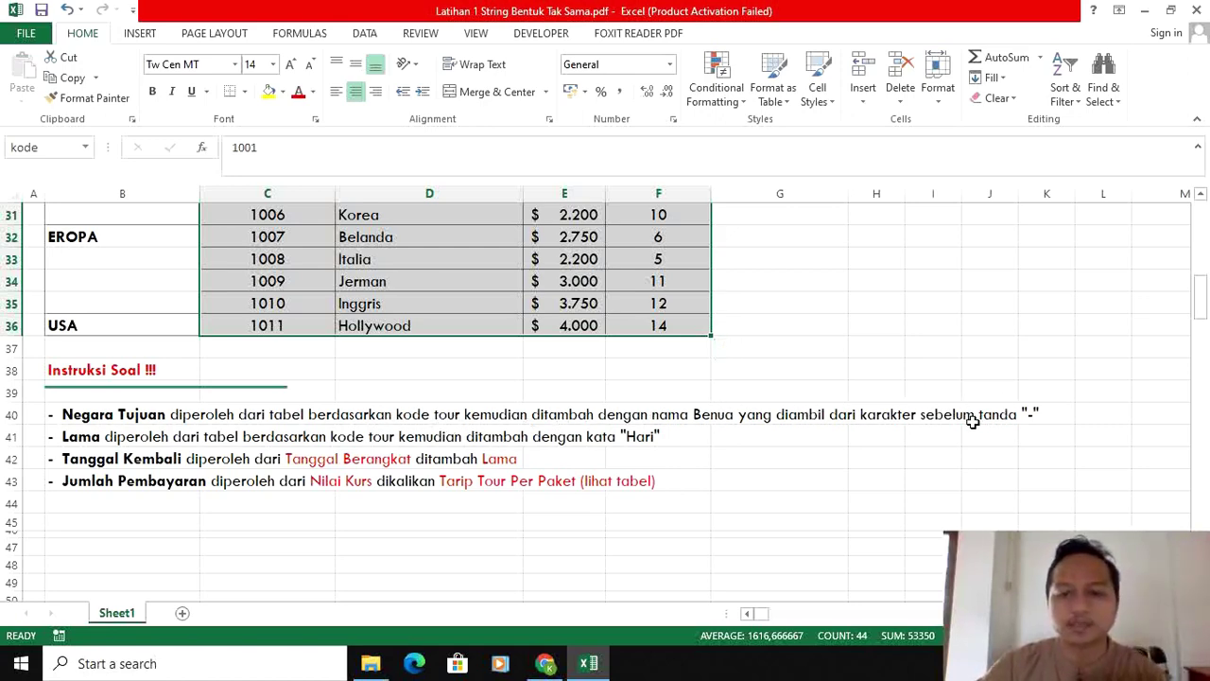
{"action": "scroll", "coordinate": [613, 418], "scroll_direction": "up", "scroll_amount": 8}
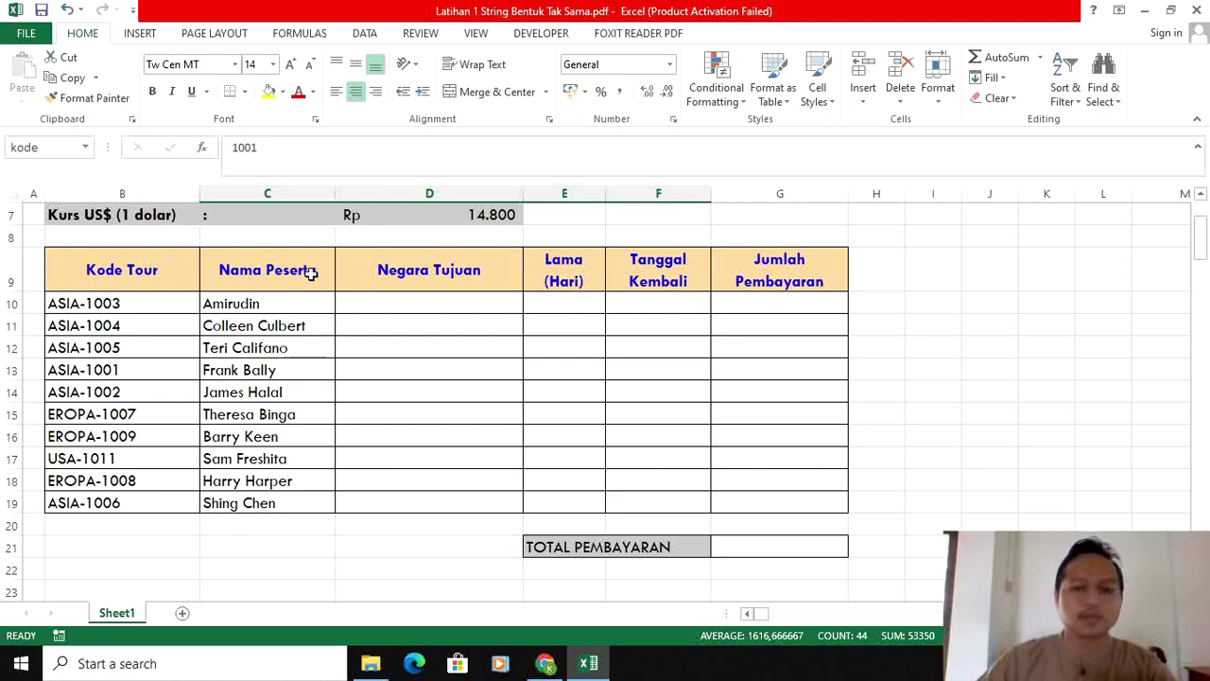
{"action": "left_click", "coordinate": [939, 273]}
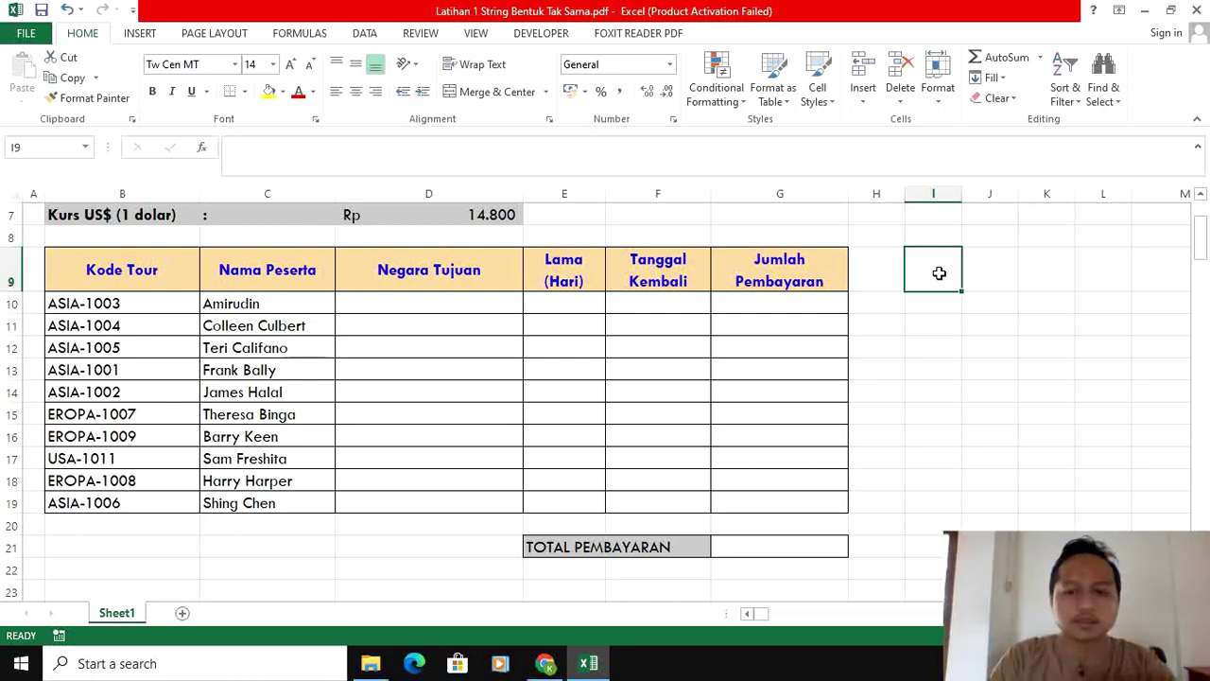
{"action": "type", "text": "FIND \"-"}
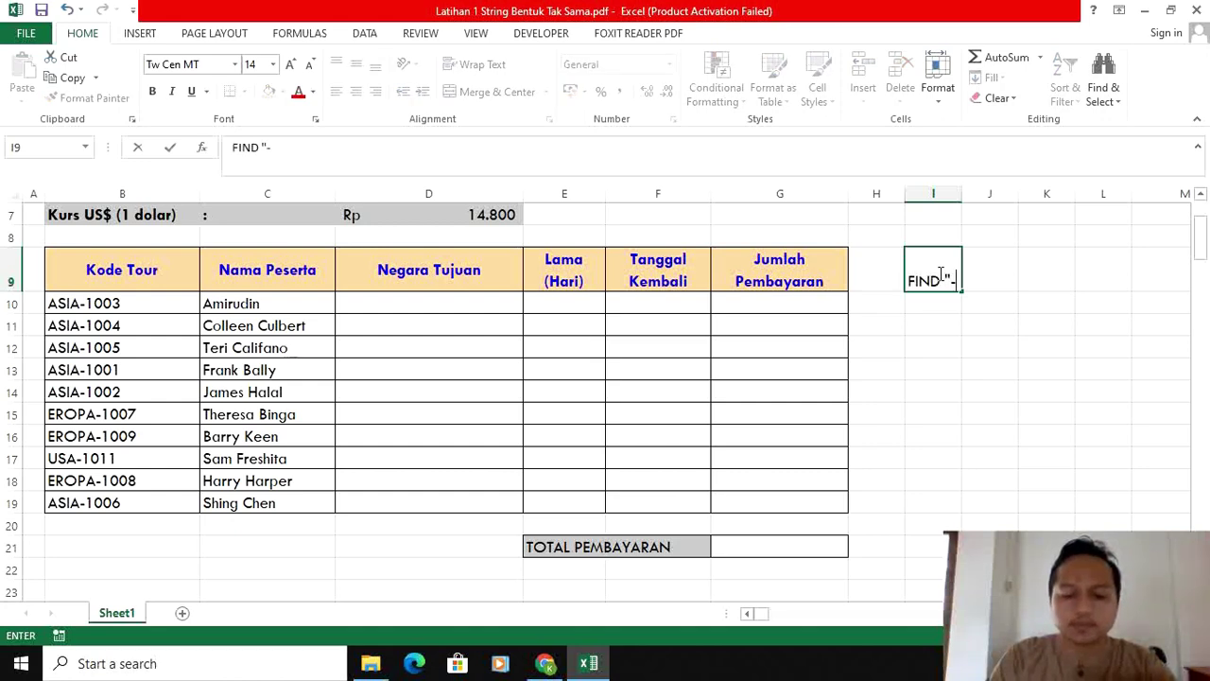
{"action": "type", "text": "\""}
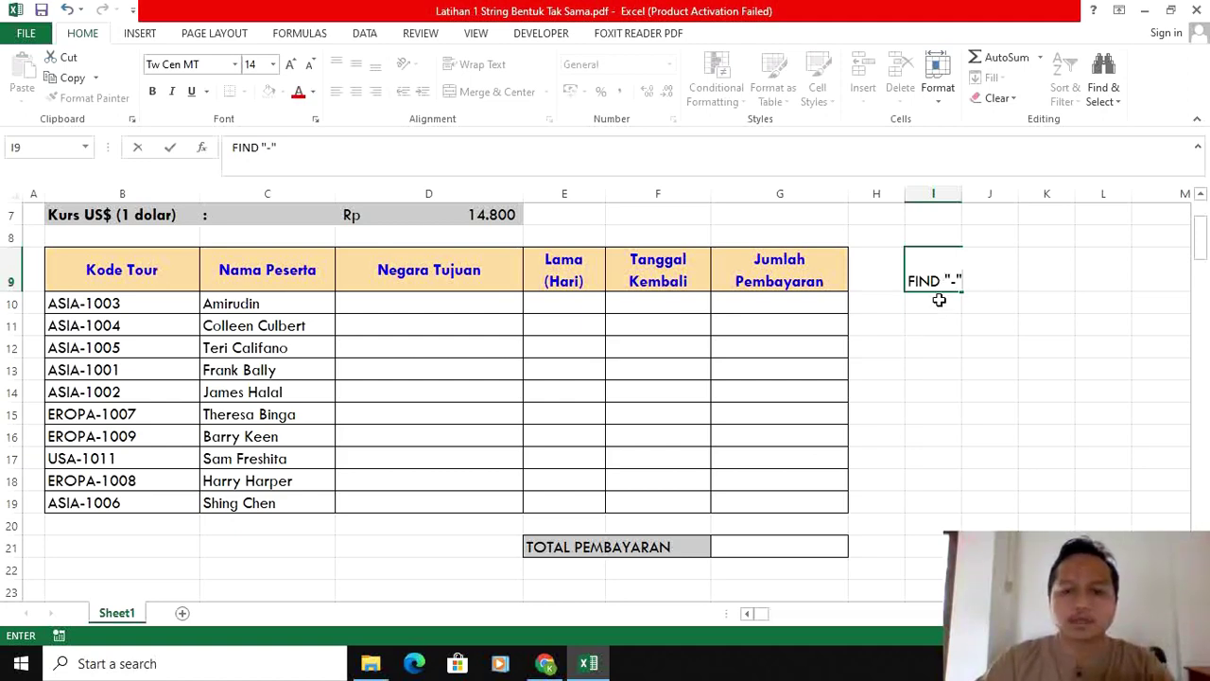
{"action": "left_click", "coordinate": [939, 300]}
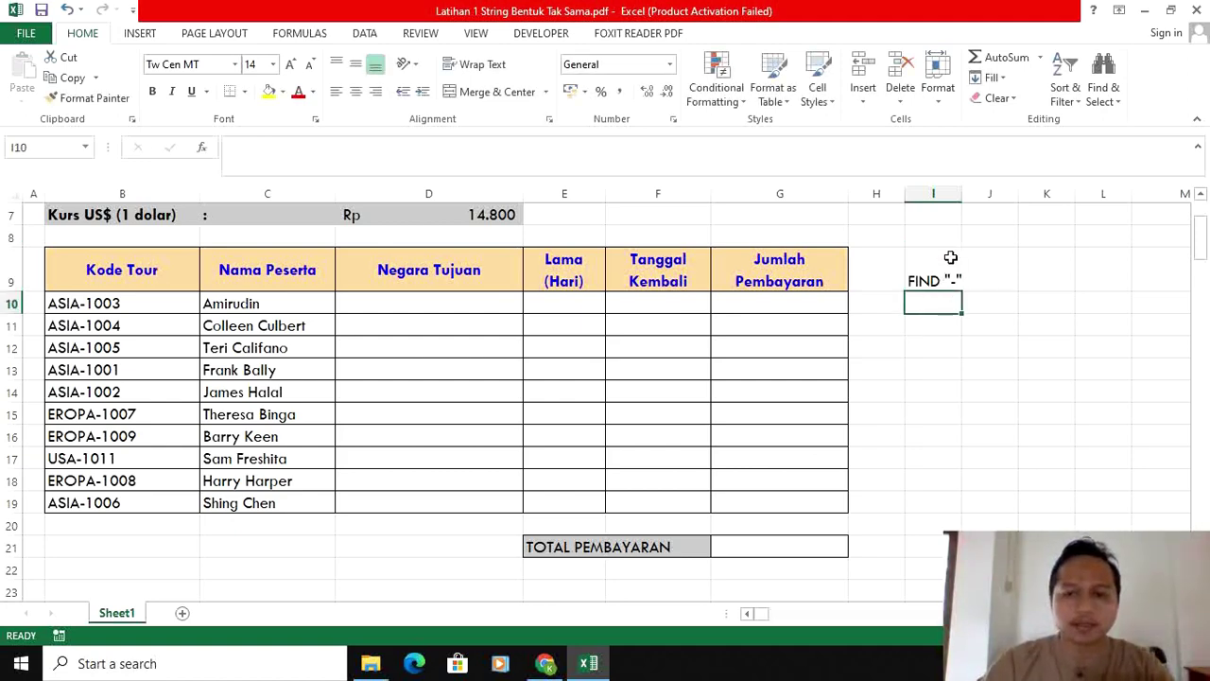
{"action": "left_click_drag", "start_coordinate": [962, 193], "coordinate": [988, 193]}
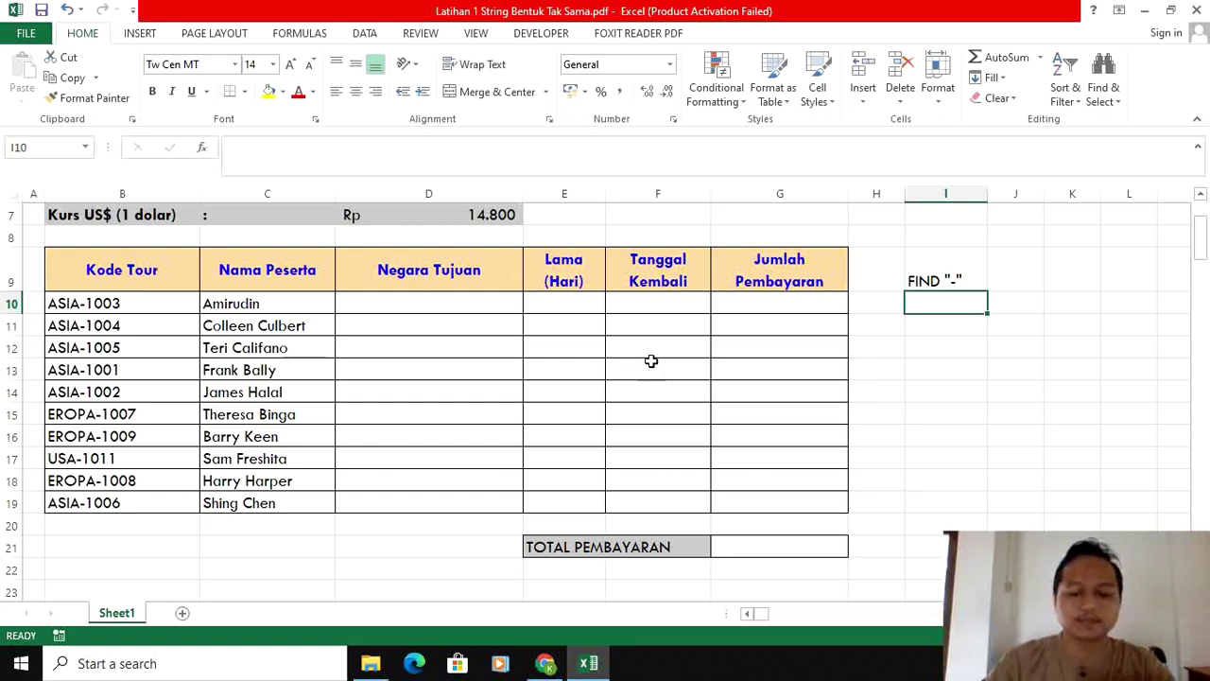
{"action": "type", "text": "="}
{"action": "key", "text": "Escape"}
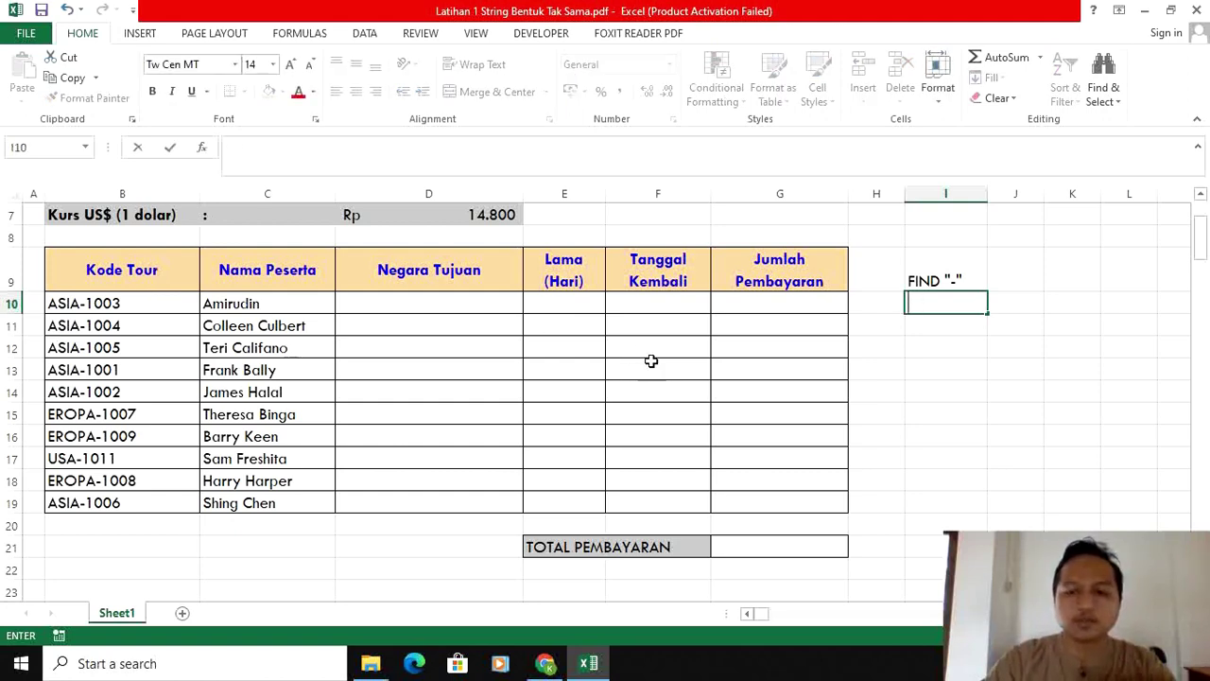
{"action": "left_click", "coordinate": [996, 384]}
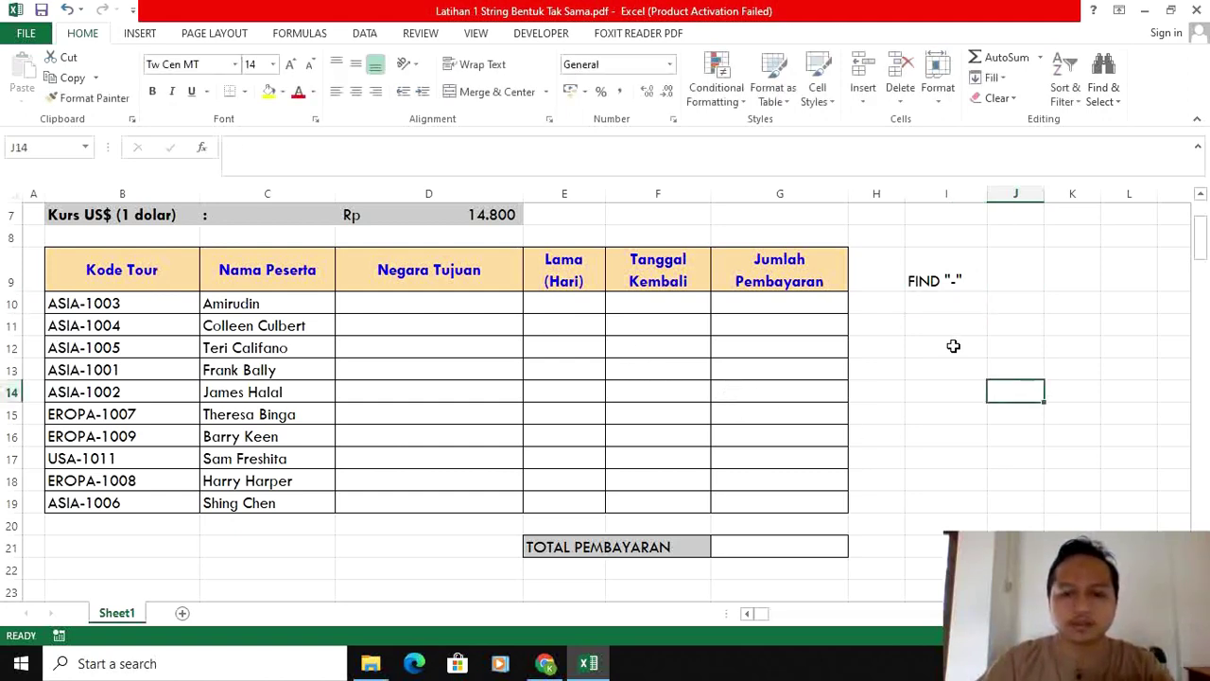
Enter the formula =FIND("-";B10;1) in cell I10 to locate the hyphen in the first tour code.
{"action": "scroll", "coordinate": [947, 344], "scroll_direction": "up", "scroll_amount": 5}
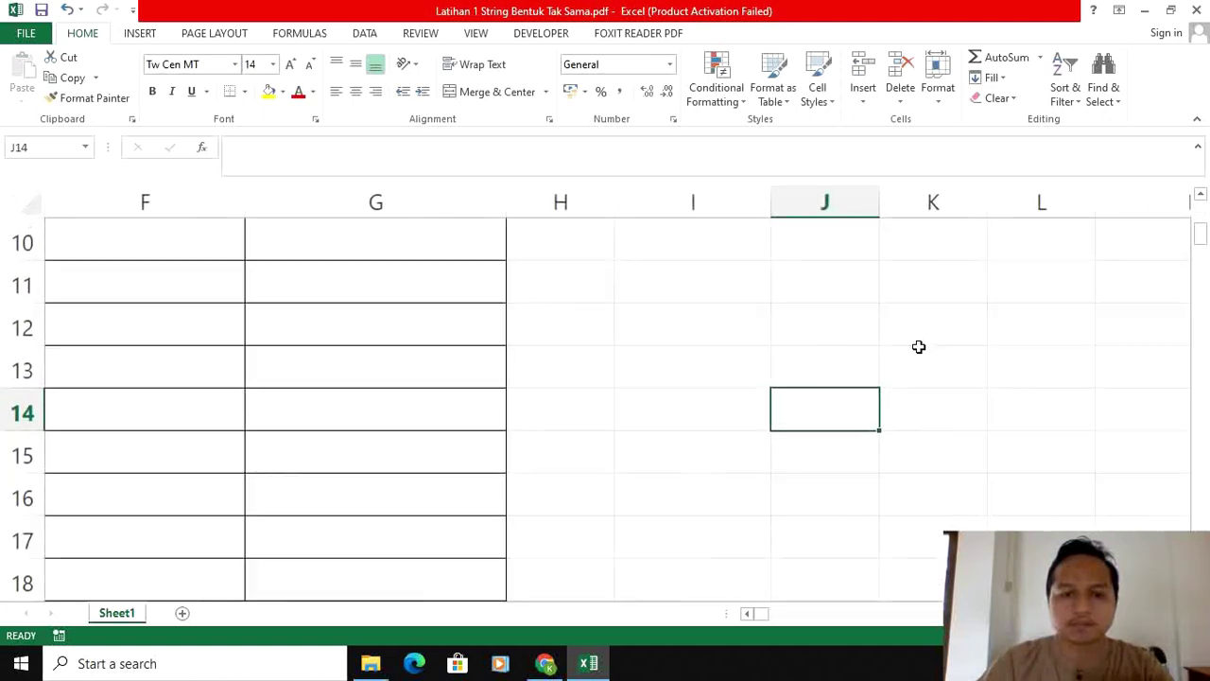
{"action": "scroll", "coordinate": [678, 464], "scroll_direction": "down", "scroll_amount": 1}
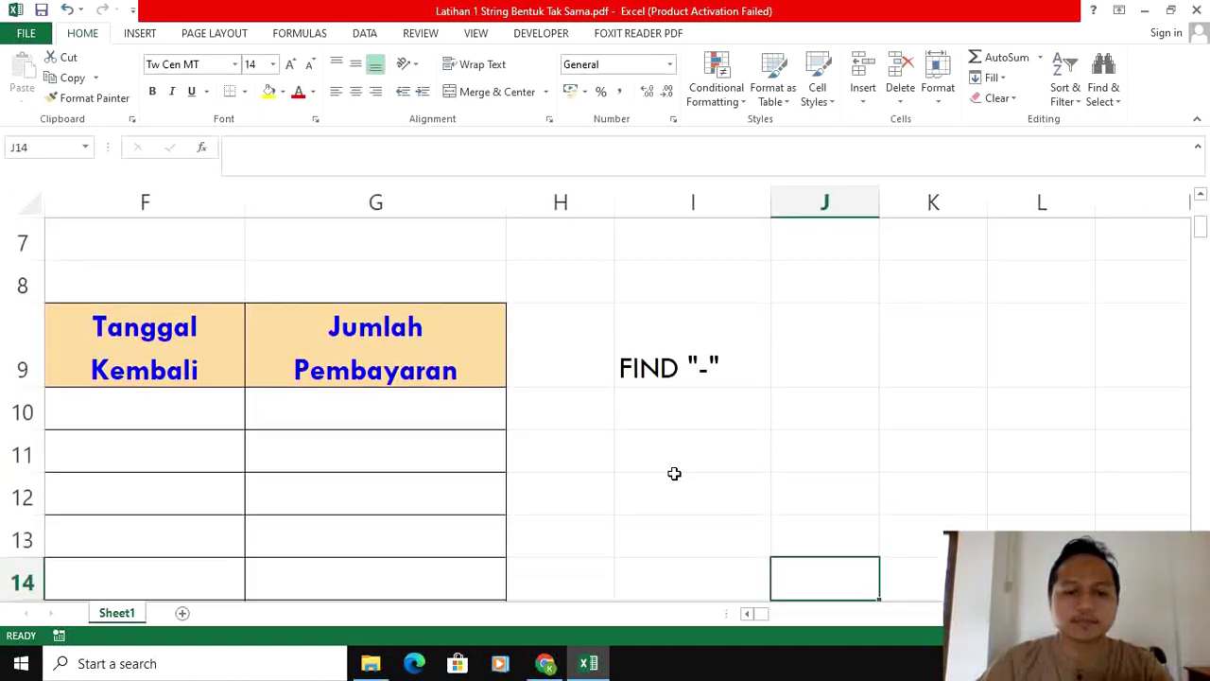
{"action": "left_click", "coordinate": [685, 411]}
{"action": "type", "text": "=F"}
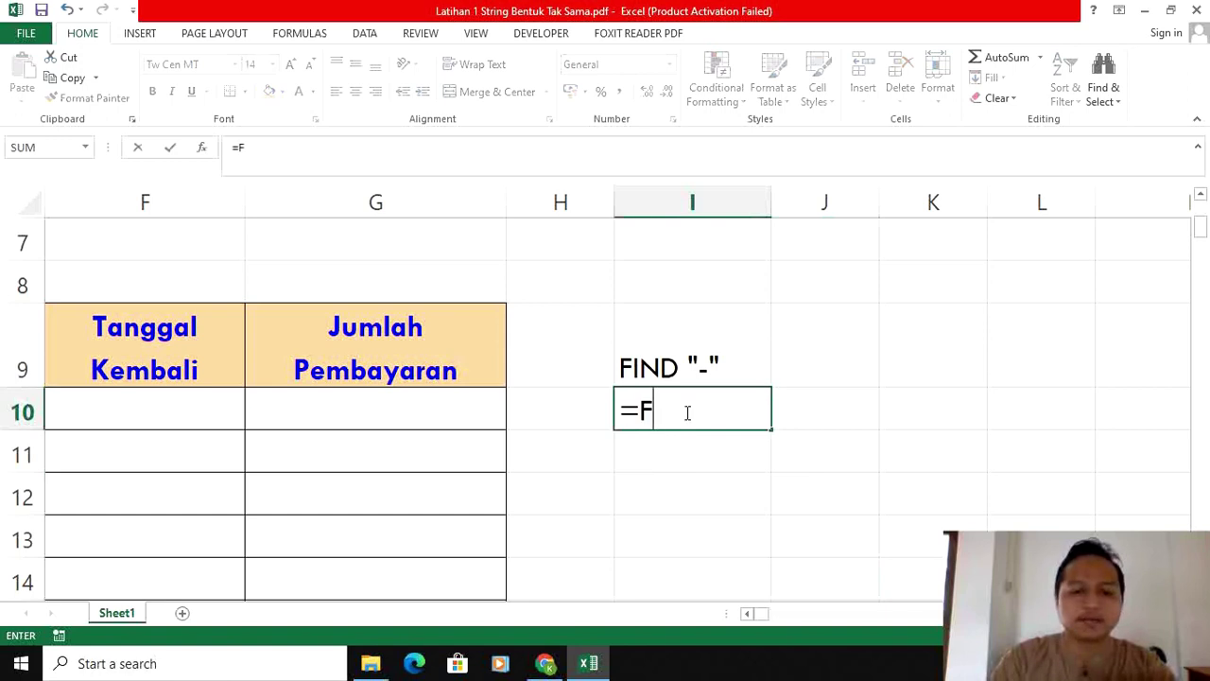
{"action": "type", "text": "IND("}
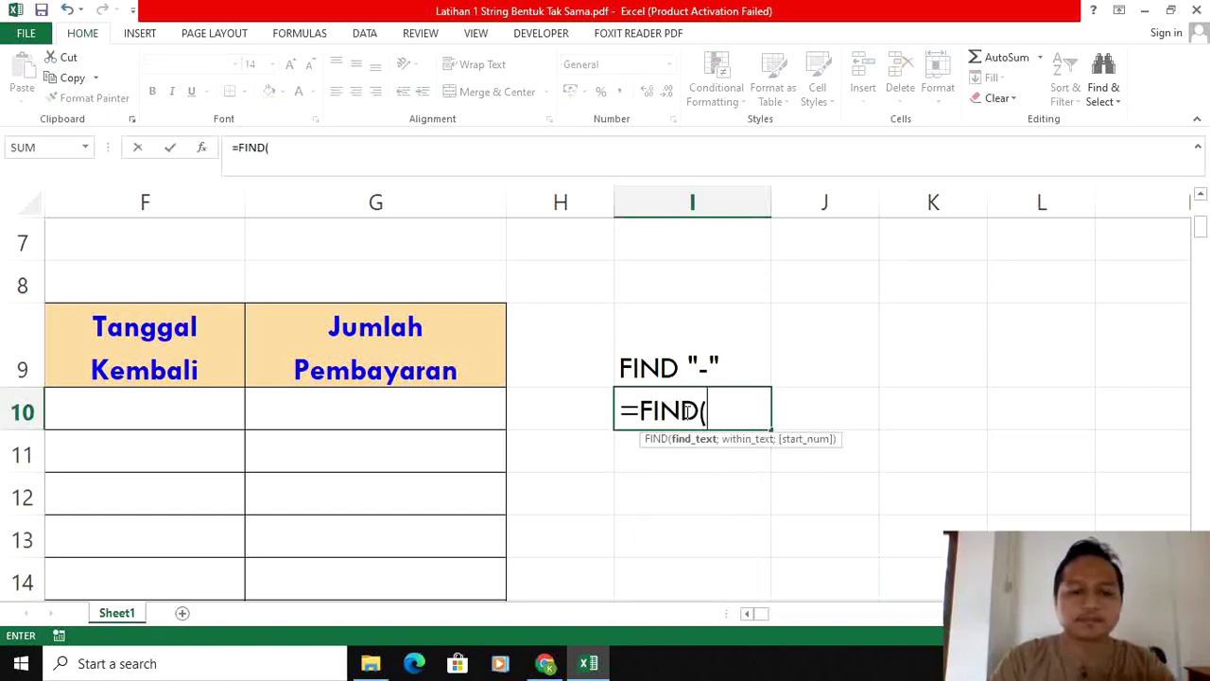
{"action": "left_click", "coordinate": [749, 612]}
{"action": "left_click", "coordinate": [749, 613]}
{"action": "left_click", "coordinate": [749, 613]}
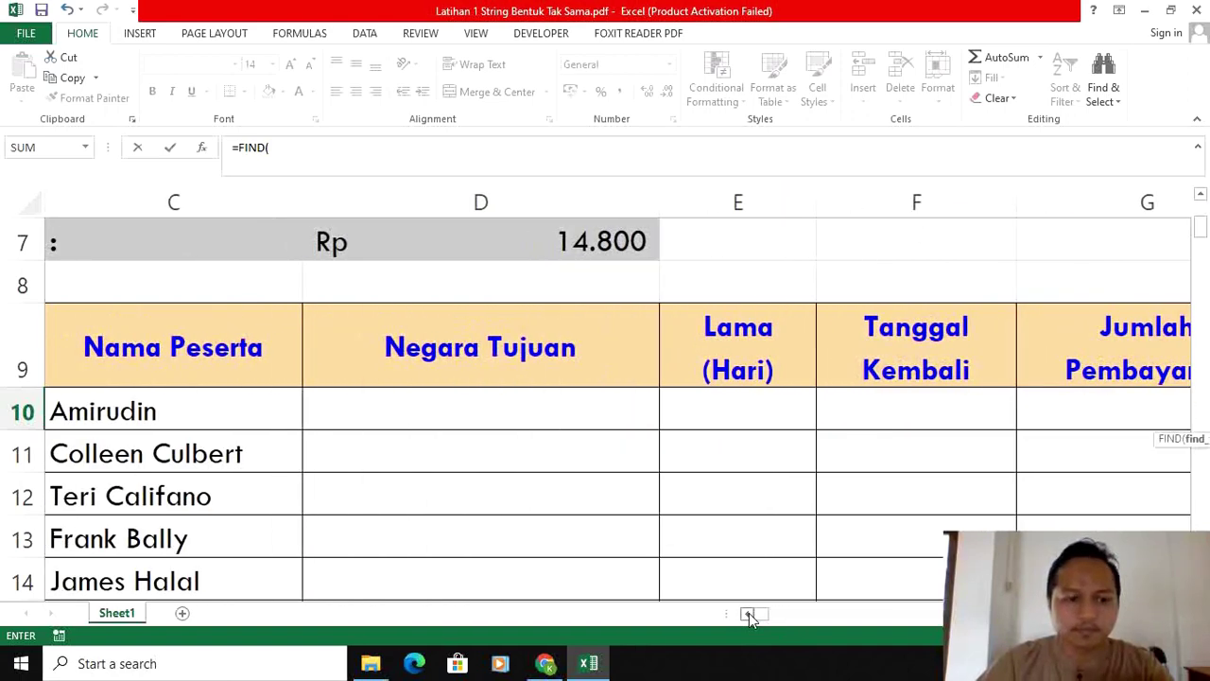
{"action": "left_click", "coordinate": [748, 612]}
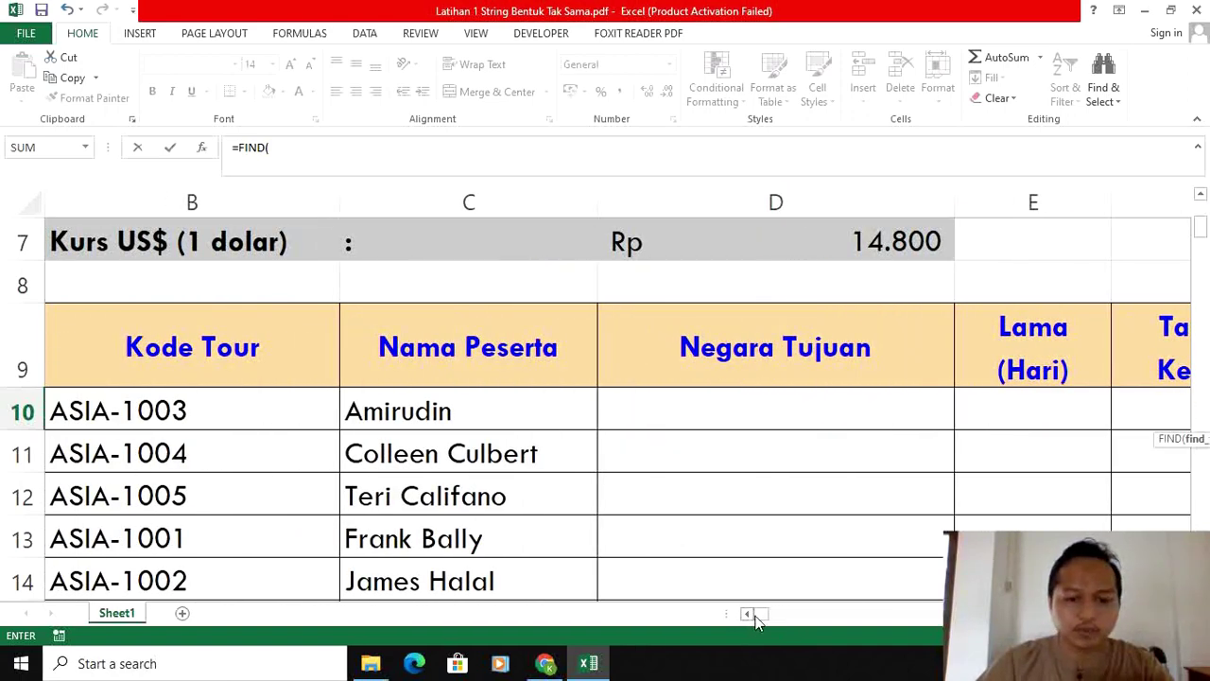
{"action": "left_click_drag", "start_coordinate": [771, 619], "coordinate": [713, 632]}
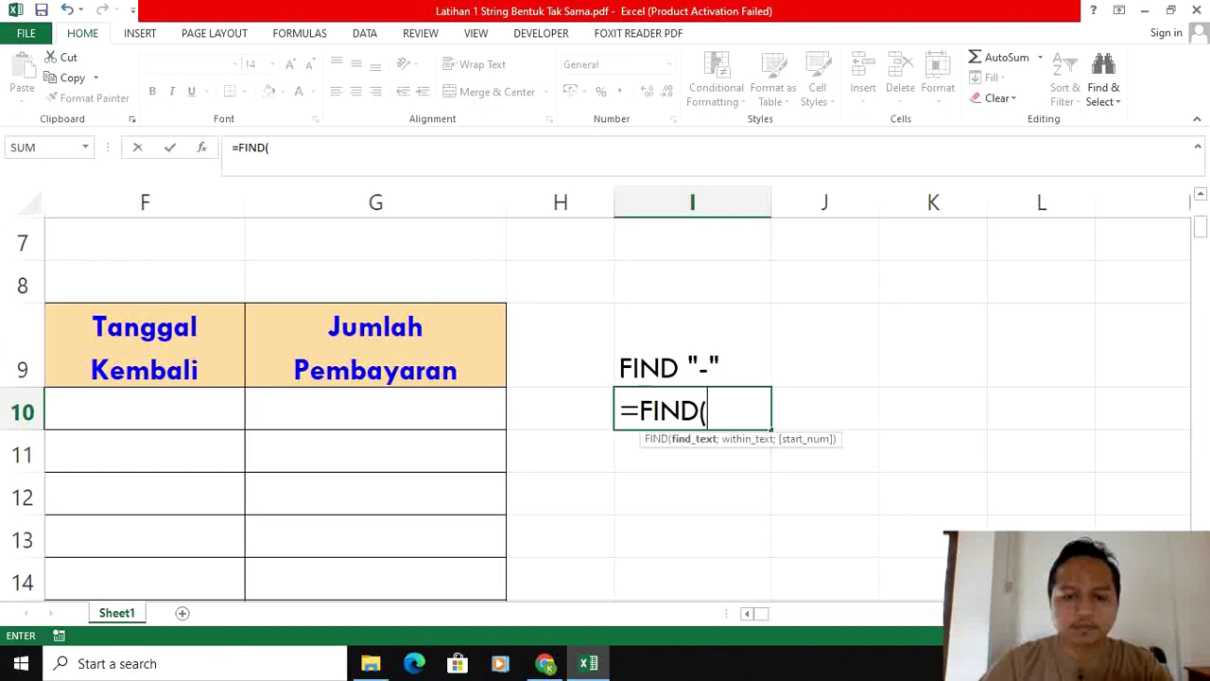
{"action": "type", "text": "\"-"}
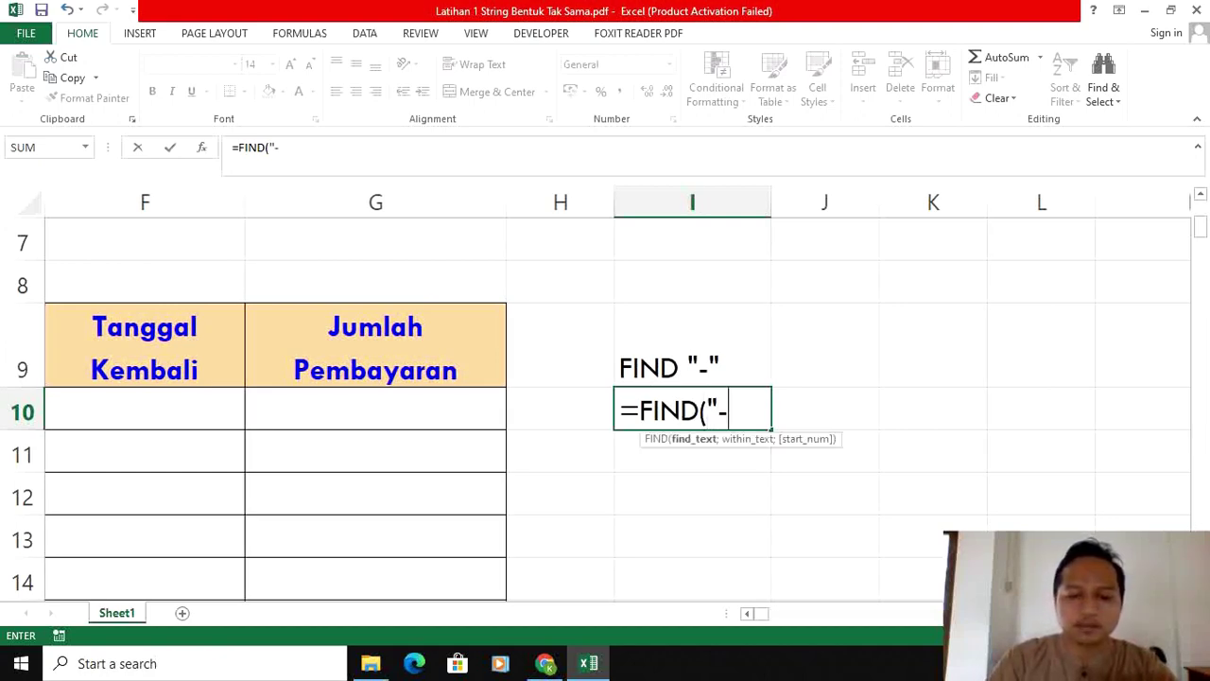
{"action": "type", "text": "\";"}
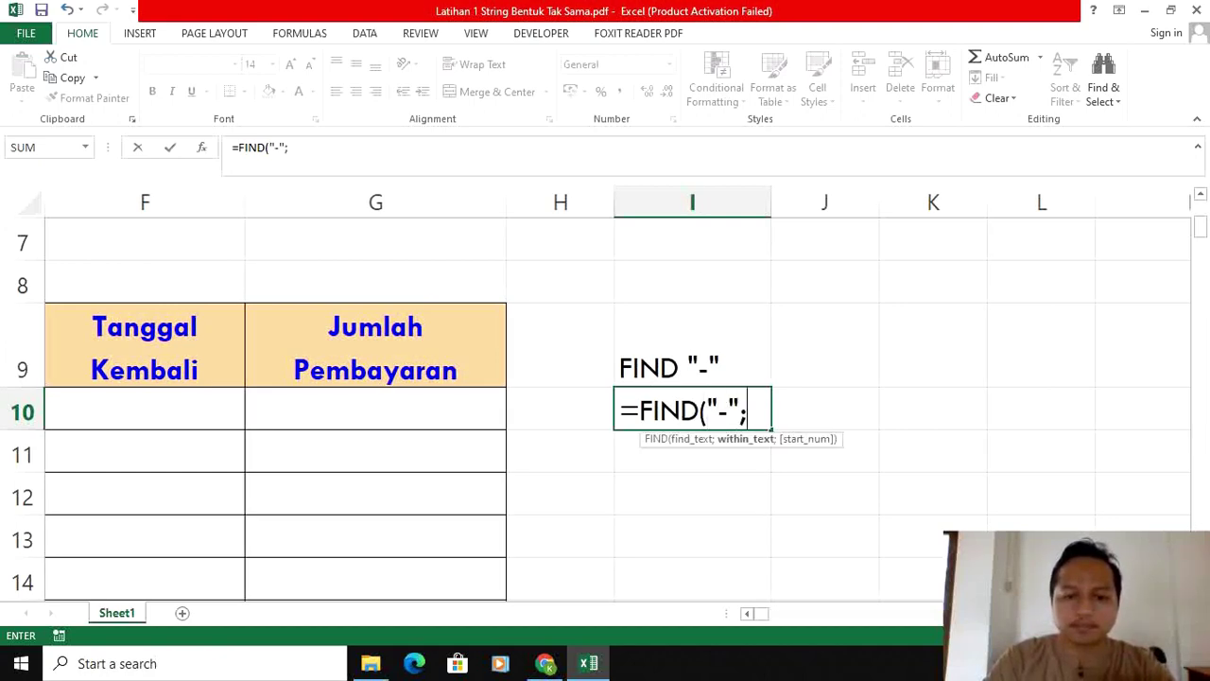
{"action": "type", "text": "B10;"}
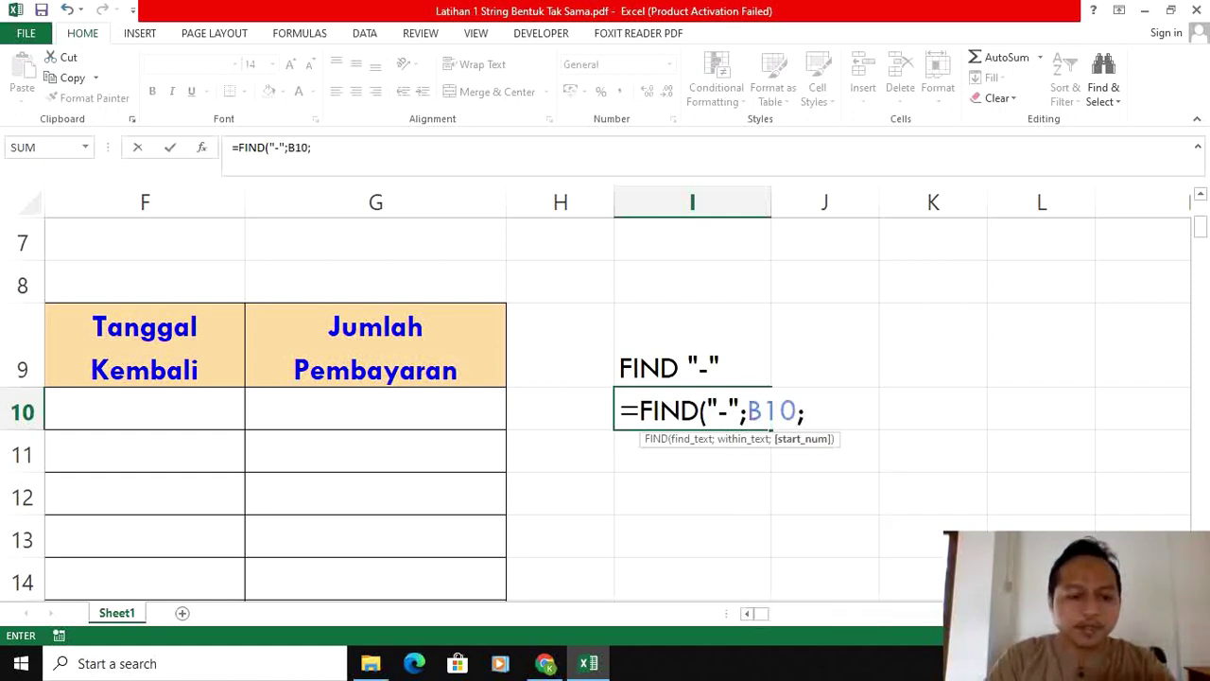
{"action": "type", "text": "1"}
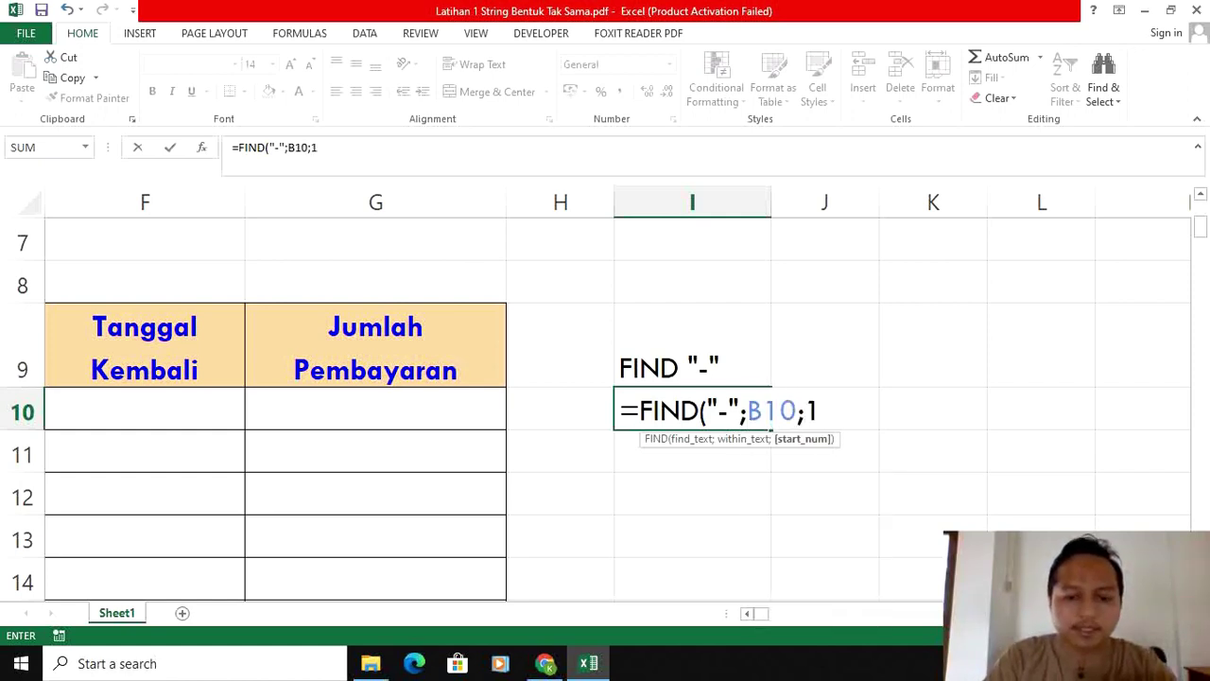
{"action": "type", "text": ")"}
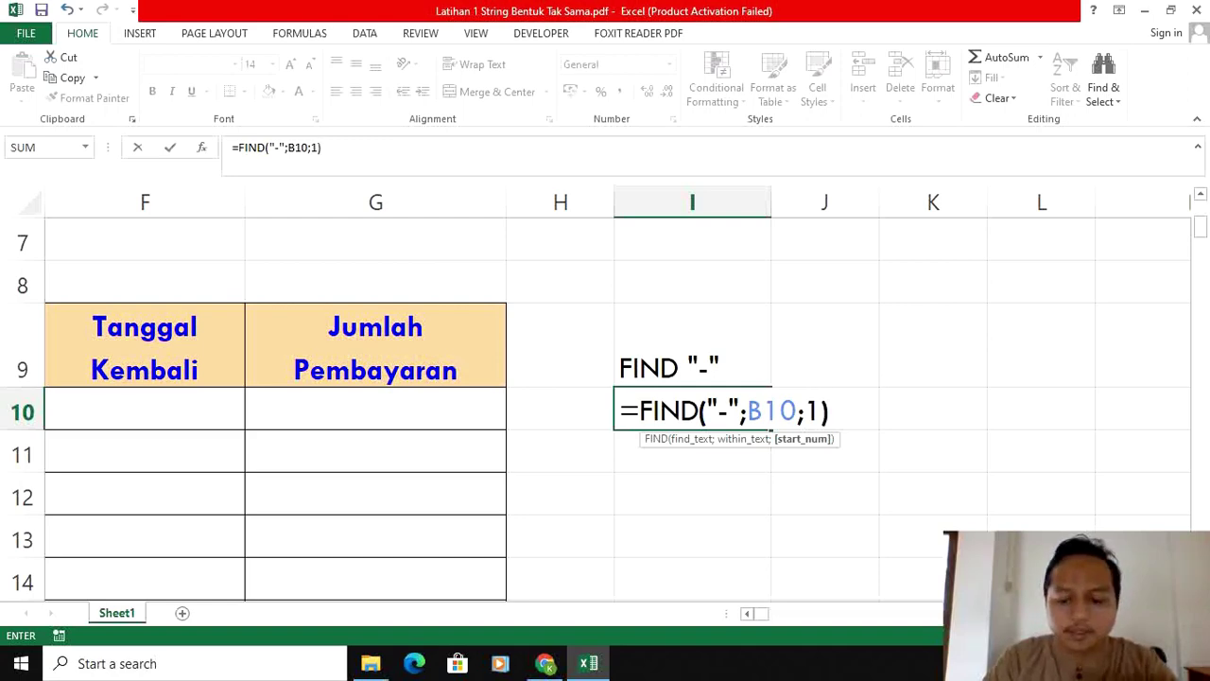
{"action": "key", "text": "Return"}
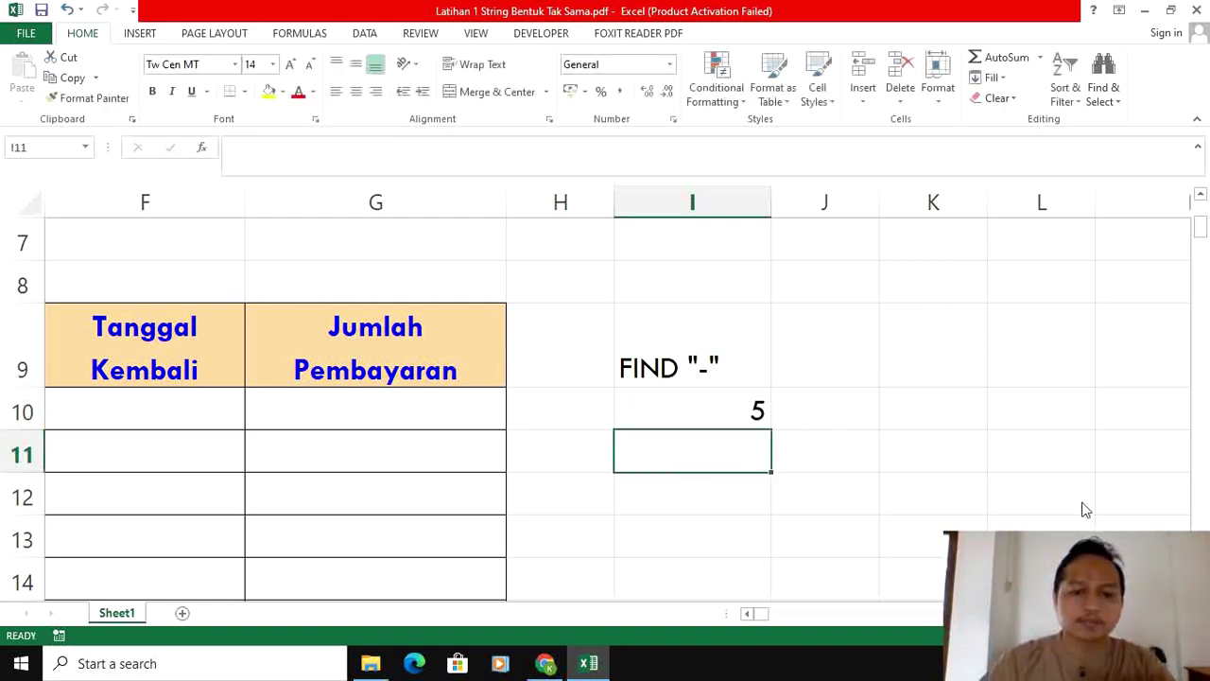
Fill the FIND formula from I10 down through I19 for all the tour codes.
{"action": "left_click", "coordinate": [733, 416]}
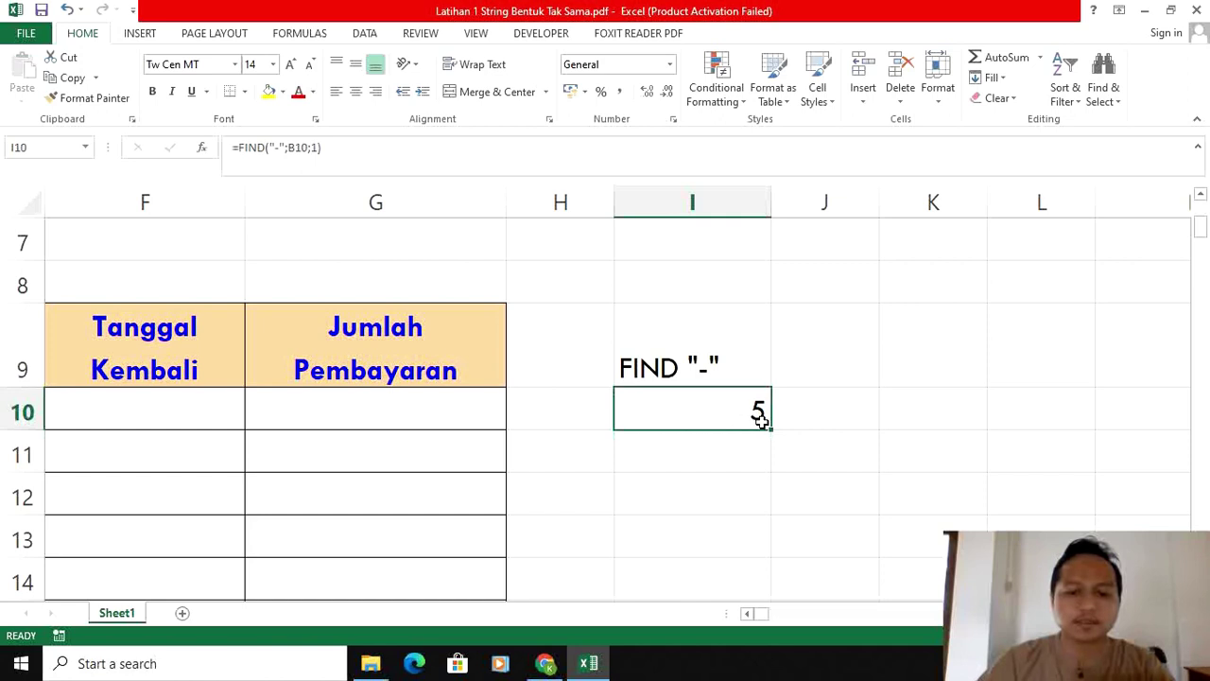
{"action": "left_click_drag", "start_coordinate": [771, 444], "coordinate": [745, 460]}
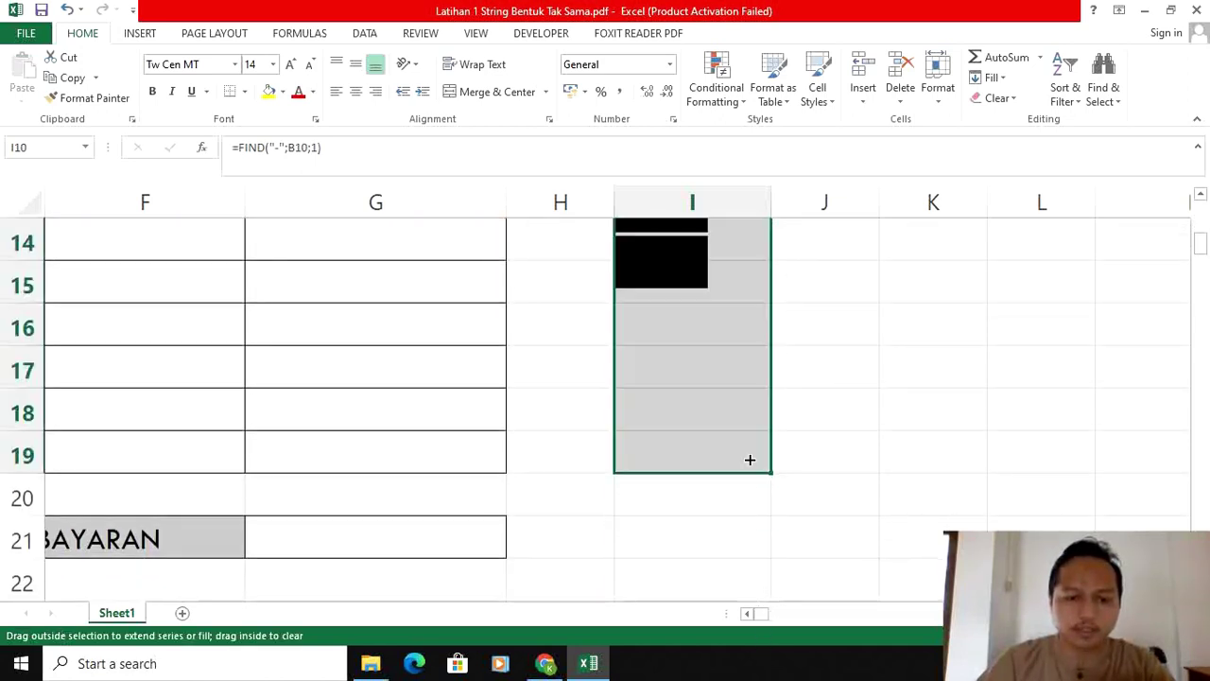
{"action": "scroll", "coordinate": [832, 460], "scroll_direction": "up", "scroll_amount": 3}
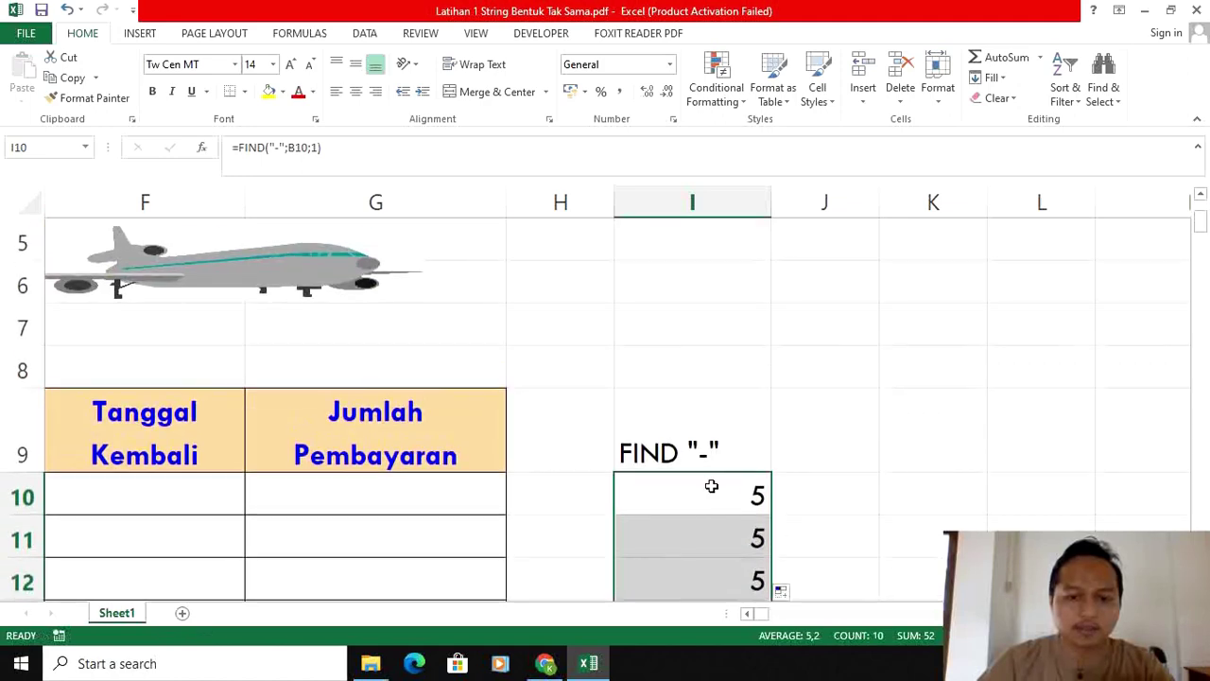
{"action": "left_click", "coordinate": [747, 614]}
{"action": "left_click", "coordinate": [747, 613]}
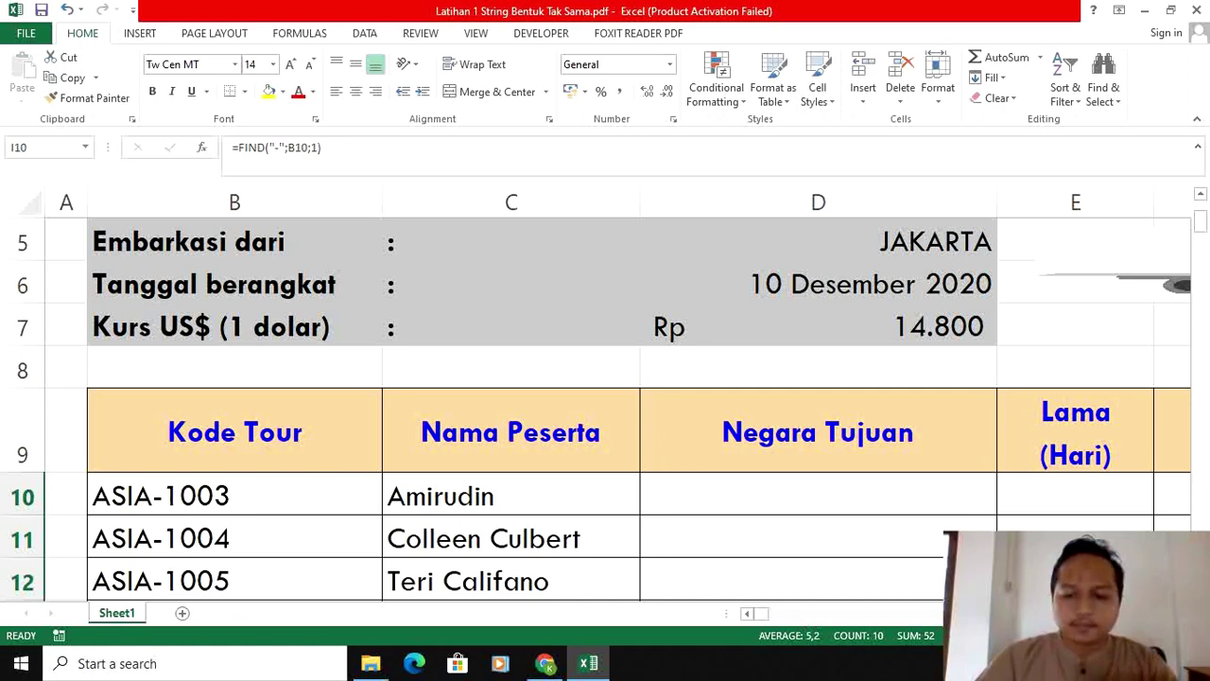
Enter the helper heading BENUA in cell J9, next to the FIND "-" heading.
{"action": "scroll", "coordinate": [617, 397], "scroll_direction": "right", "scroll_amount": 5}
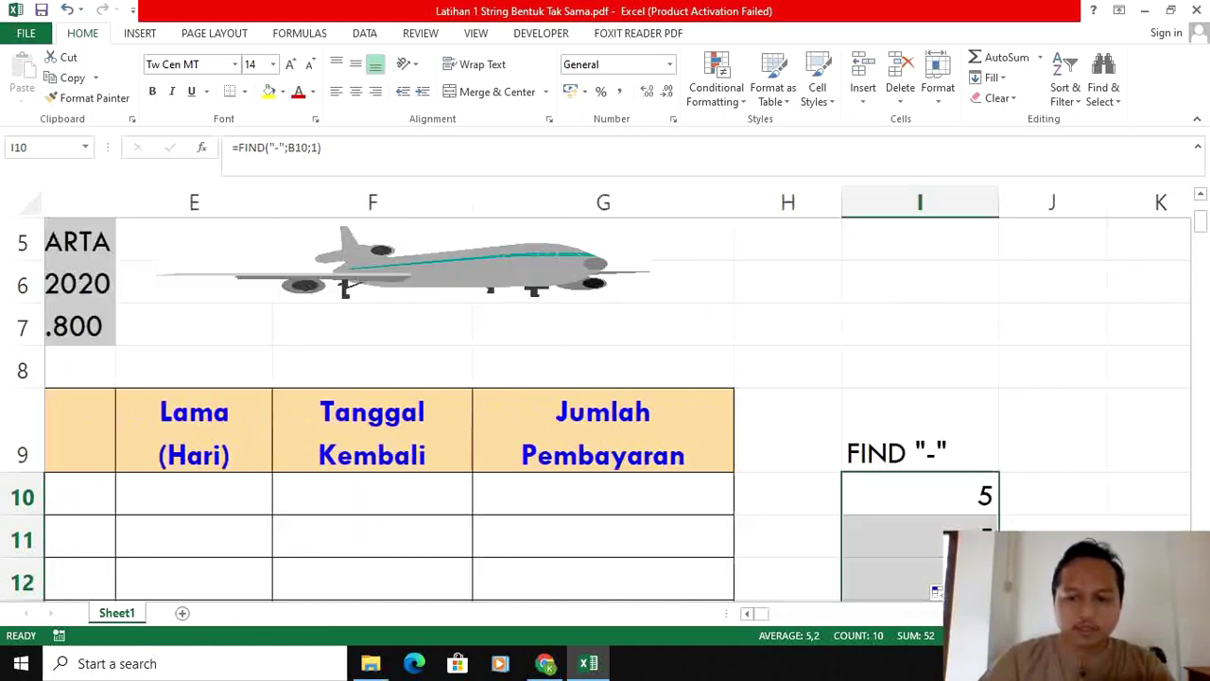
{"action": "left_click", "coordinate": [819, 427]}
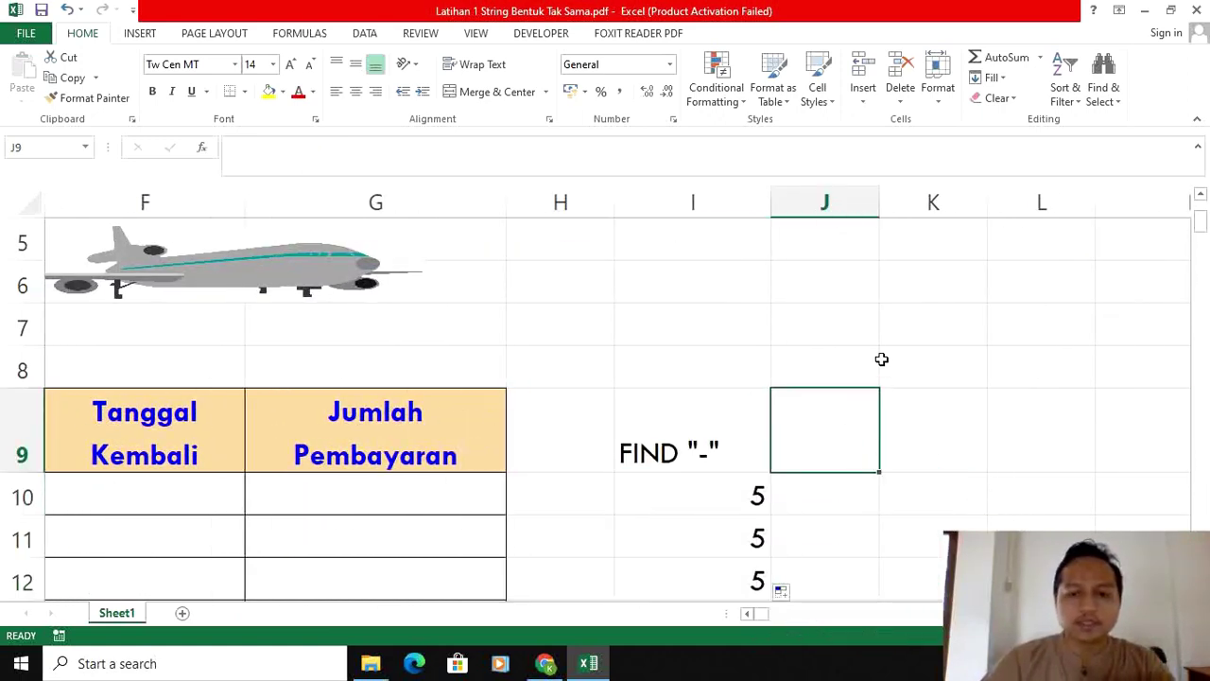
{"action": "type", "text": "BEDUN"}
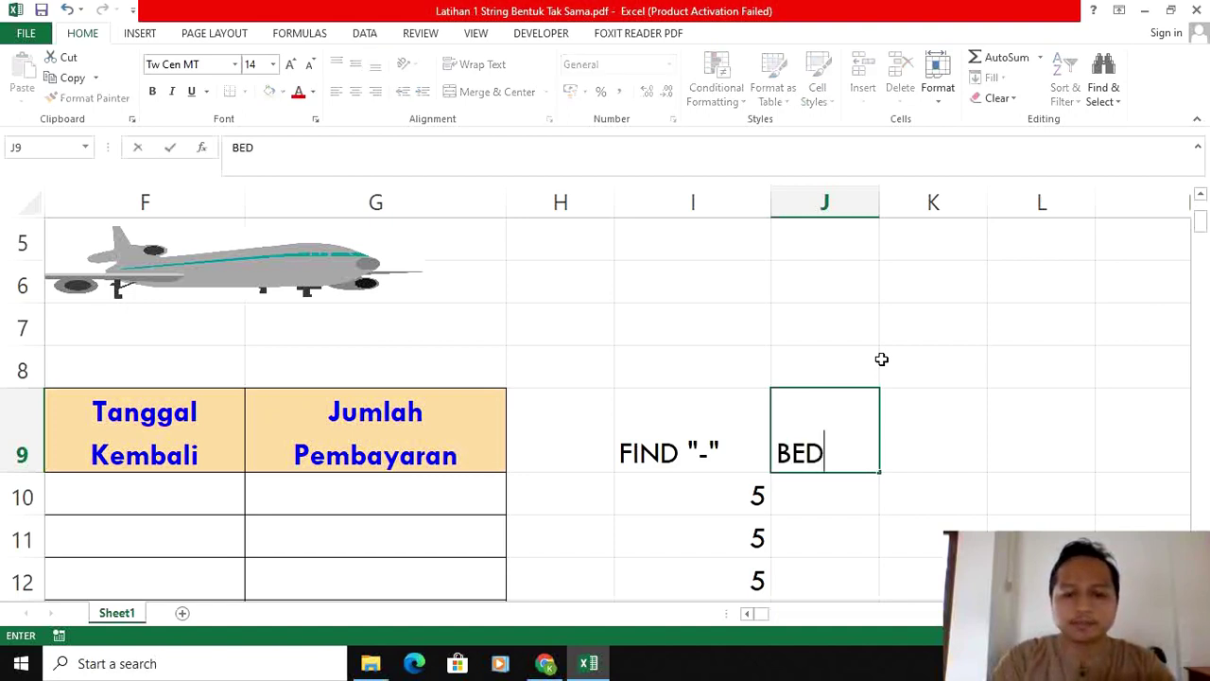
{"action": "key", "text": "BackSpace"}
{"action": "key", "text": "BackSpace"}
{"action": "key", "text": "BackSpace"}
{"action": "type", "text": "UA"}
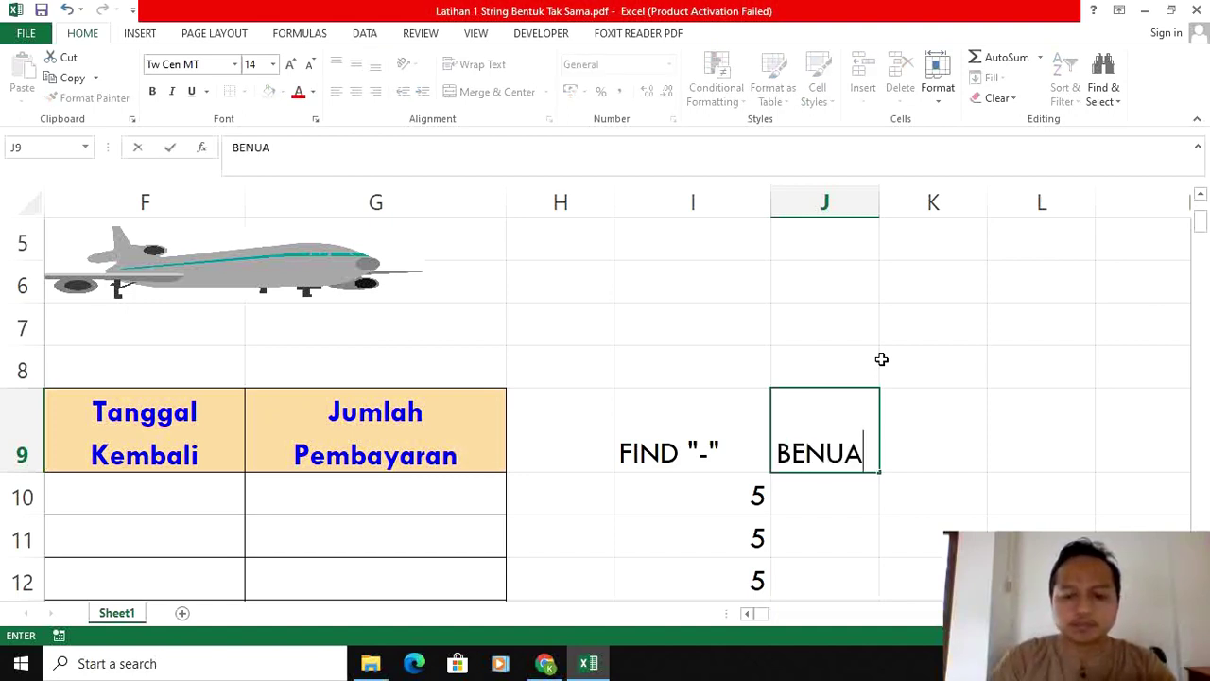
{"action": "key", "text": "Return"}
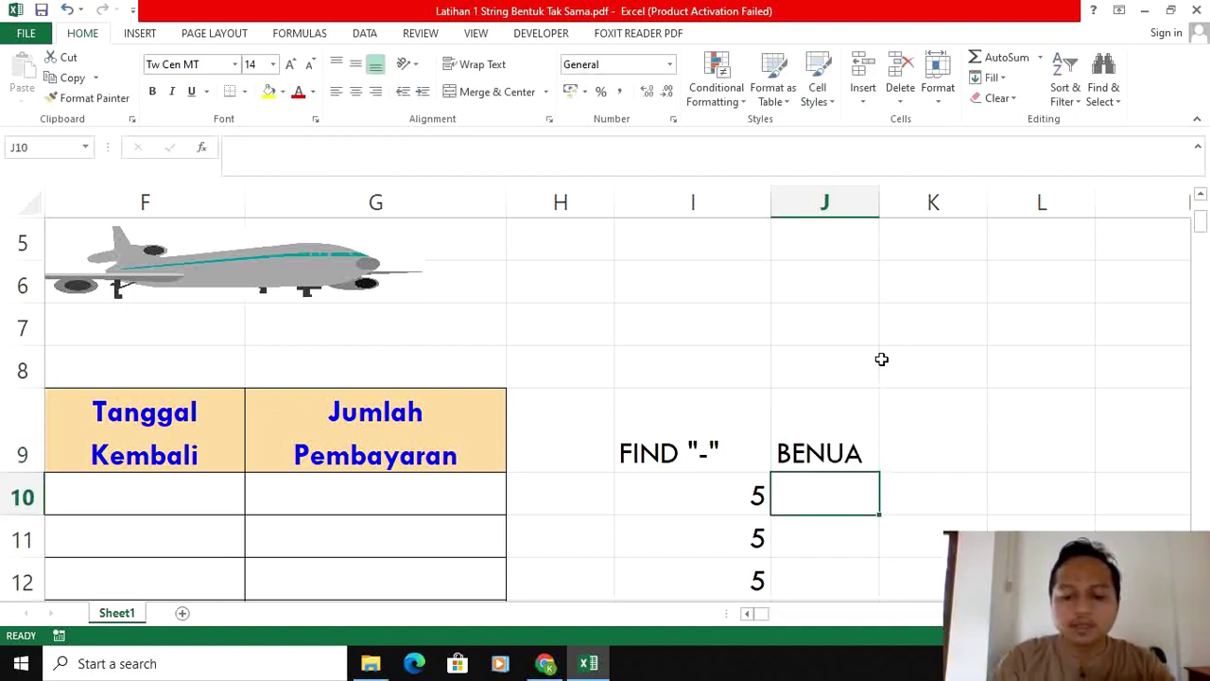
Enter the formula =LEFT(B10;I10-1) in cell J10 to extract the continent from the first tour code.
{"action": "type", "text": "="}
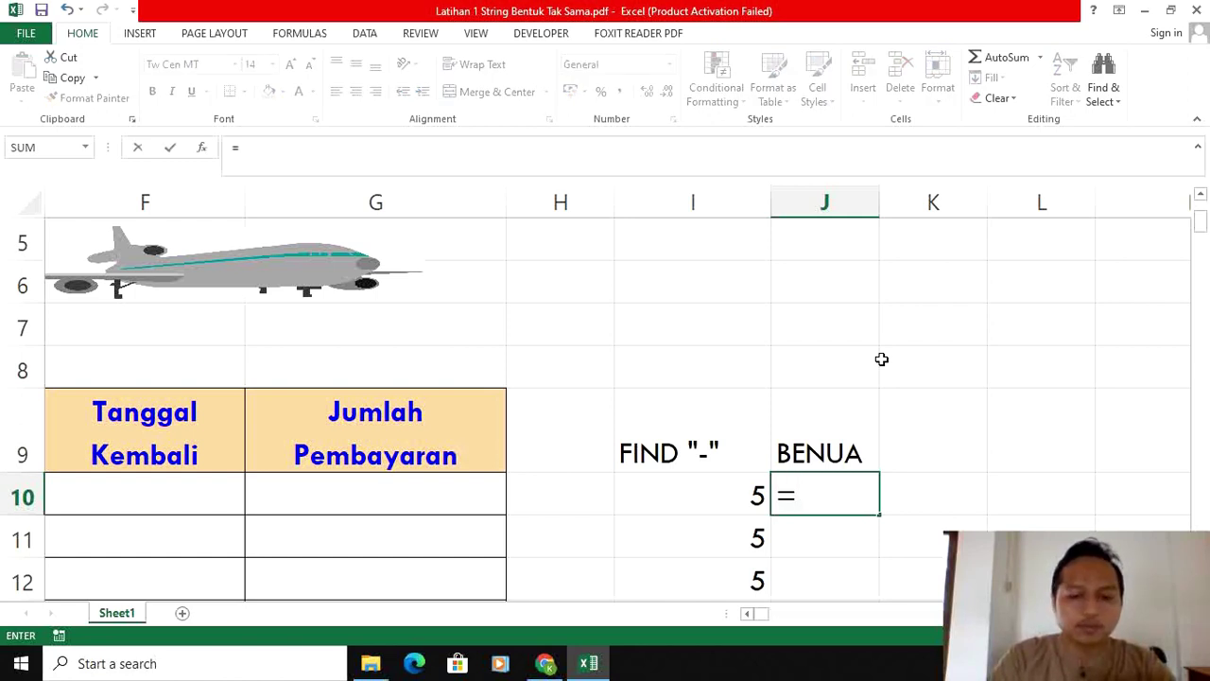
{"action": "type", "text": "l"}
{"action": "key", "text": "BackSpace"}
{"action": "type", "text": "LEF"}
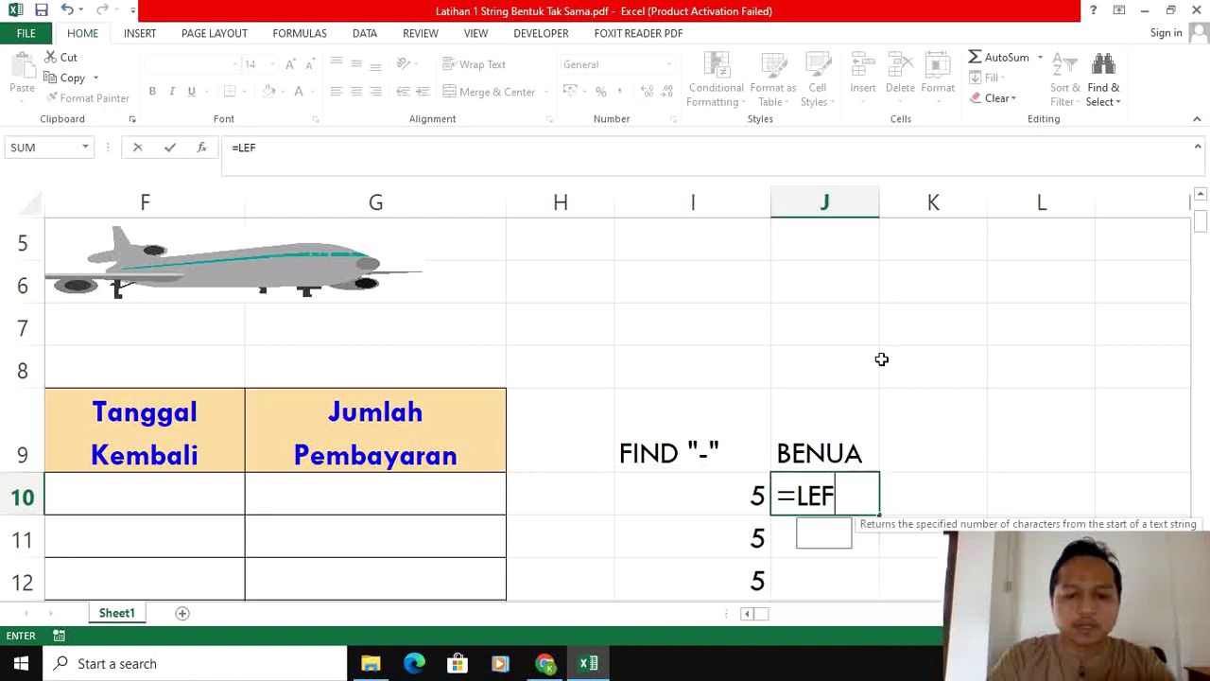
{"action": "type", "text": "T("}
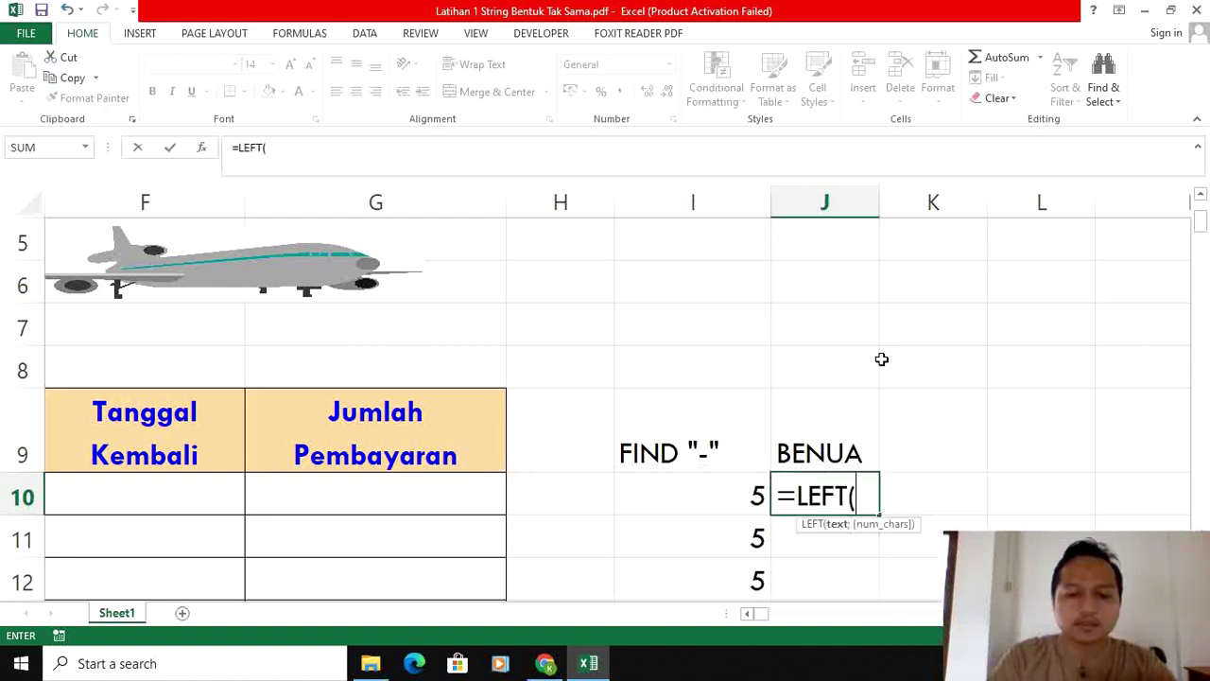
{"action": "type", "text": "B10;"}
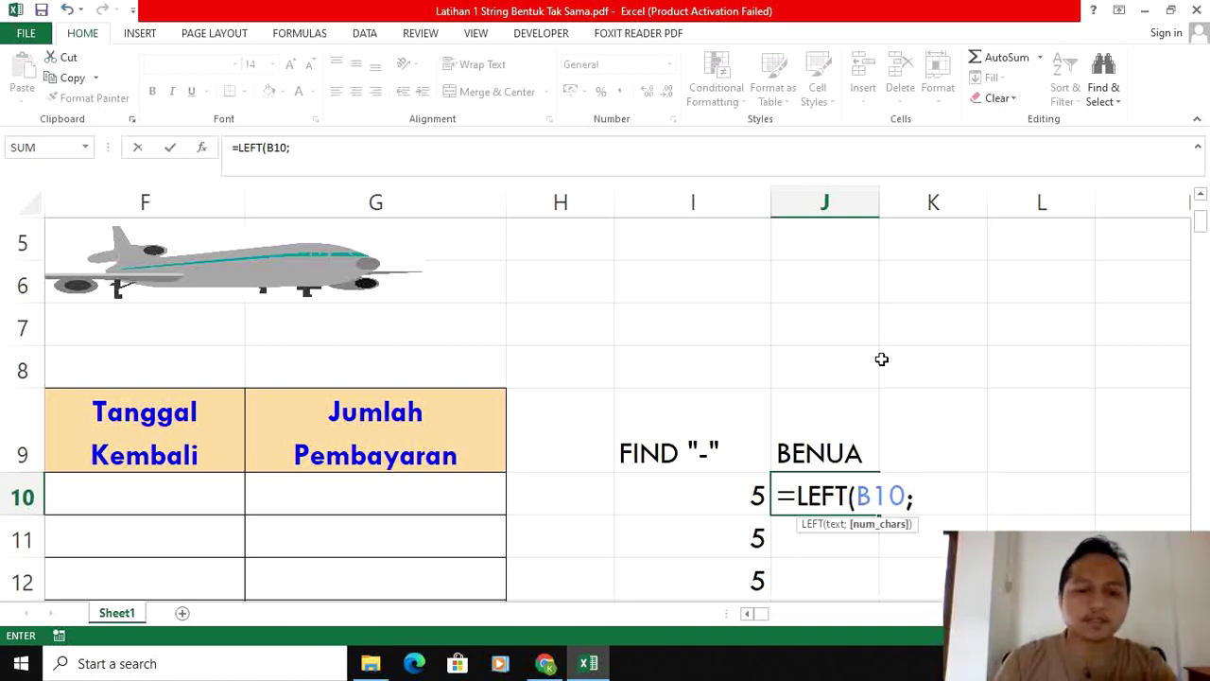
{"action": "left_click", "coordinate": [688, 495]}
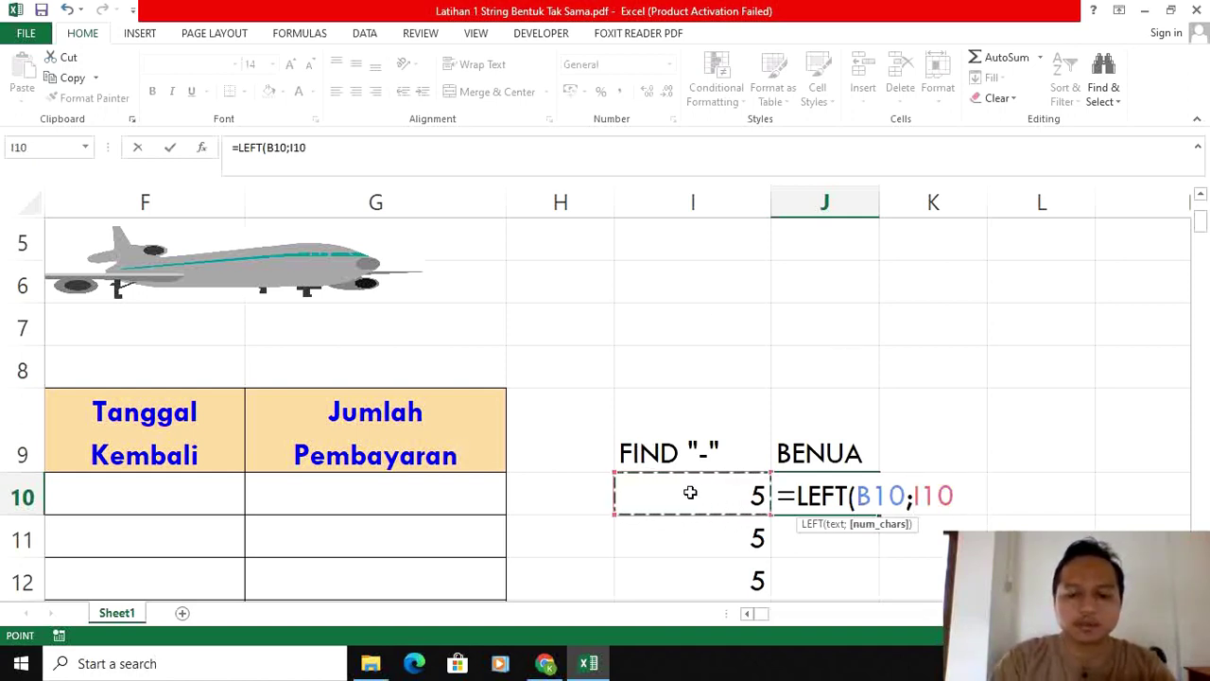
{"action": "type", "text": "-1"}
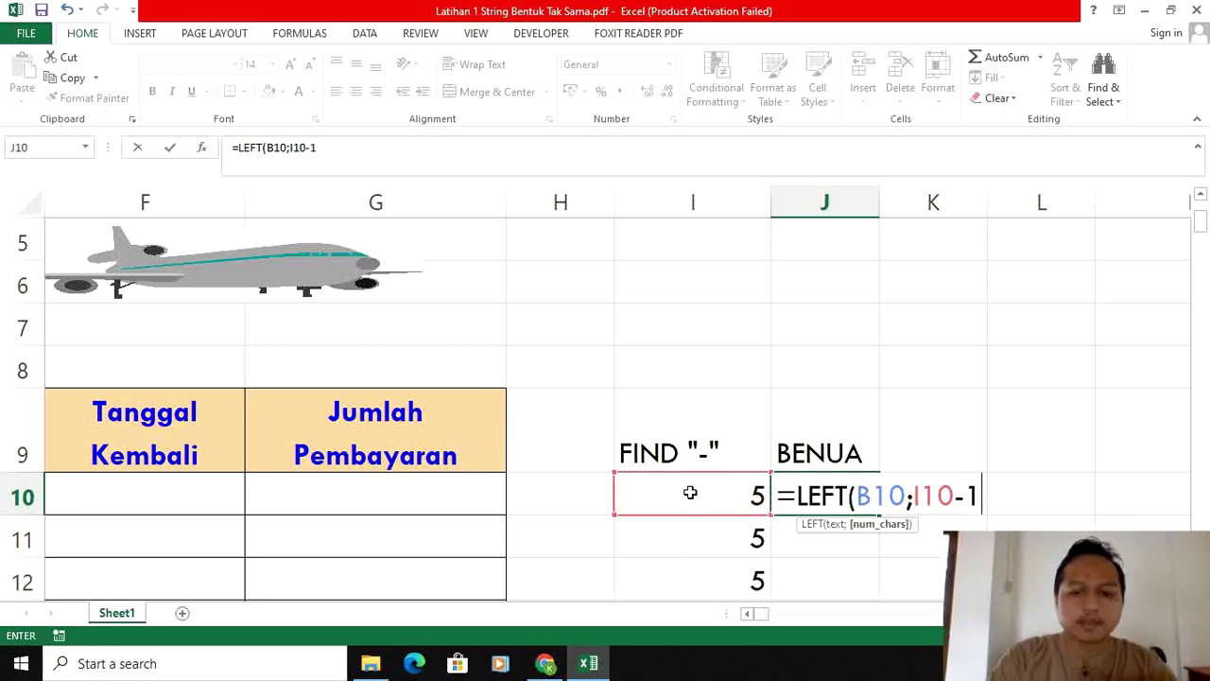
{"action": "type", "text": ")"}
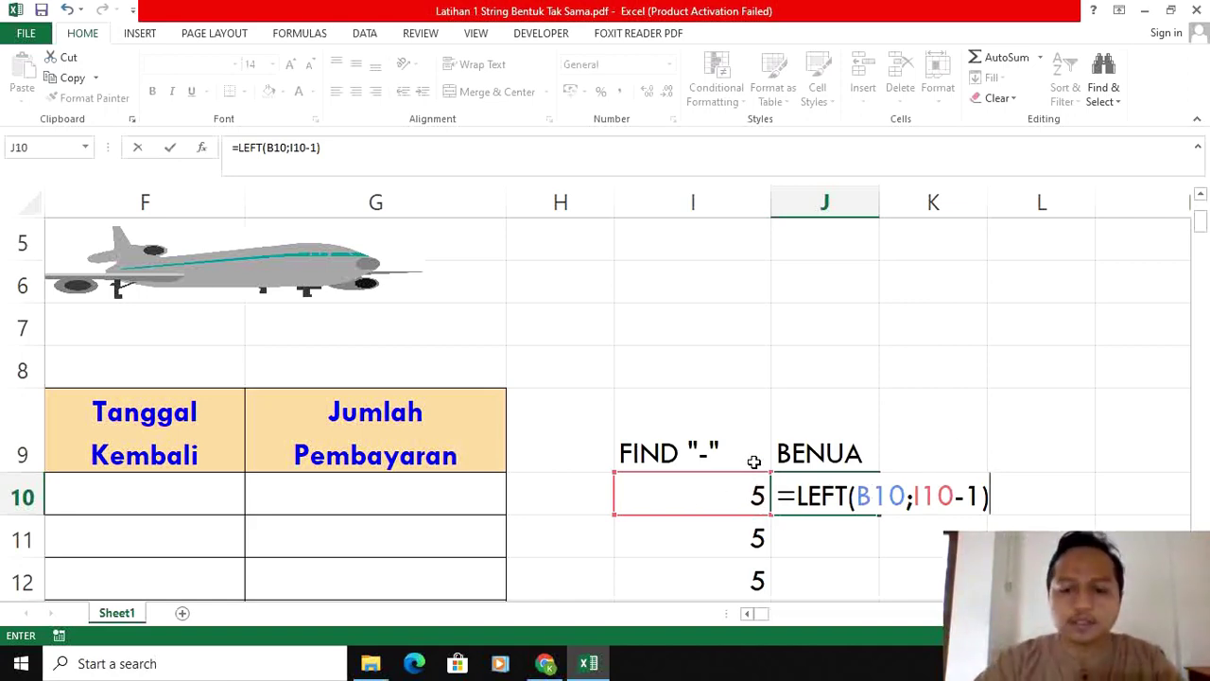
{"action": "key", "text": "Return"}
Fill the LEFT formula from J10 down through J19 for all the tour codes.
{"action": "scroll", "coordinate": [970, 506], "scroll_direction": "down", "scroll_amount": 2}
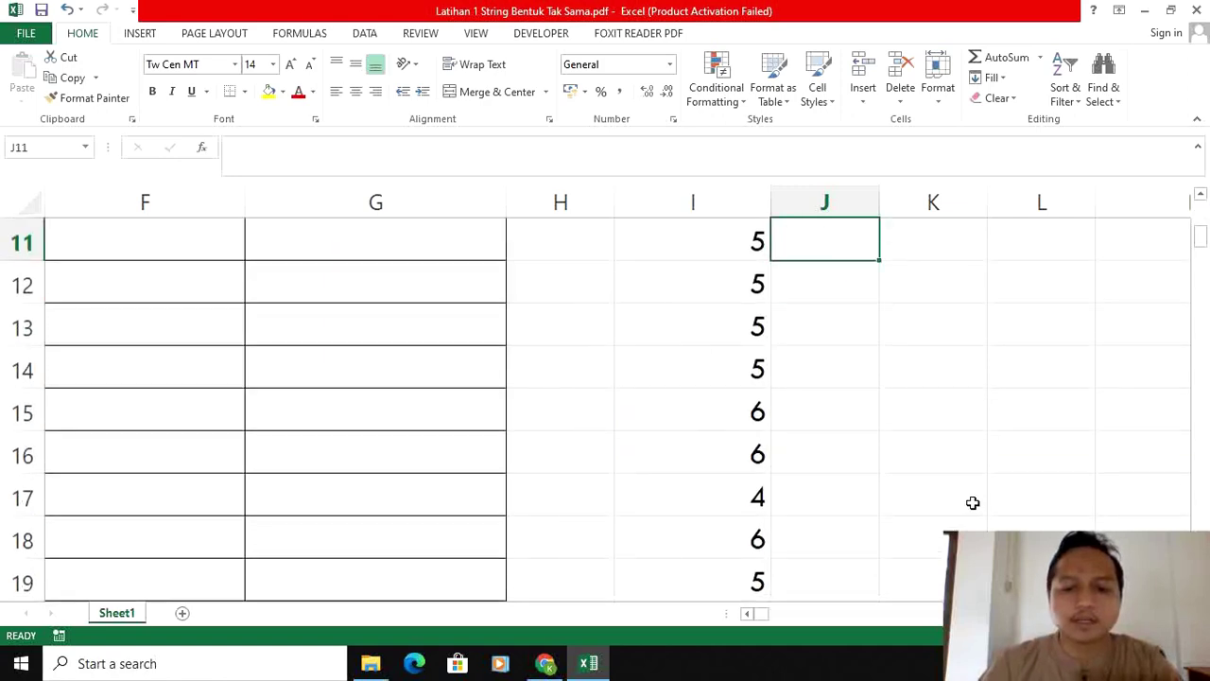
{"action": "scroll", "coordinate": [973, 502], "scroll_direction": "up", "scroll_amount": 1}
{"action": "scroll", "coordinate": [964, 499], "scroll_direction": "down", "scroll_amount": 1}
{"action": "scroll", "coordinate": [936, 473], "scroll_direction": "up", "scroll_amount": 1}
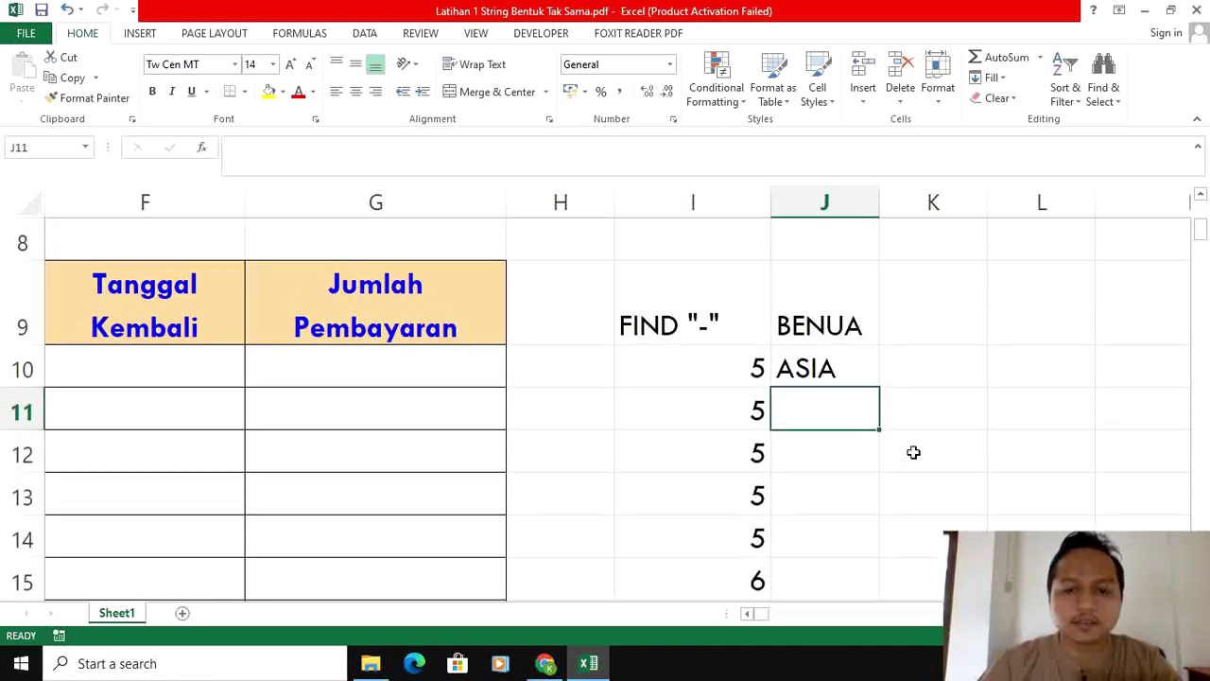
{"action": "left_click", "coordinate": [849, 370]}
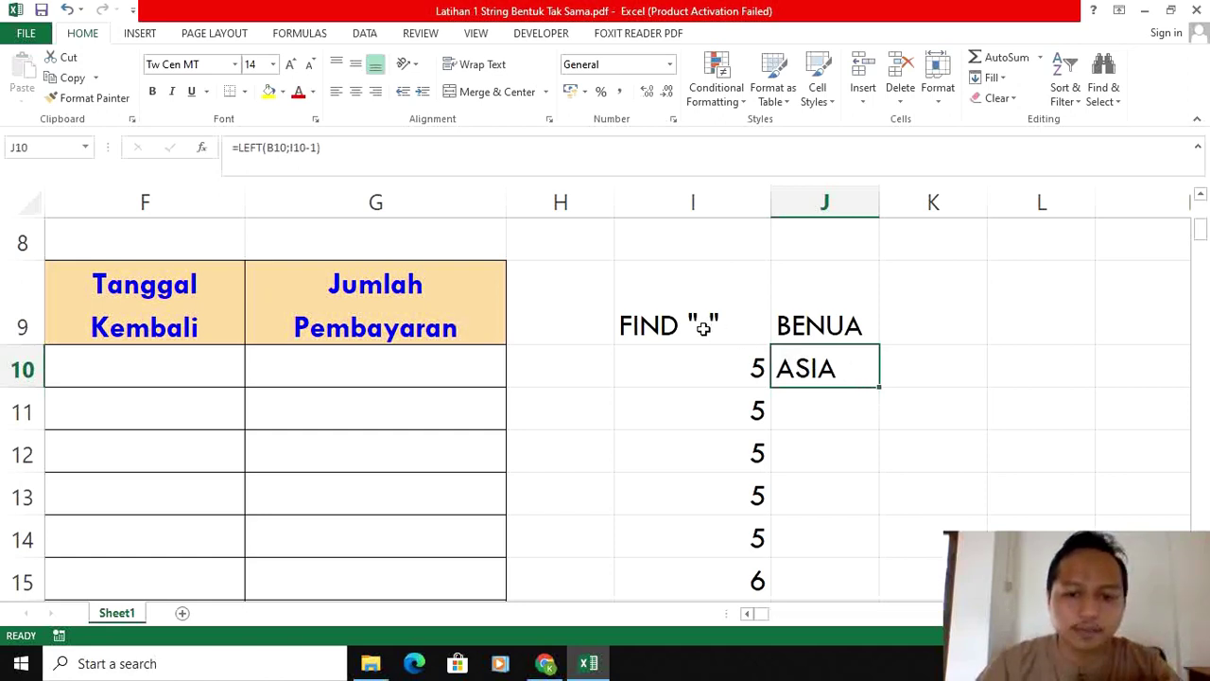
{"action": "scroll", "coordinate": [754, 588], "scroll_direction": "down", "scroll_amount": 1}
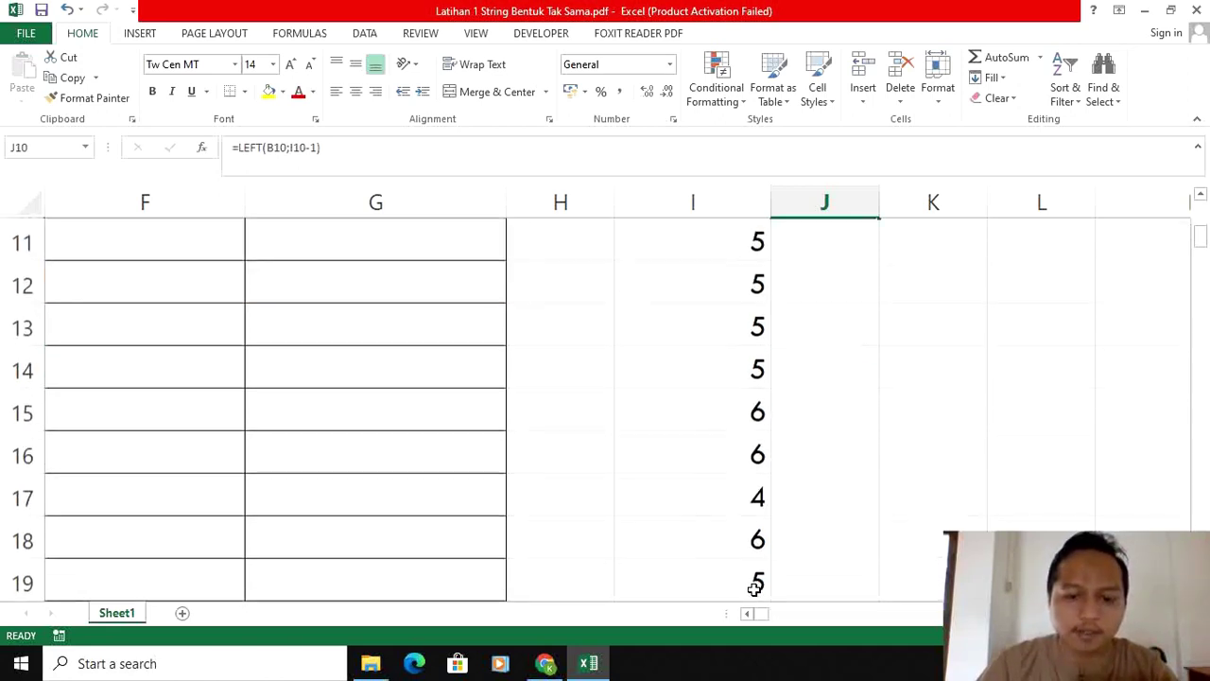
{"action": "scroll", "coordinate": [755, 588], "scroll_direction": "down", "scroll_amount": 1}
{"action": "scroll", "coordinate": [797, 435], "scroll_direction": "up", "scroll_amount": 2}
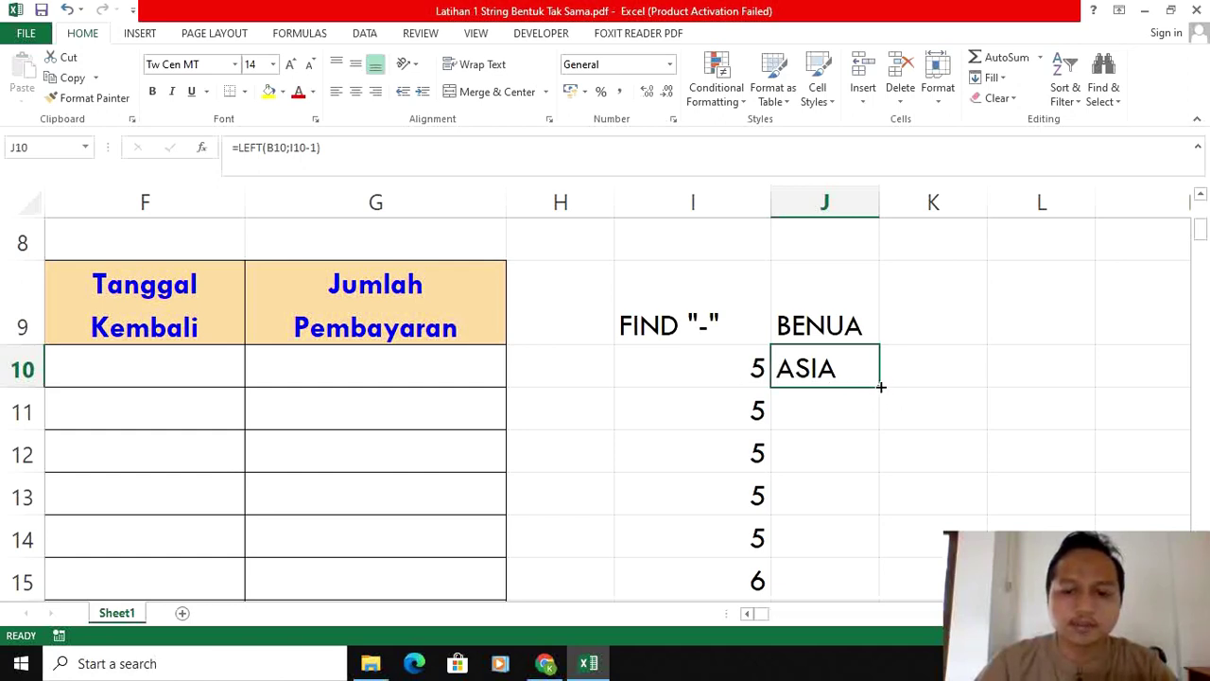
{"action": "left_click_drag", "start_coordinate": [880, 387], "coordinate": [879, 589]}
{"action": "scroll", "coordinate": [885, 560], "scroll_direction": "down", "scroll_amount": 1}
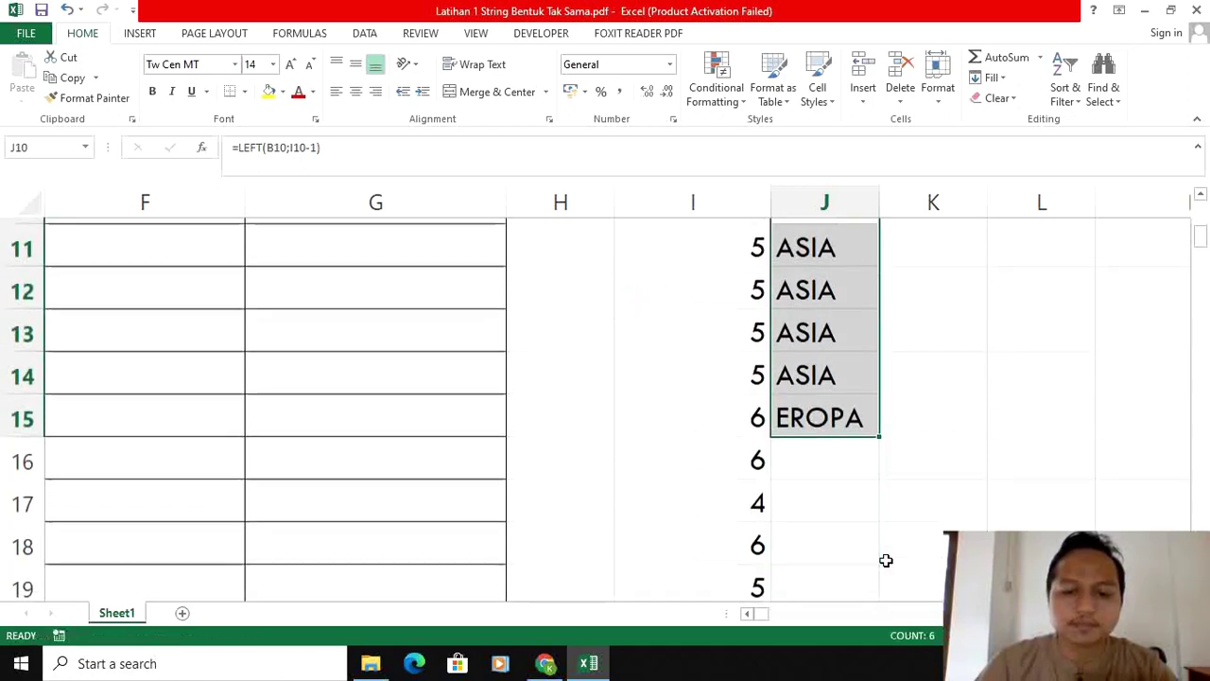
{"action": "left_click_drag", "start_coordinate": [878, 433], "coordinate": [881, 474]}
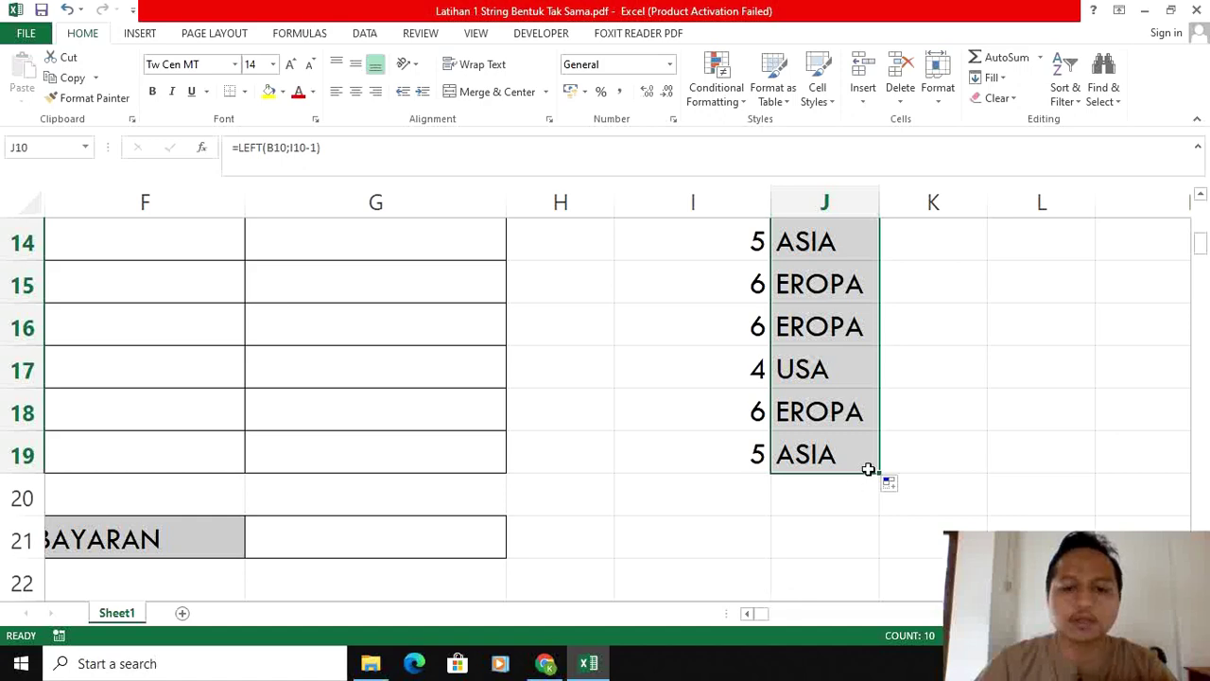
Enter the helper heading KODE in cell K9, next to the BENUA heading.
{"action": "scroll", "coordinate": [867, 467], "scroll_direction": "up", "scroll_amount": 2}
{"action": "left_click", "coordinate": [936, 370]}
{"action": "left_click", "coordinate": [937, 329]}
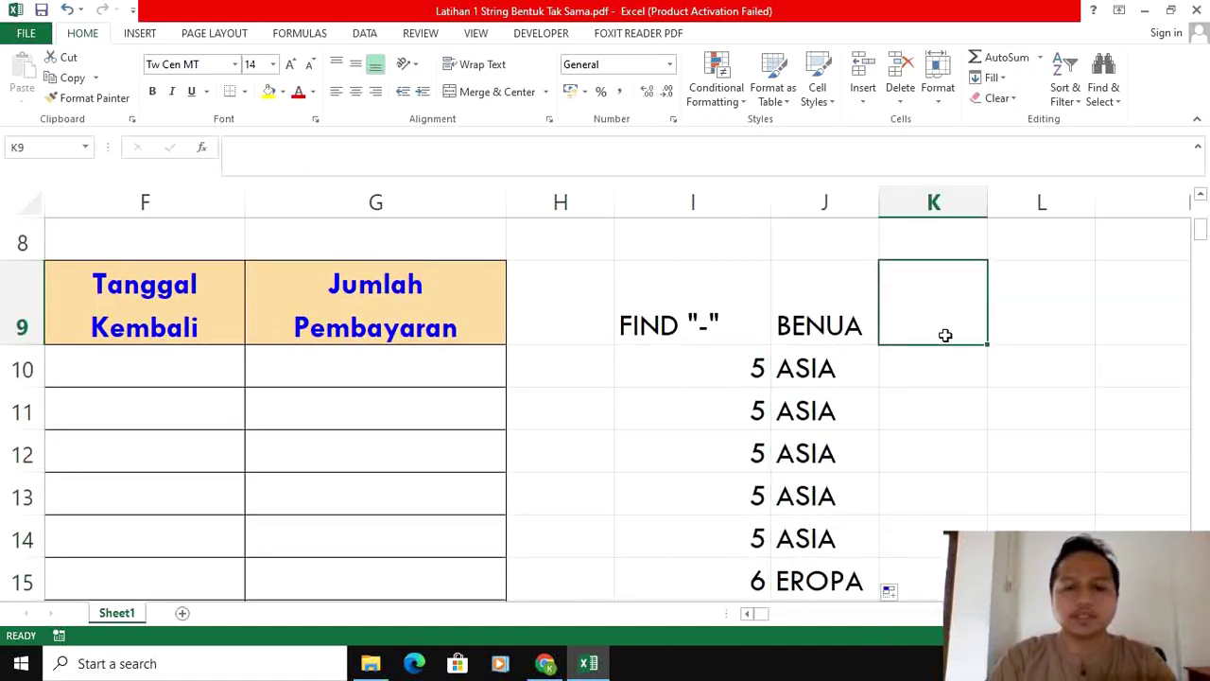
{"action": "type", "text": "KODE"}
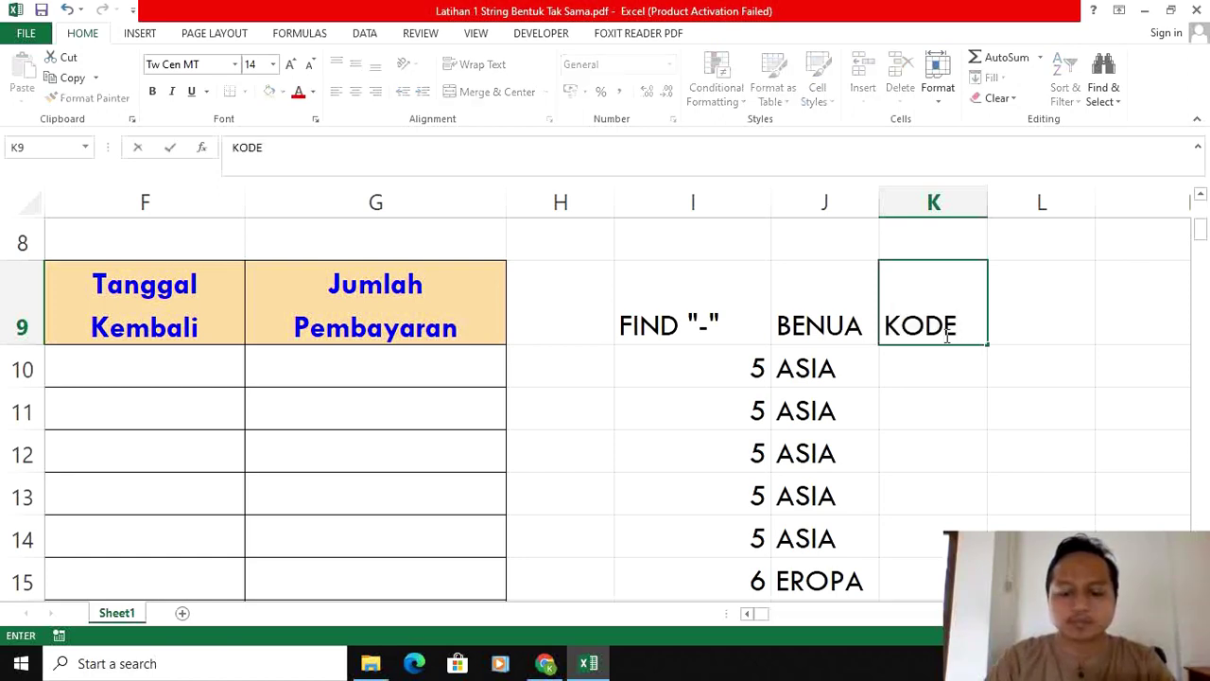
{"action": "key", "text": "Return"}
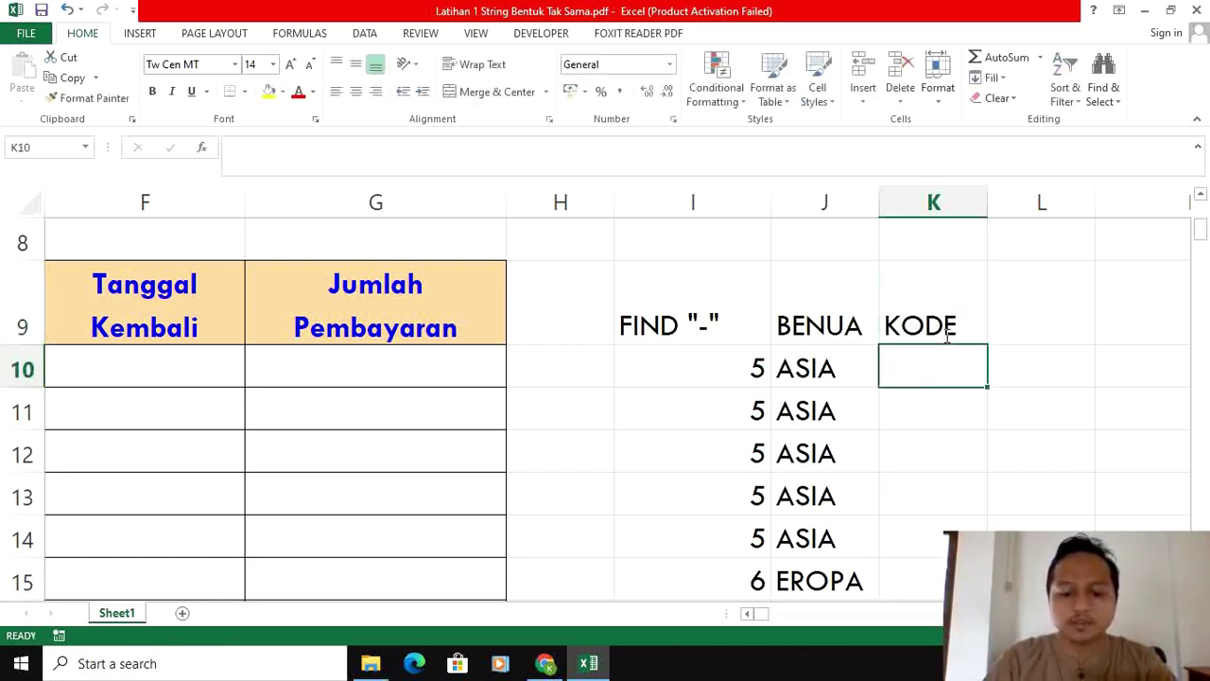
Enter the formula =VALUE(RIGHT(B10;4)) in cell K10 to extract the numeric part of the first tour code.
{"action": "type", "text": "="}
{"action": "scroll", "coordinate": [1106, 370], "scroll_direction": "right", "scroll_amount": 1}
{"action": "type", "text": "VA"}
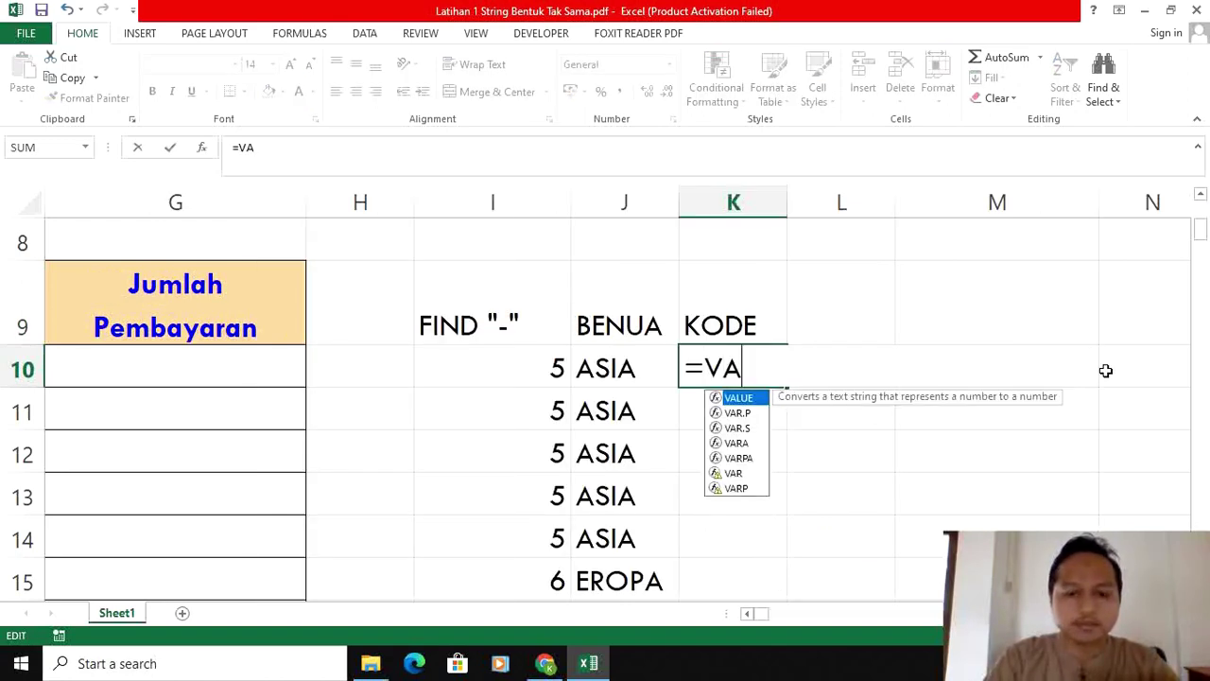
{"action": "type", "text": "LUE(RA"}
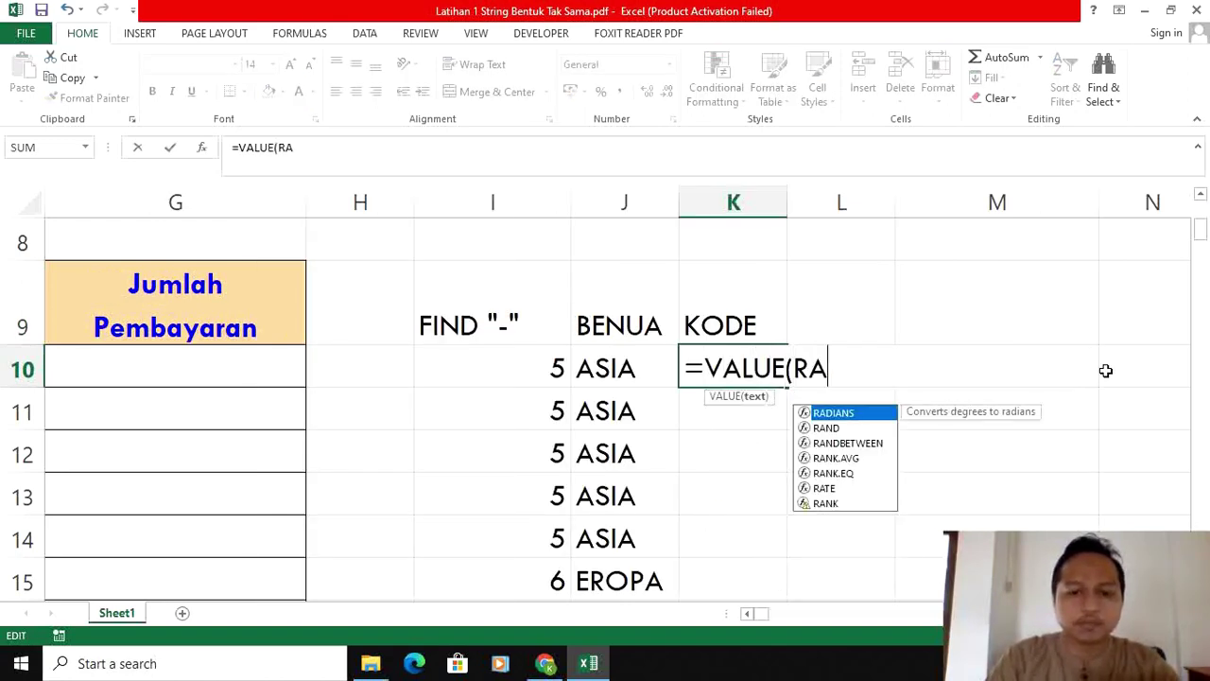
{"action": "key", "text": "BackSpace"}
{"action": "type", "text": "IGHT("}
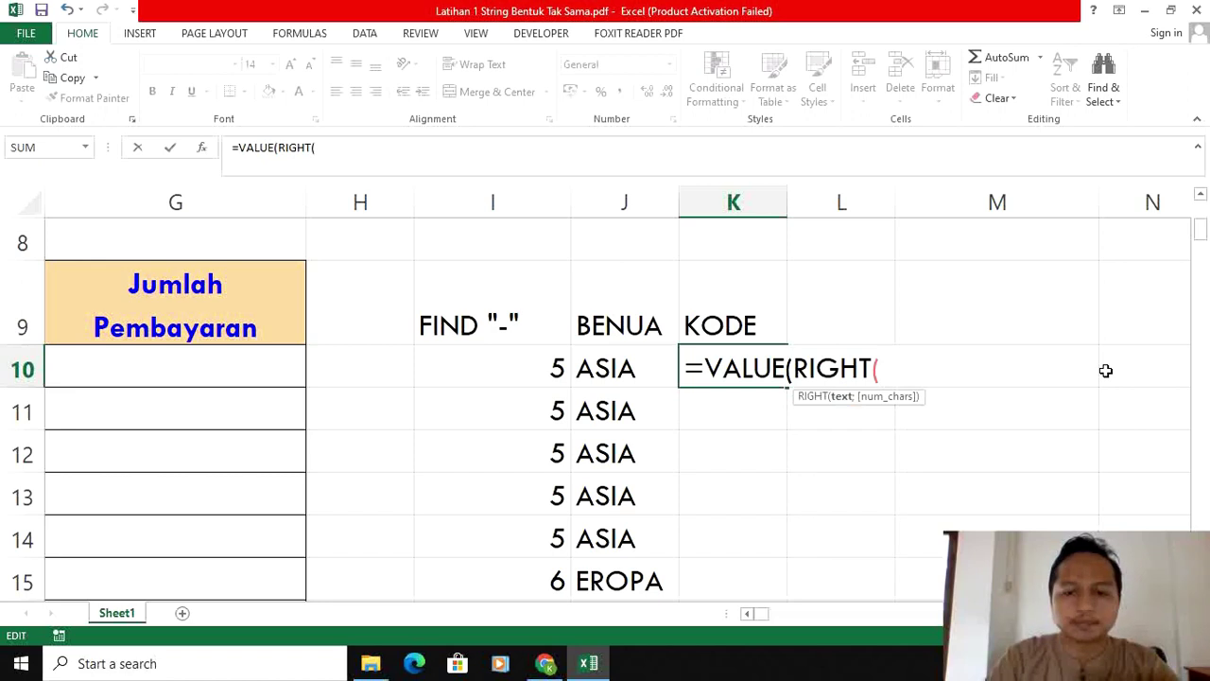
{"action": "type", "text": "B10;"}
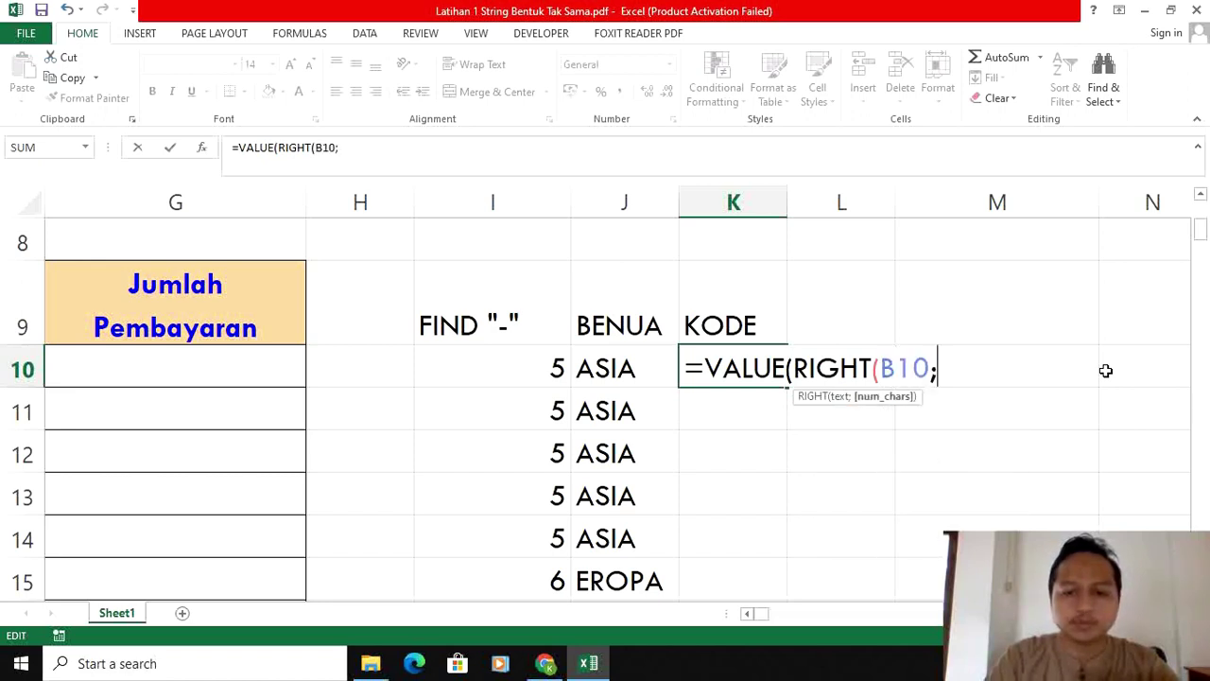
{"action": "type", "text": "4)"}
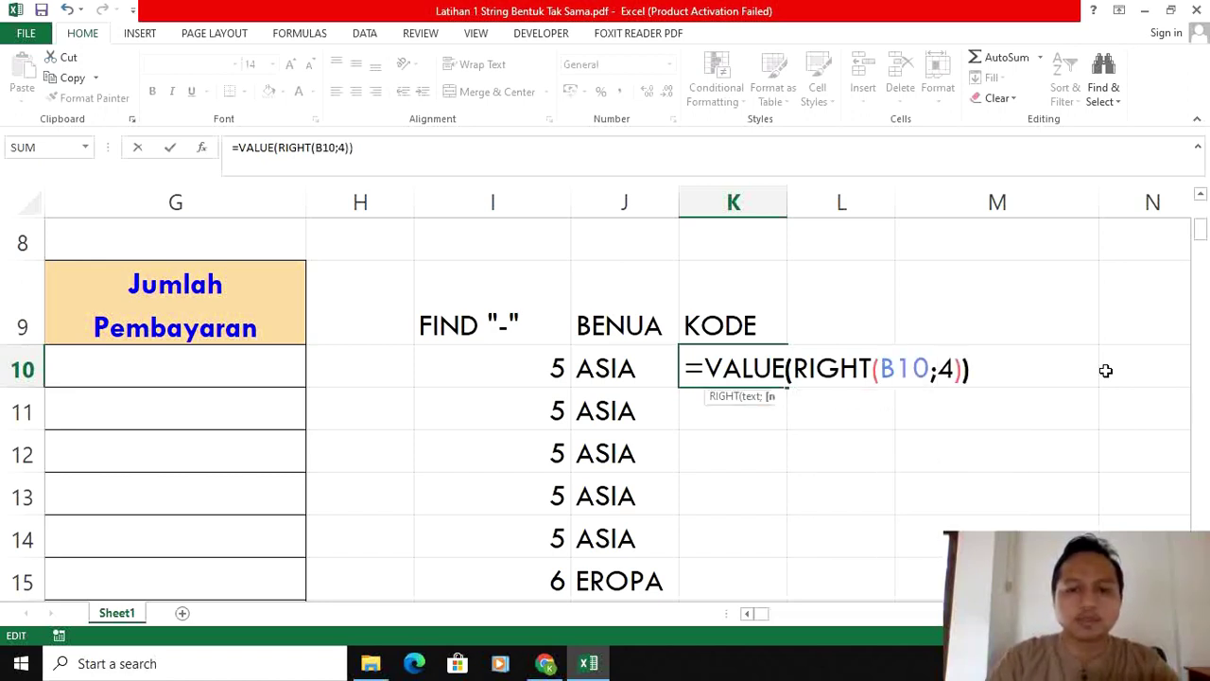
{"action": "type", "text": ")"}
{"action": "key", "text": "Return"}
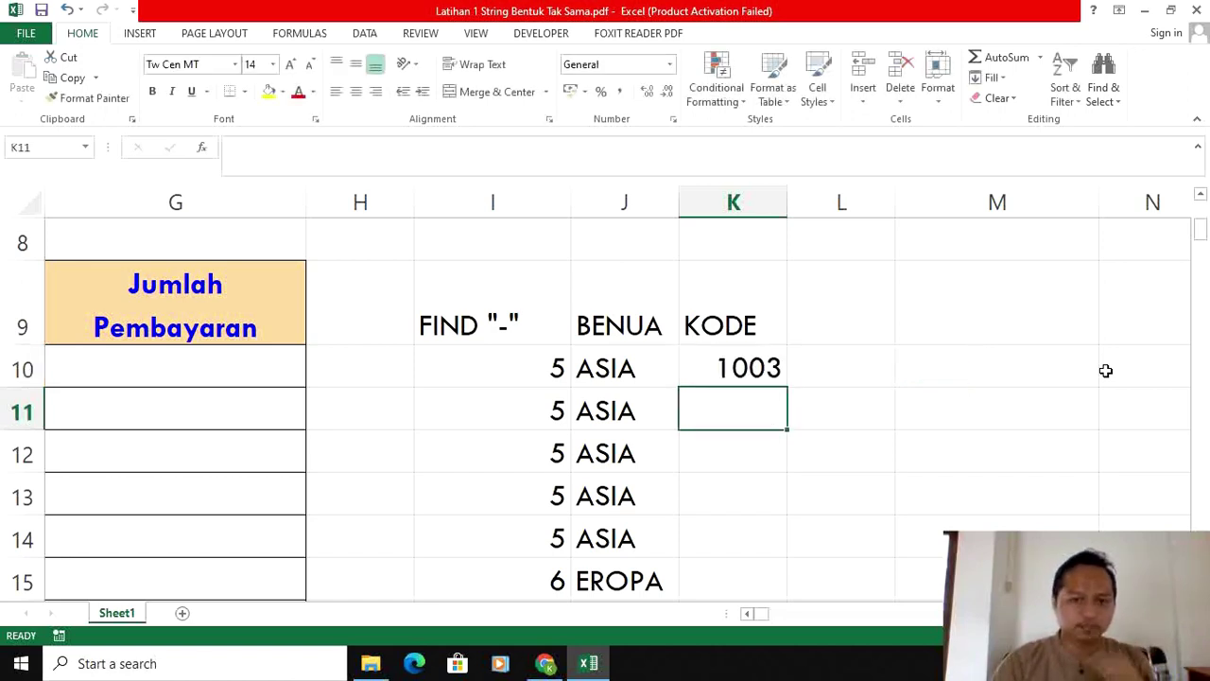
Fill the VALUE and RIGHT formula from K10 down through K19 for all the tour codes.
{"action": "left_click", "coordinate": [761, 365]}
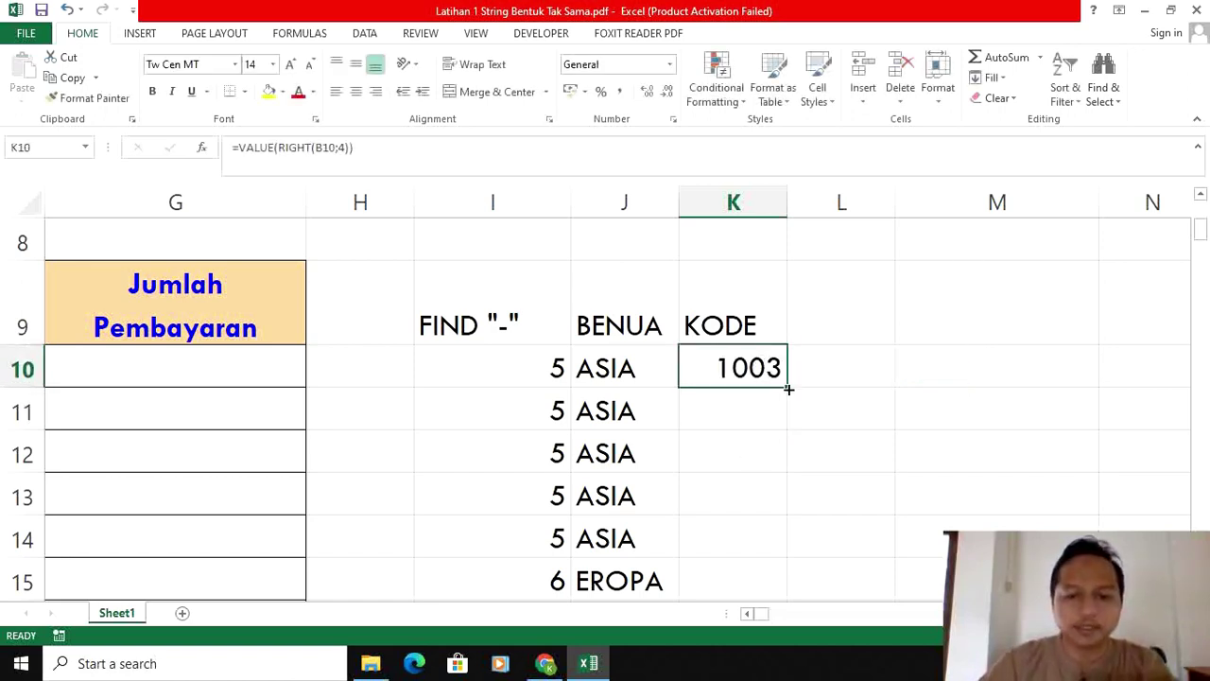
{"action": "double_click", "coordinate": [787, 388]}
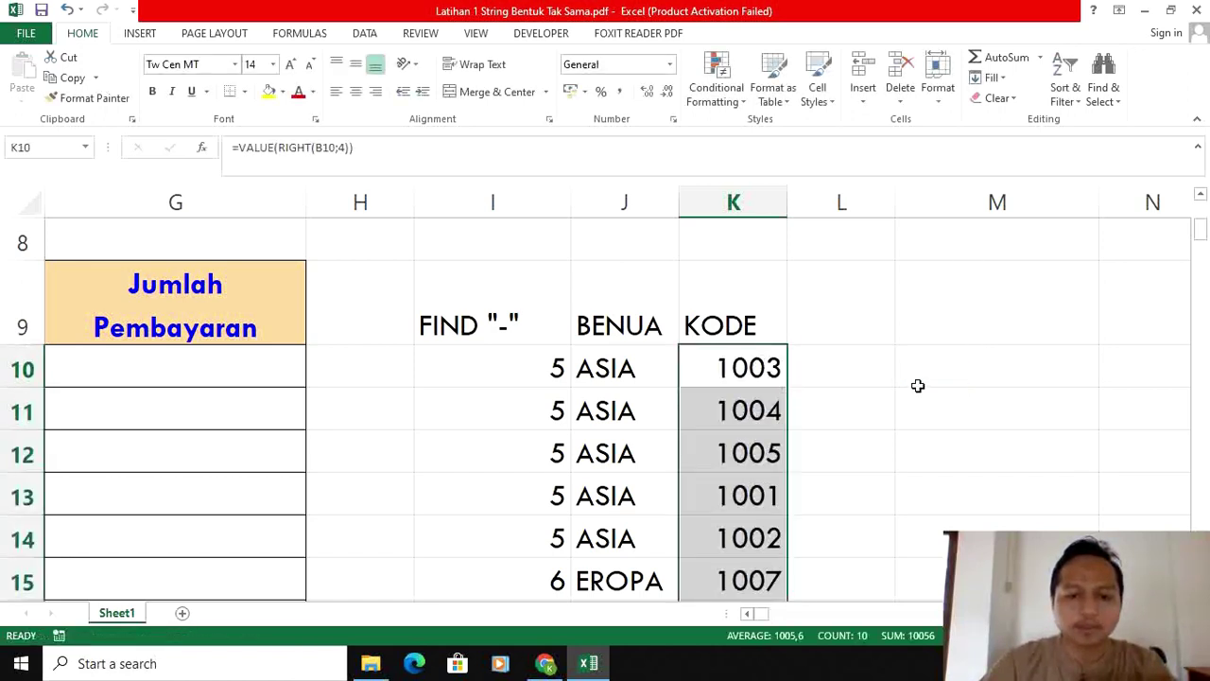
{"action": "scroll", "coordinate": [918, 386], "scroll_direction": "down", "scroll_amount": 3}
{"action": "scroll", "coordinate": [918, 385], "scroll_direction": "up", "scroll_amount": 2}
{"action": "scroll", "coordinate": [918, 385], "scroll_direction": "up", "scroll_amount": 1}
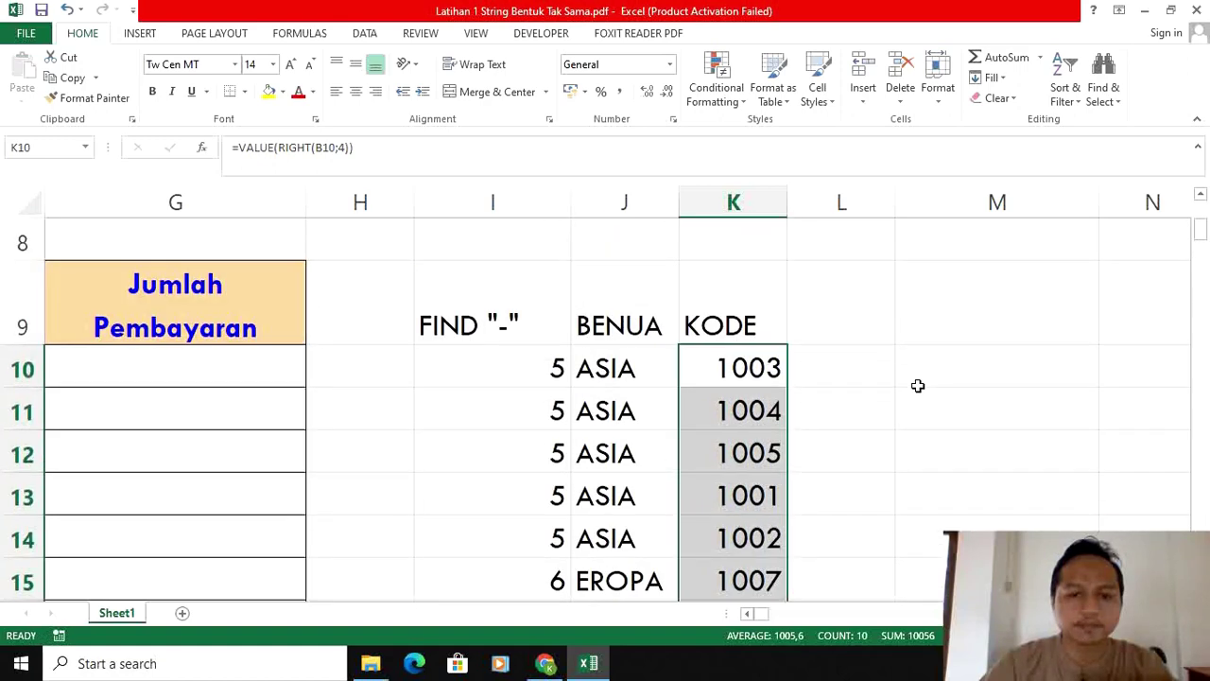
Examine the Negara Tujuan column of the flight plan and the columns of the Kode dan Tarip Tour International table.
{"action": "left_click", "coordinate": [748, 614]}
{"action": "left_click", "coordinate": [747, 614]}
{"action": "left_click", "coordinate": [748, 613]}
{"action": "left_click", "coordinate": [748, 613]}
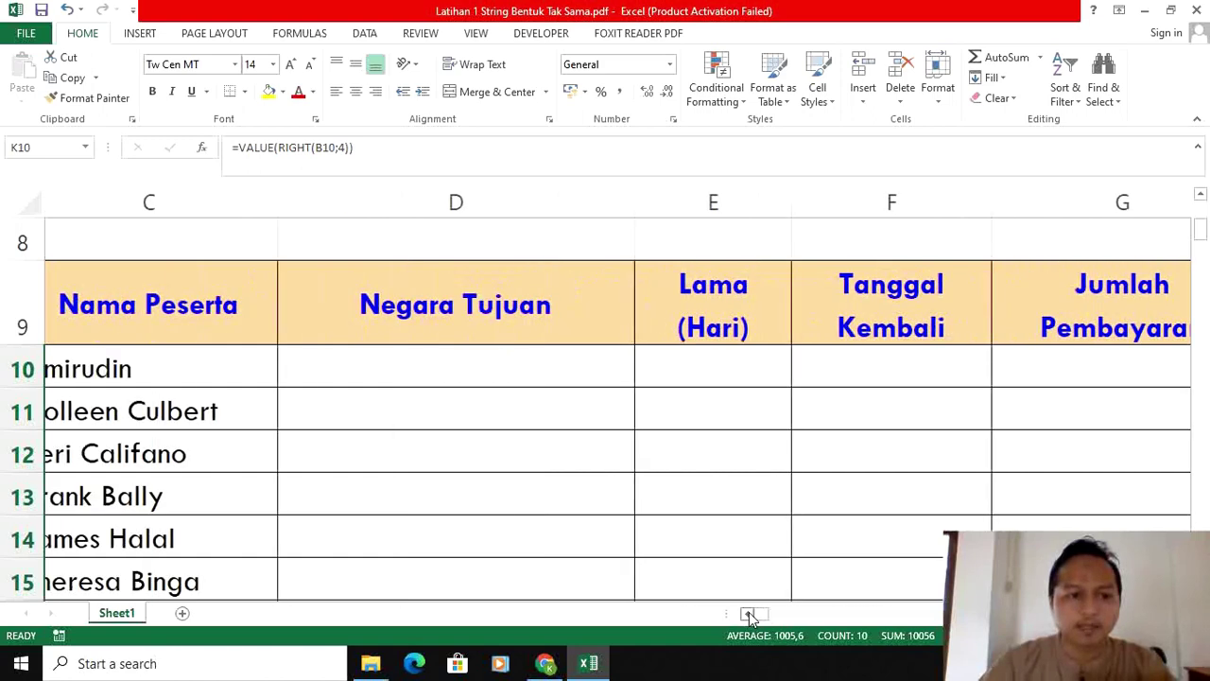
{"action": "left_click", "coordinate": [747, 613]}
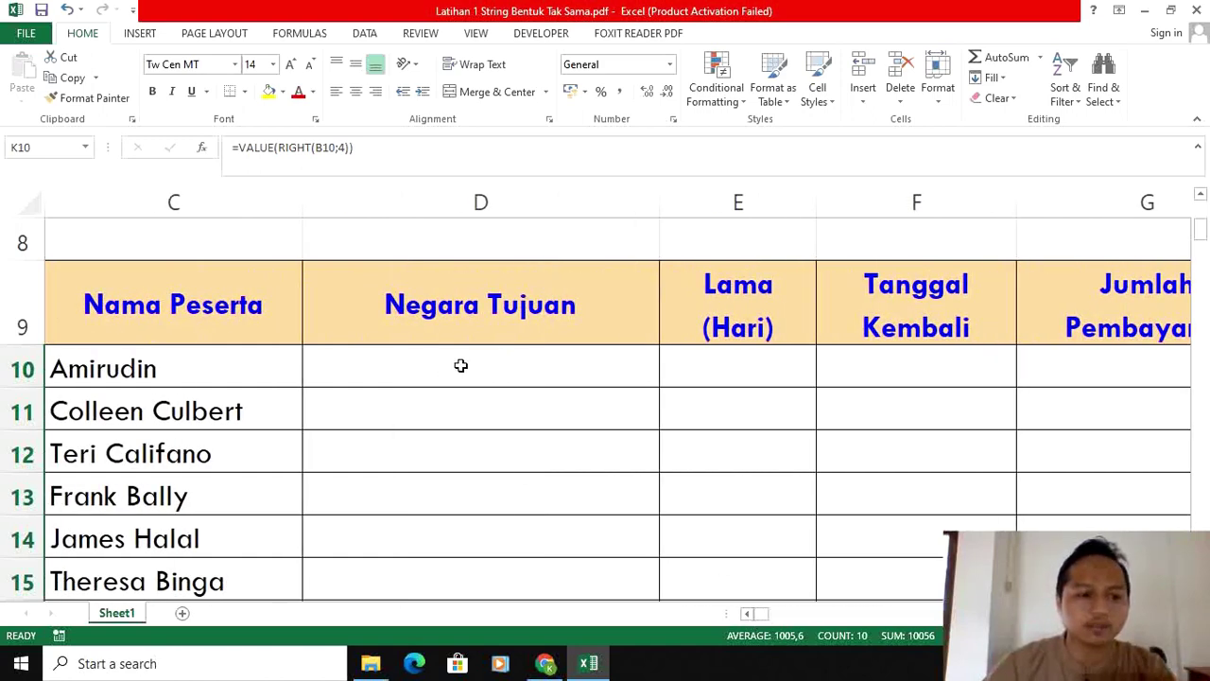
{"action": "scroll", "coordinate": [460, 365], "scroll_direction": "down", "scroll_amount": 5}
{"action": "scroll", "coordinate": [437, 406], "scroll_direction": "down", "scroll_amount": 1}
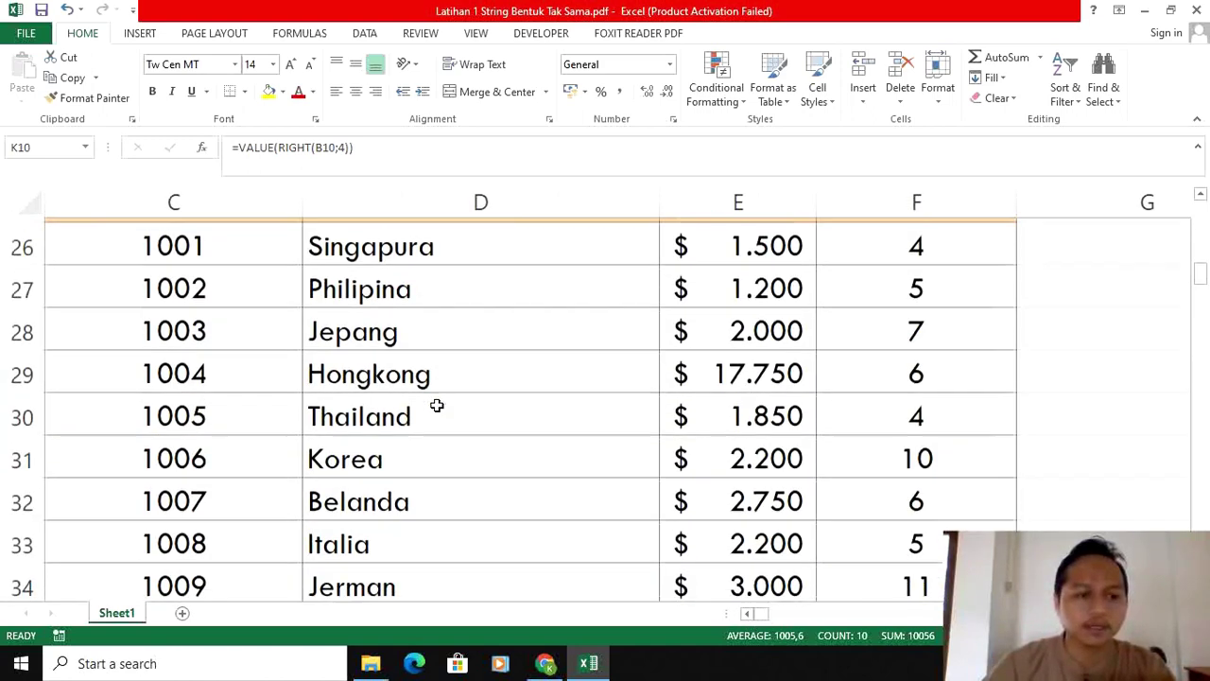
{"action": "scroll", "coordinate": [437, 406], "scroll_direction": "up", "scroll_amount": 1}
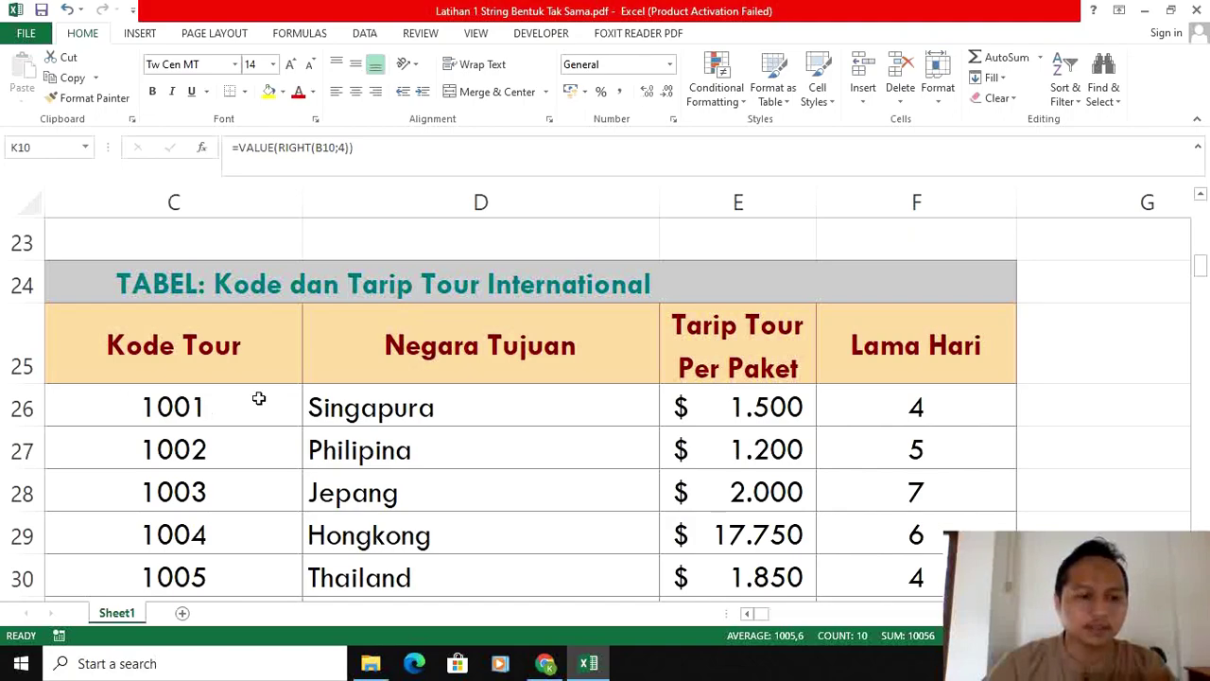
Examine the named range kode (C26:F36) in the Tour International table against the empty Negara Tujuan column of the flight plan.
{"action": "scroll", "coordinate": [258, 398], "scroll_direction": "down", "scroll_amount": 1, "text": "ctrl"}
{"action": "scroll", "coordinate": [457, 451], "scroll_direction": "down", "scroll_amount": 2}
{"action": "scroll", "coordinate": [501, 407], "scroll_direction": "up", "scroll_amount": 1}
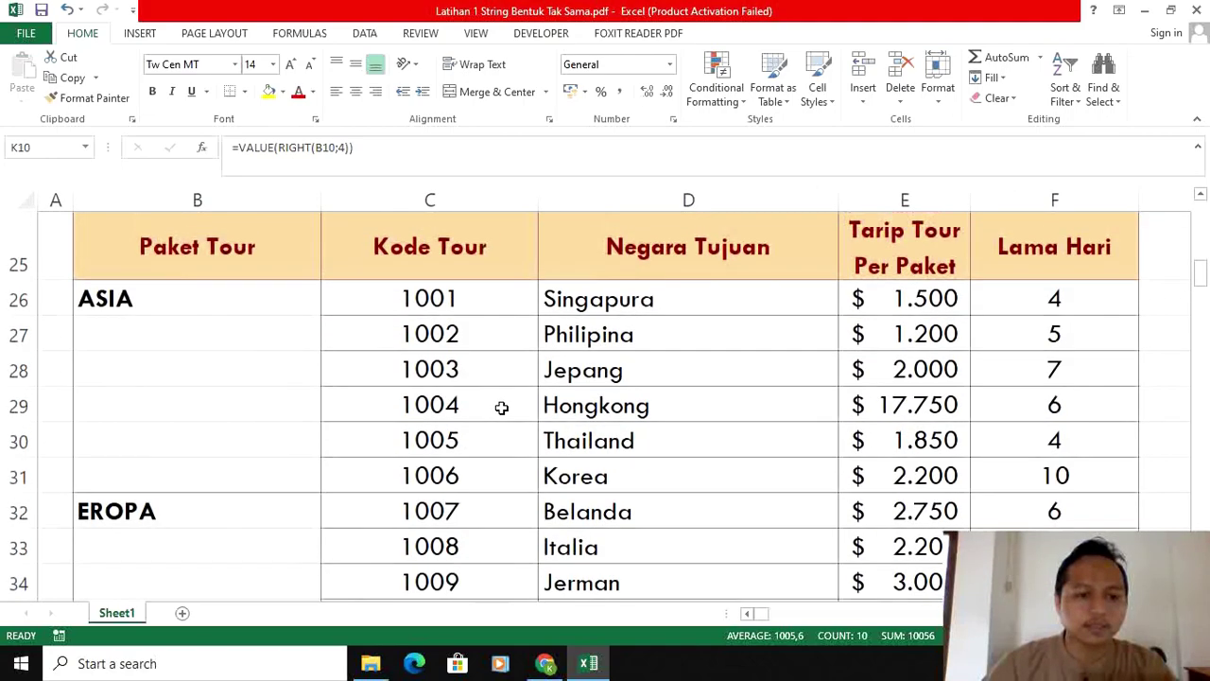
{"action": "scroll", "coordinate": [501, 407], "scroll_direction": "down", "scroll_amount": 1, "text": "ctrl"}
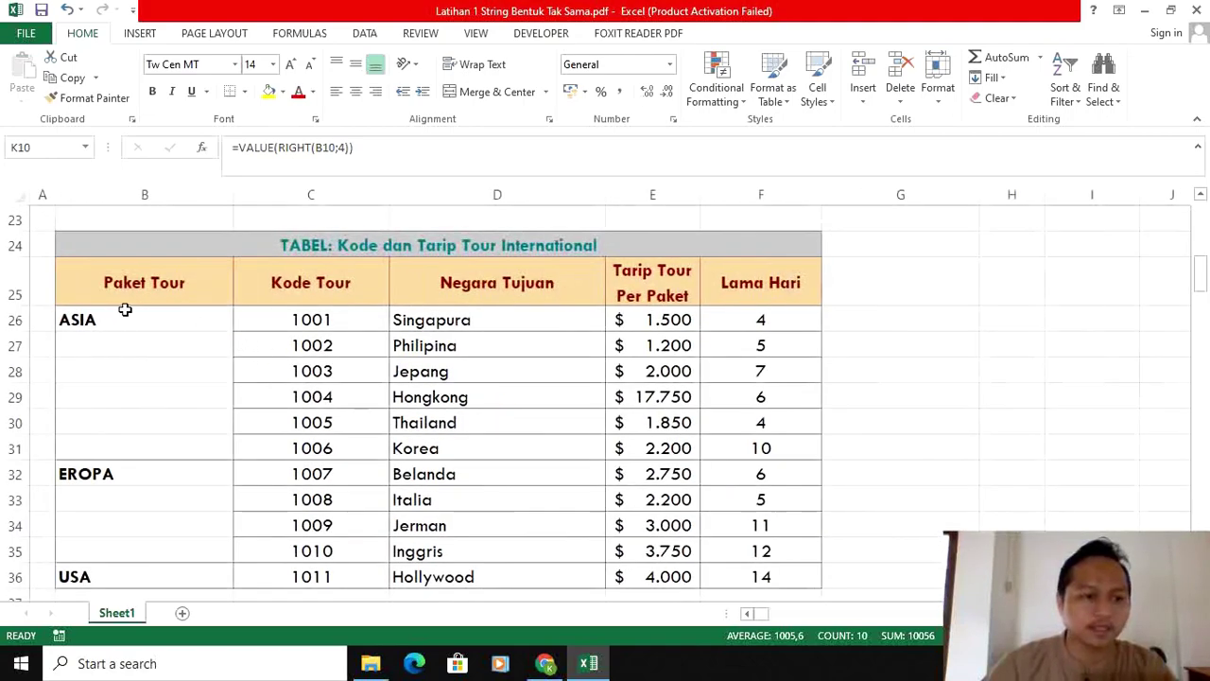
{"action": "left_click_drag", "start_coordinate": [125, 310], "coordinate": [763, 575]}
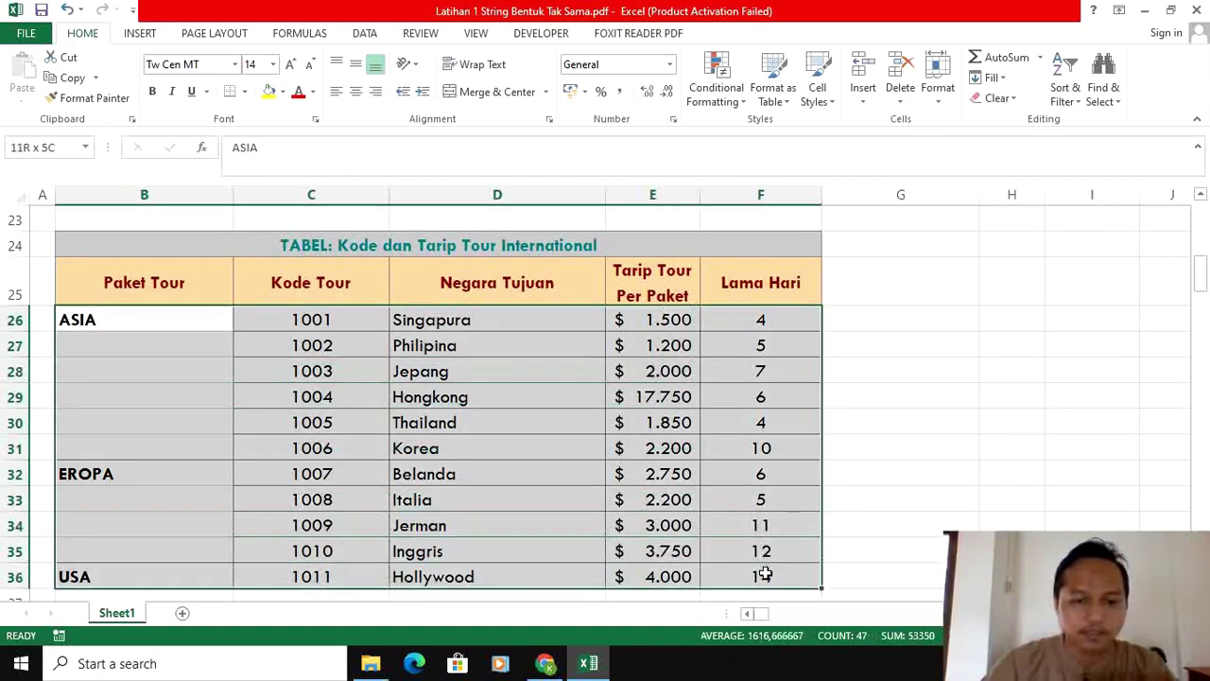
{"action": "left_click", "coordinate": [993, 376]}
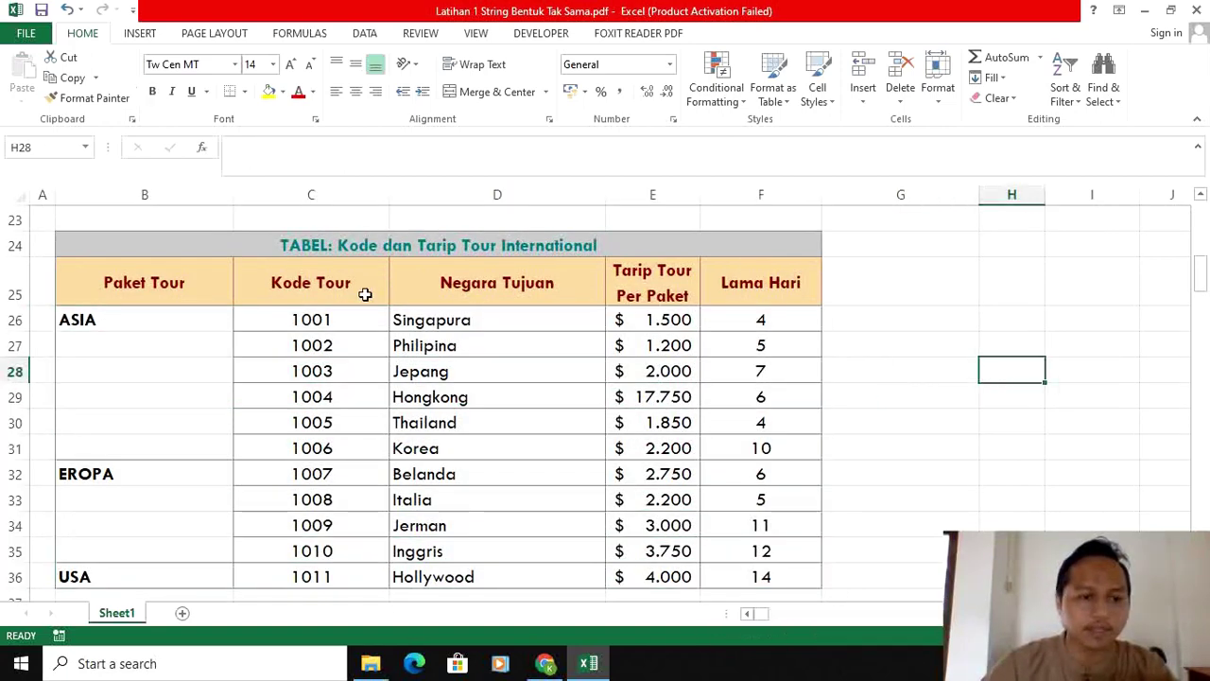
{"action": "left_click_drag", "start_coordinate": [357, 319], "coordinate": [764, 576]}
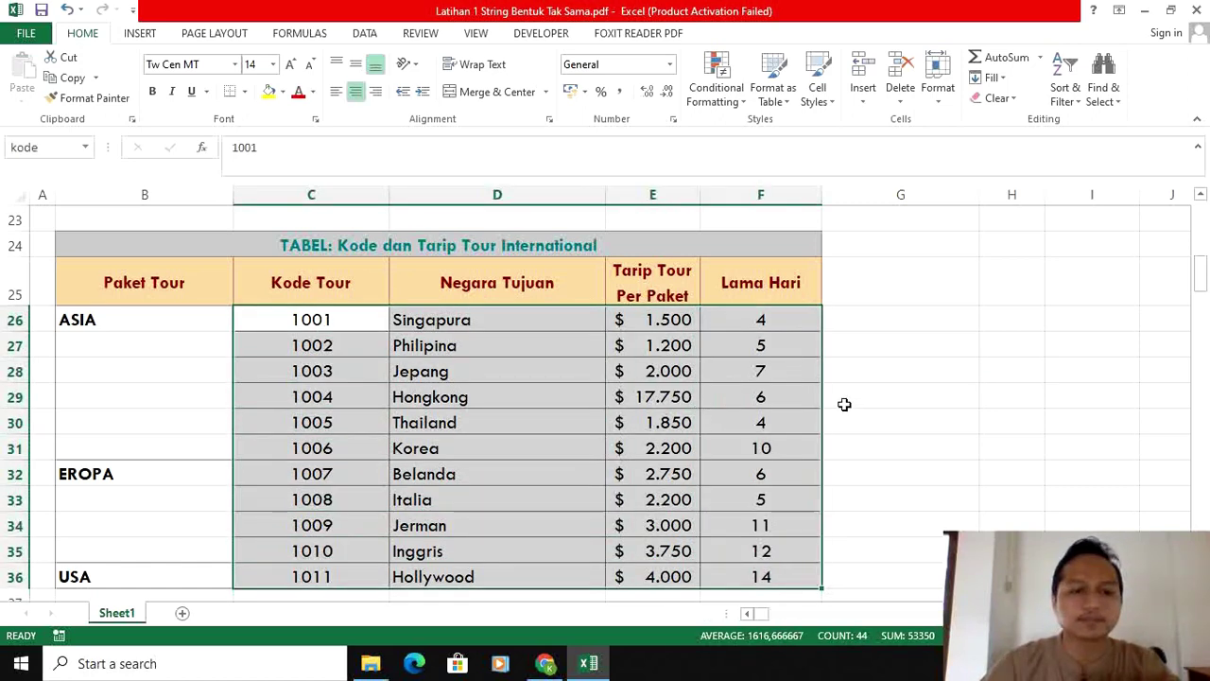
{"action": "left_click", "coordinate": [863, 350]}
{"action": "scroll", "coordinate": [865, 354], "scroll_direction": "up", "scroll_amount": 5}
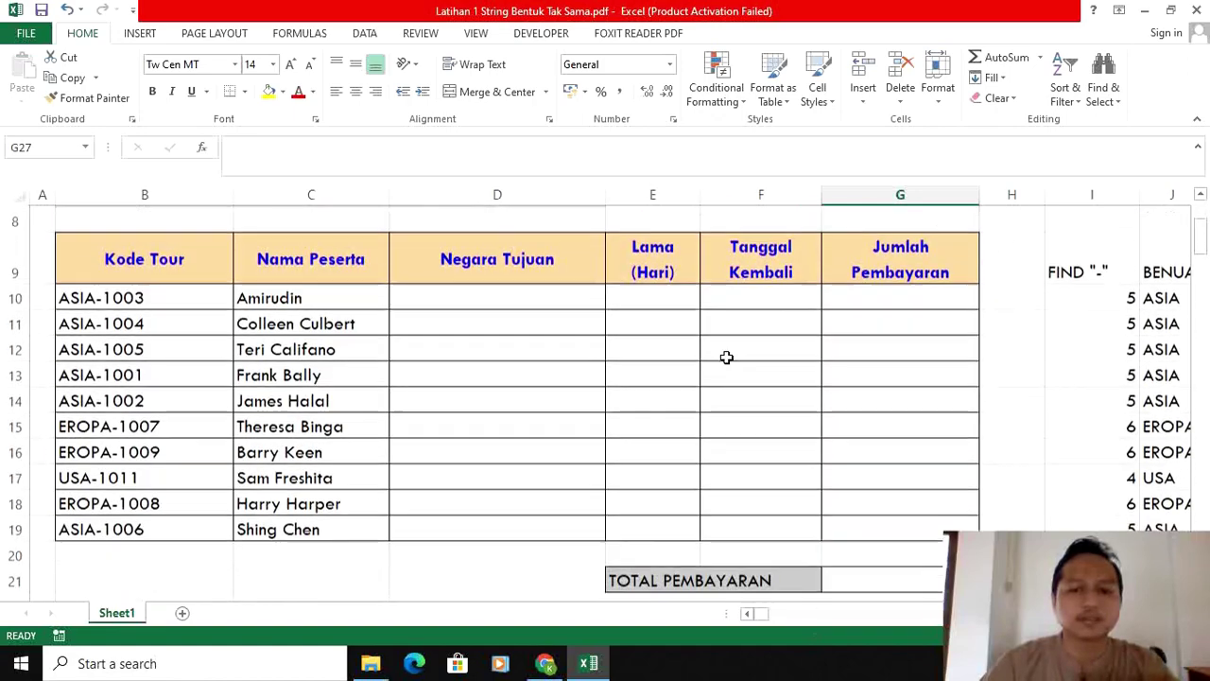
{"action": "left_click", "coordinate": [463, 294]}
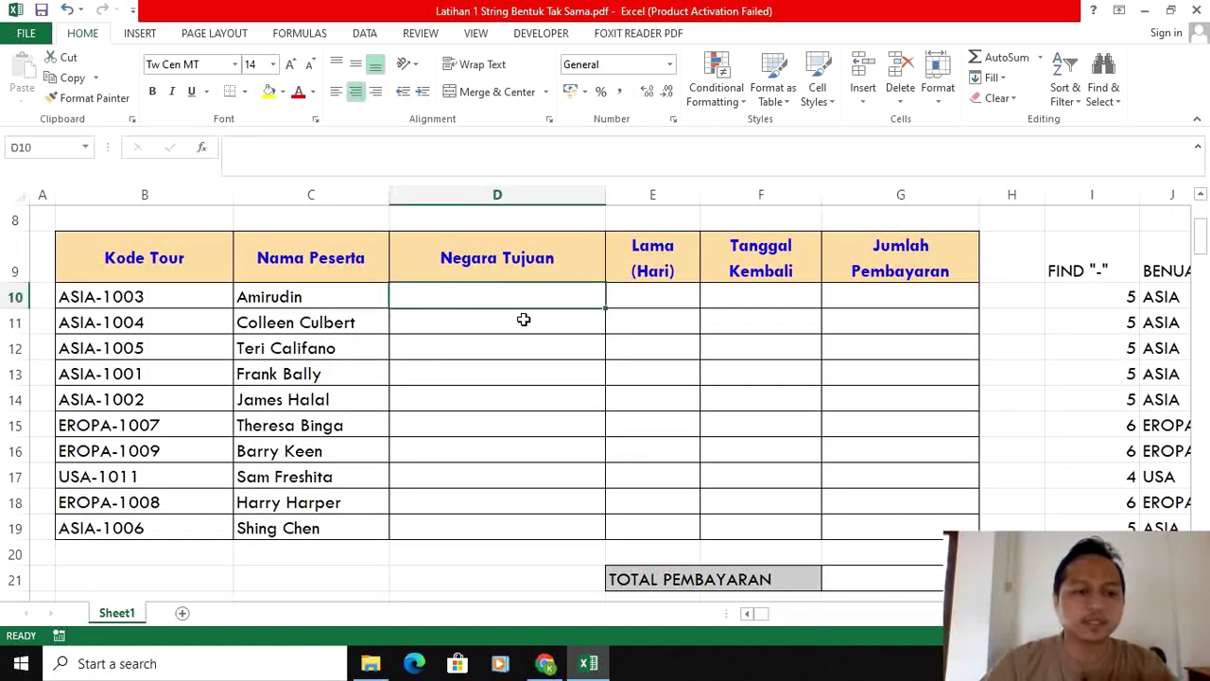
{"action": "scroll", "coordinate": [524, 322], "scroll_direction": "down", "scroll_amount": 3}
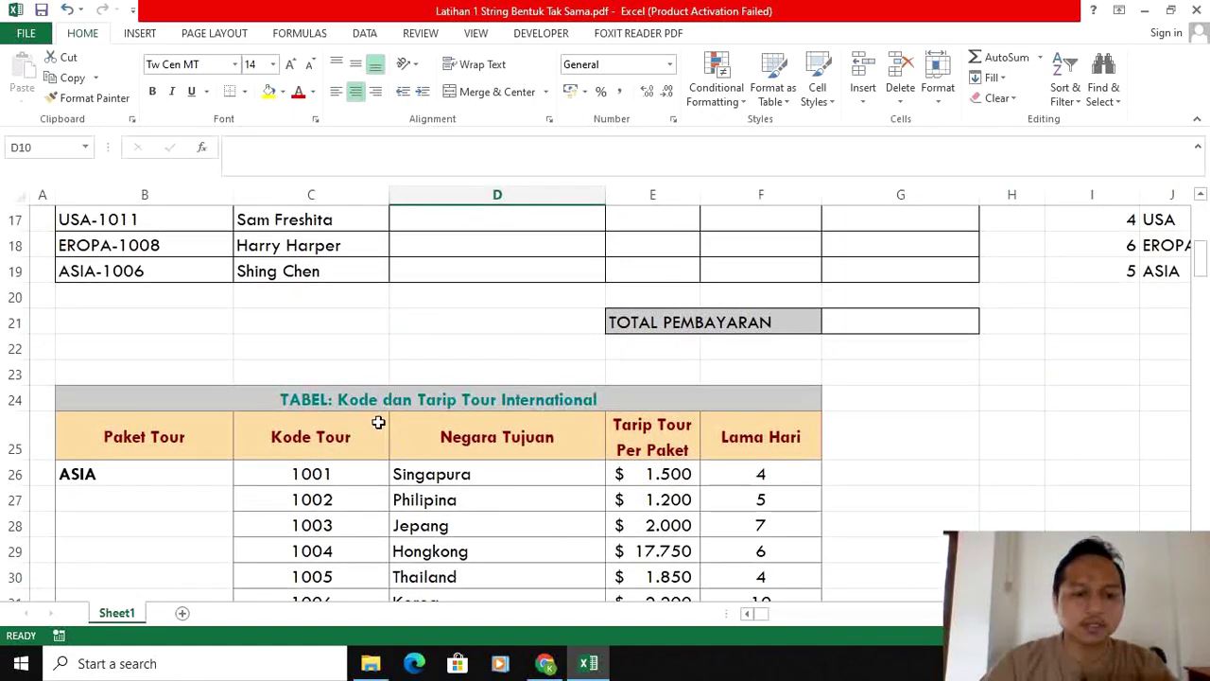
{"action": "left_click", "coordinate": [327, 430]}
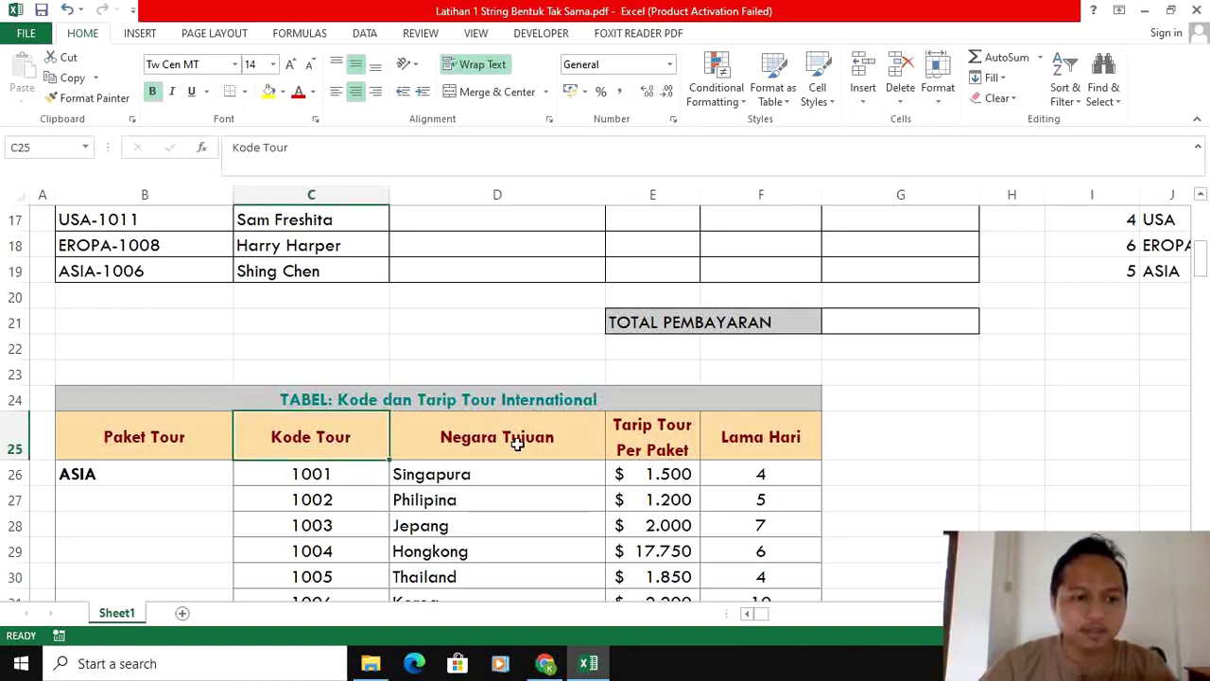
{"action": "scroll", "coordinate": [517, 443], "scroll_direction": "up", "scroll_amount": 4}
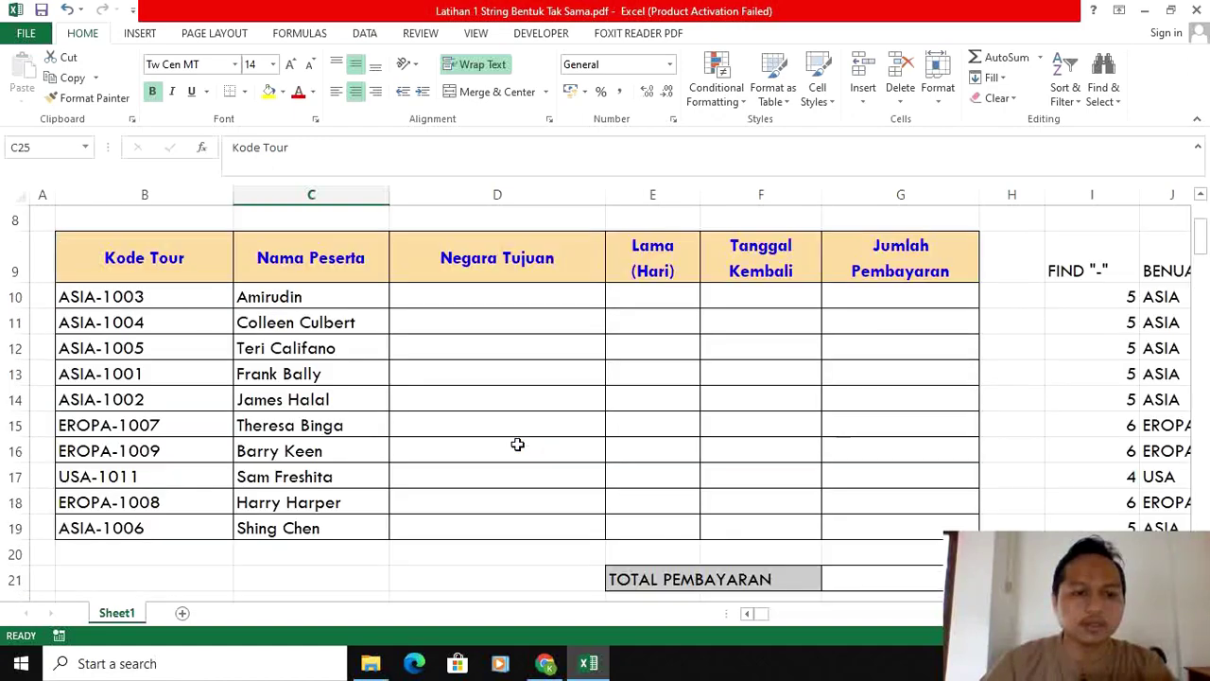
Begin a VLOOKUP formula in cell D10 under Negara Tujuan, using K10 as the lookup value.
{"action": "left_click", "coordinate": [528, 372]}
{"action": "scroll", "coordinate": [529, 373], "scroll_direction": "up", "scroll_amount": 5}
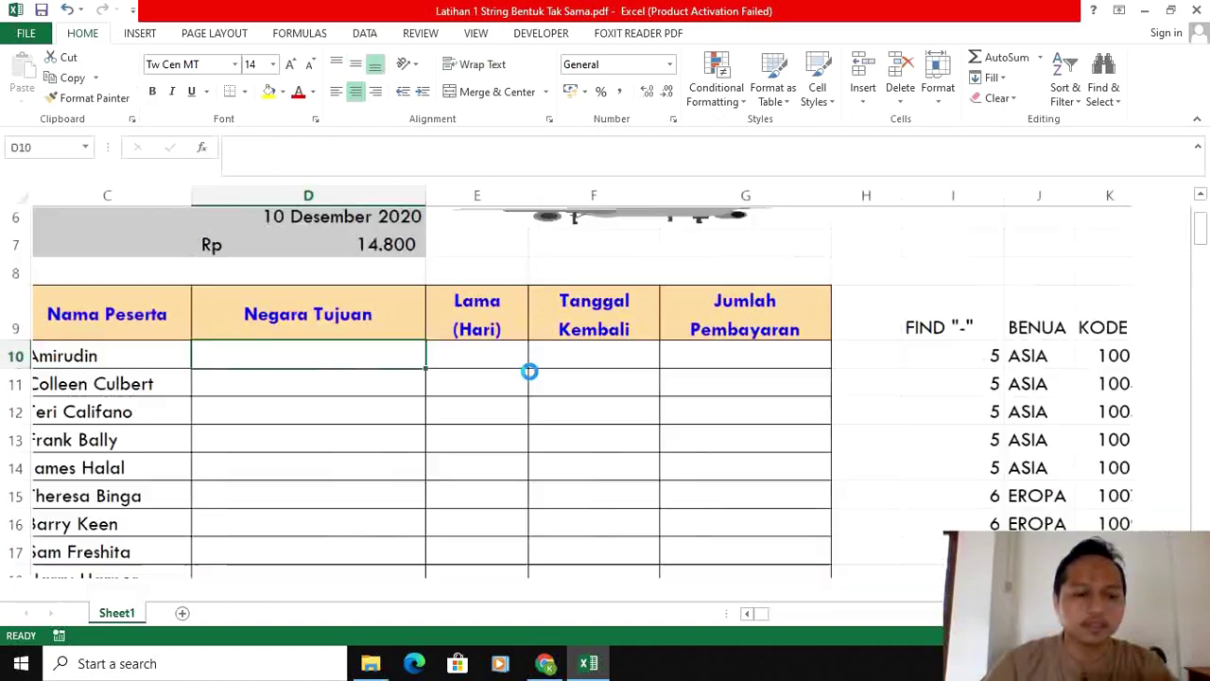
{"action": "scroll", "coordinate": [529, 372], "scroll_direction": "up", "scroll_amount": 3}
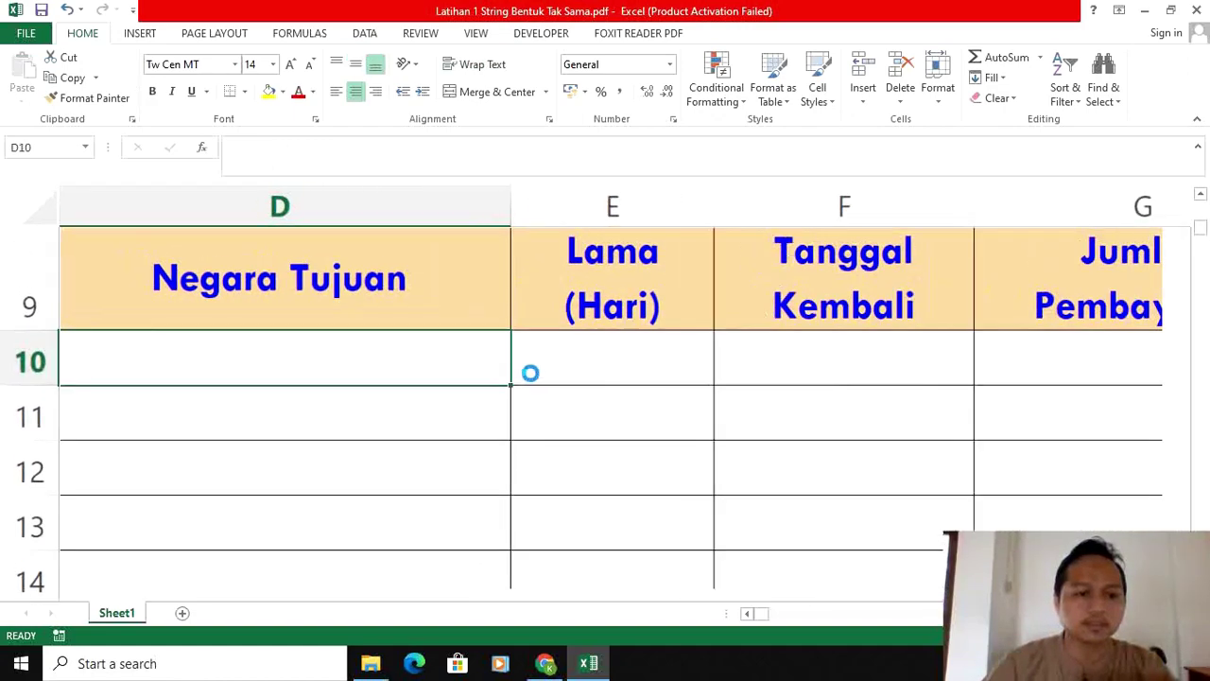
{"action": "type", "text": "=VL"}
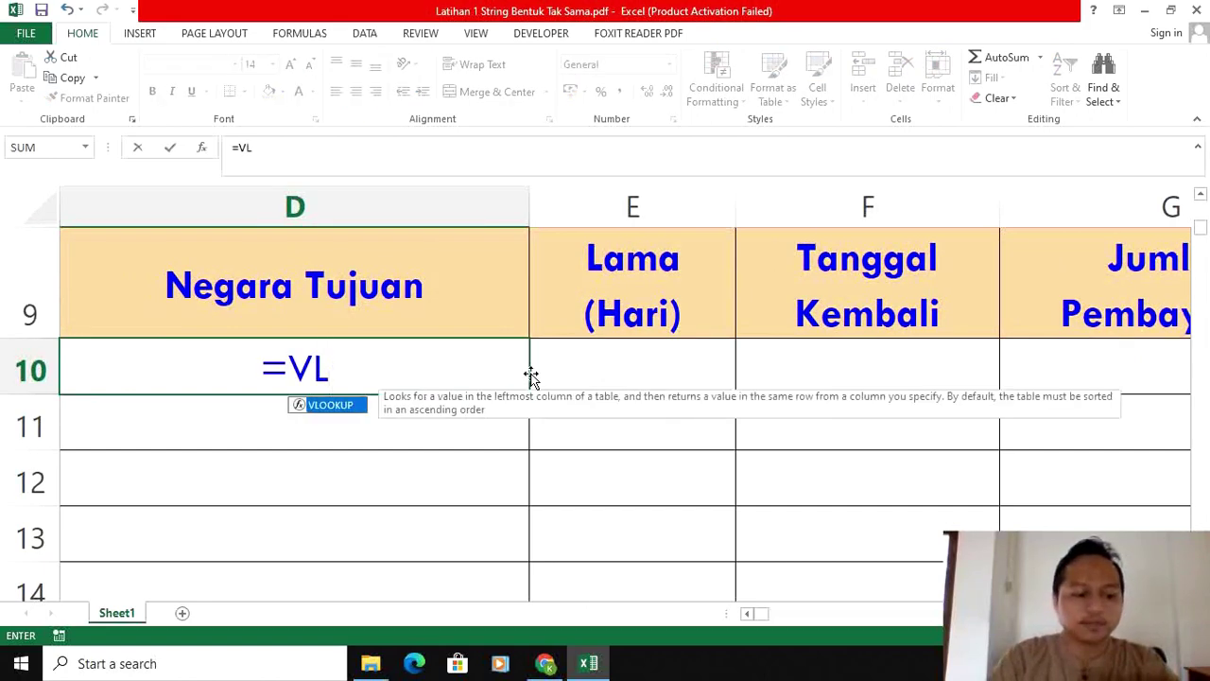
{"action": "key", "text": "Tab"}
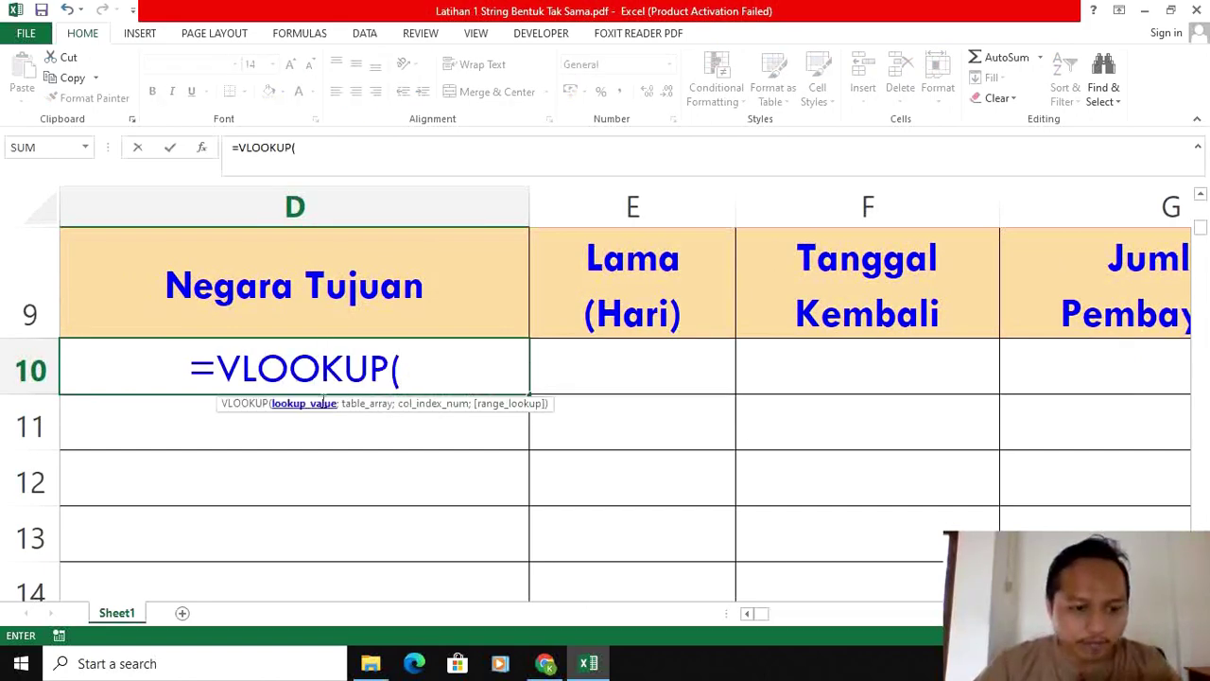
{"action": "left_click", "coordinate": [746, 614]}
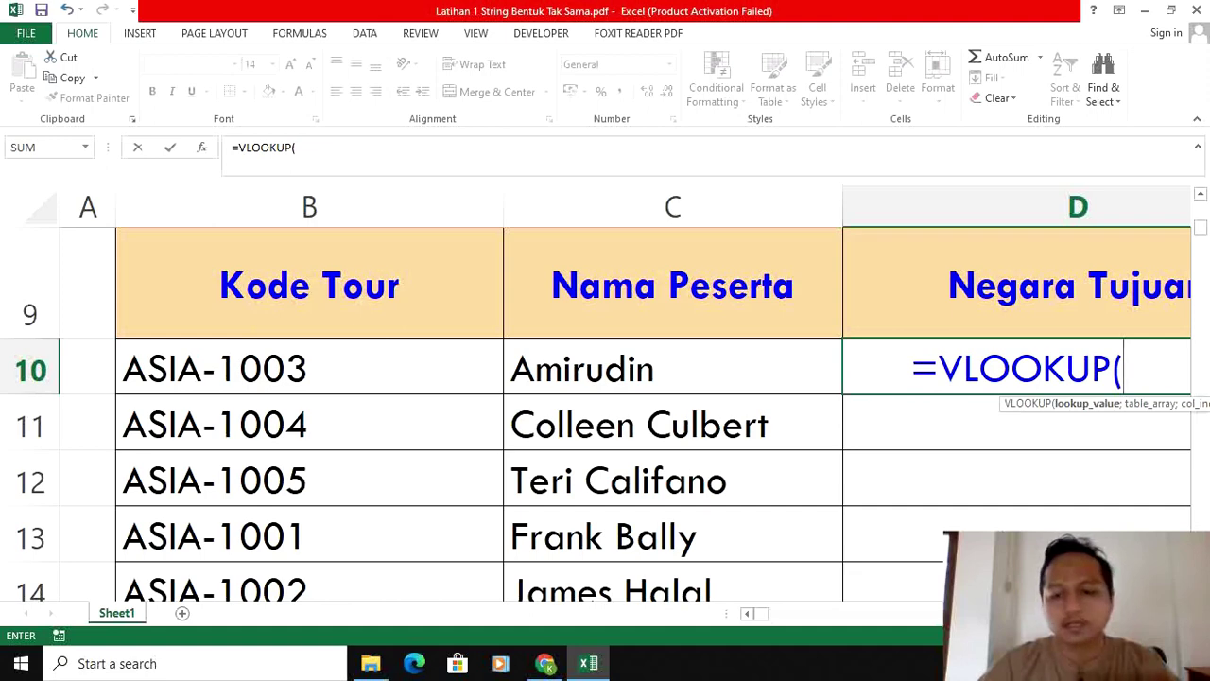
{"action": "scroll", "coordinate": [1030, 408], "scroll_direction": "right", "scroll_amount": 6}
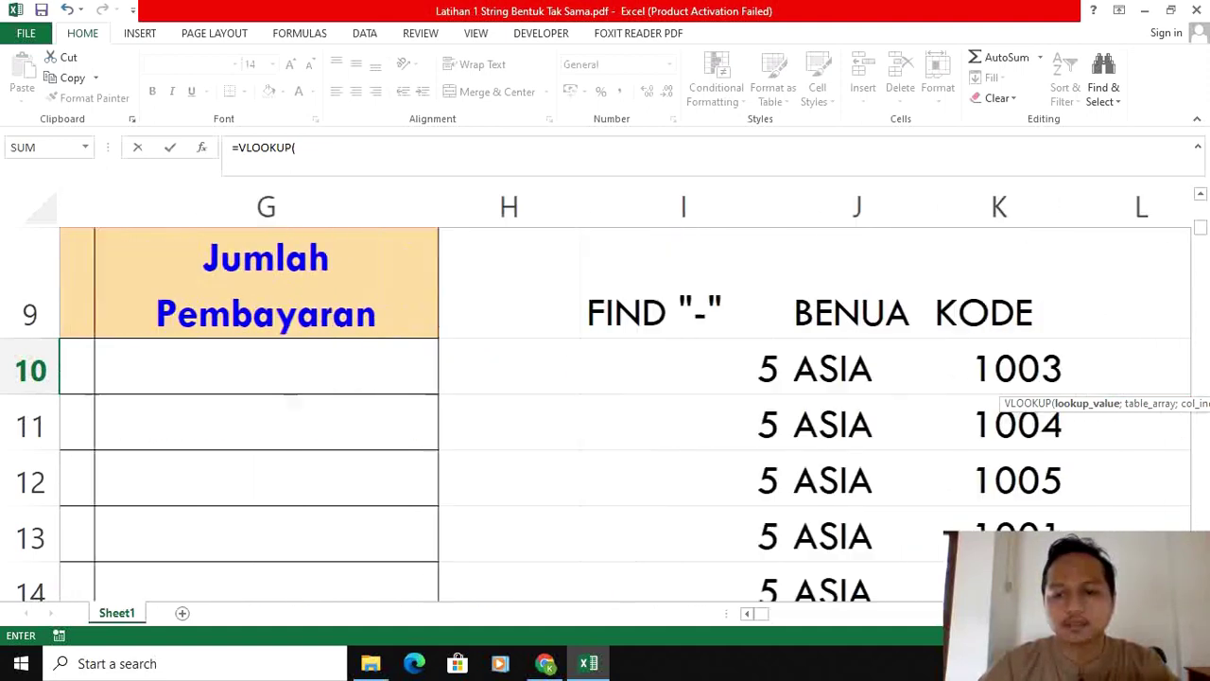
{"action": "left_click", "coordinate": [983, 368]}
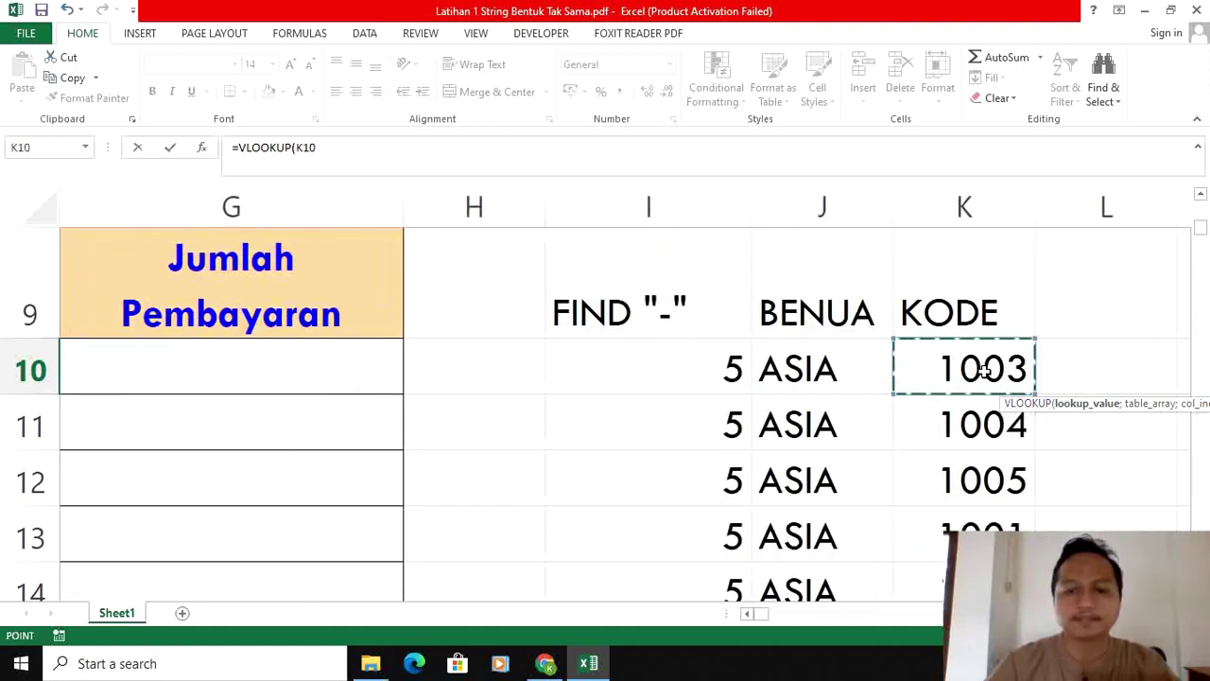
{"action": "type", "text": ";"}
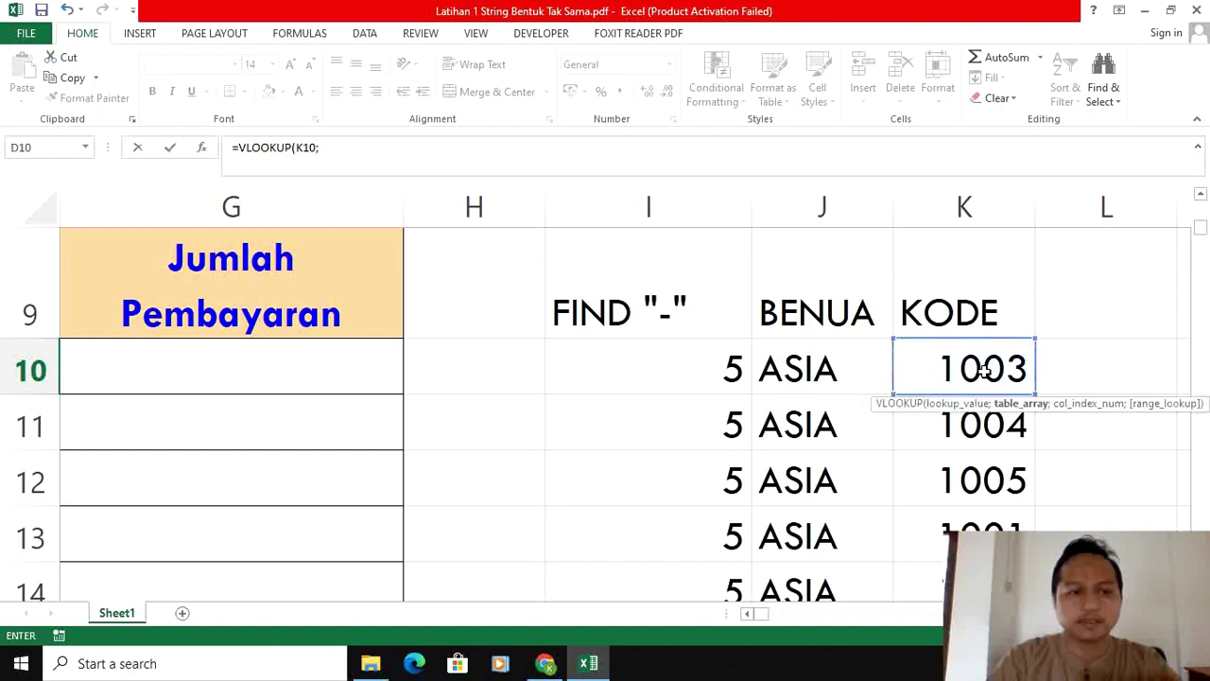
Complete the D10 formula as =VLOOKUP(K10;kode;2;0), using the named range kode, column 2 and exact match.
{"action": "left_click", "coordinate": [746, 613]}
{"action": "left_click", "coordinate": [747, 613]}
{"action": "left_click", "coordinate": [747, 614]}
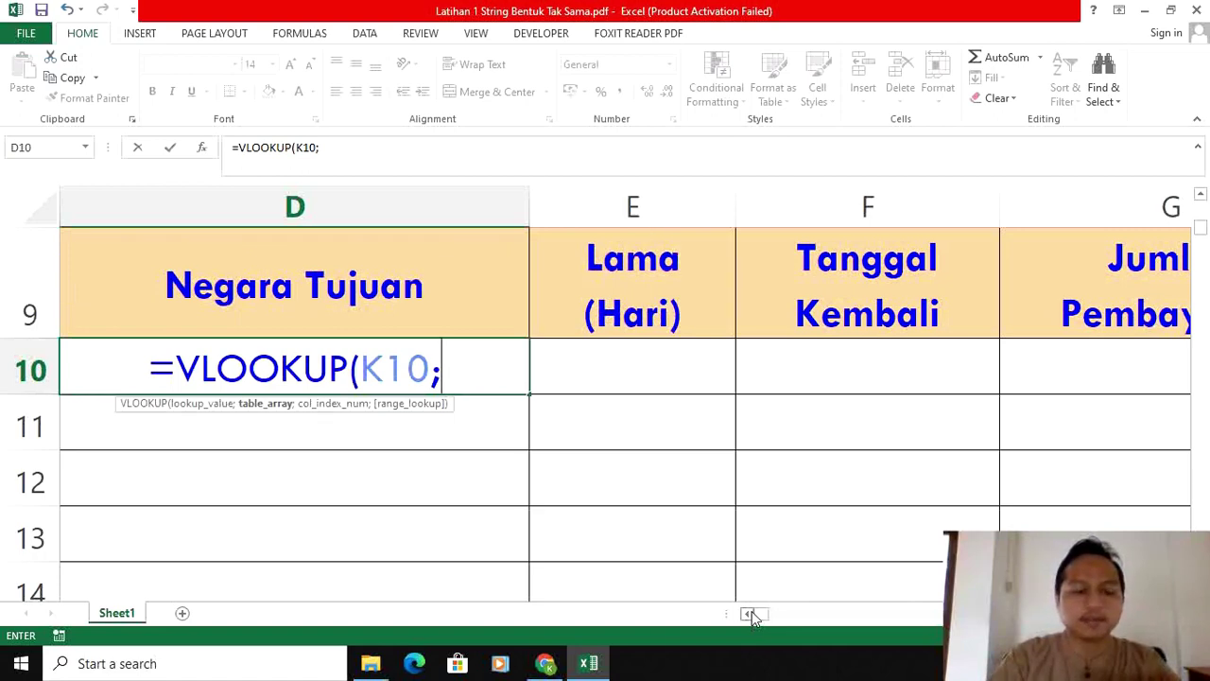
{"action": "type", "text": "KO"}
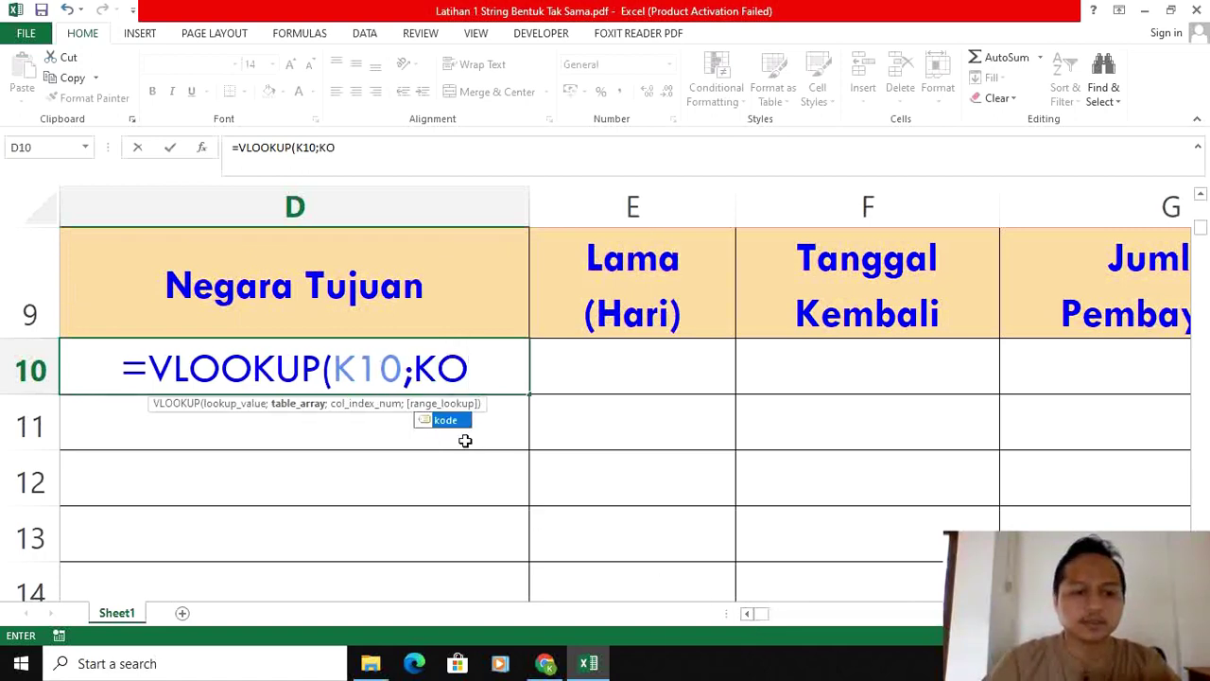
{"action": "double_click", "coordinate": [445, 421]}
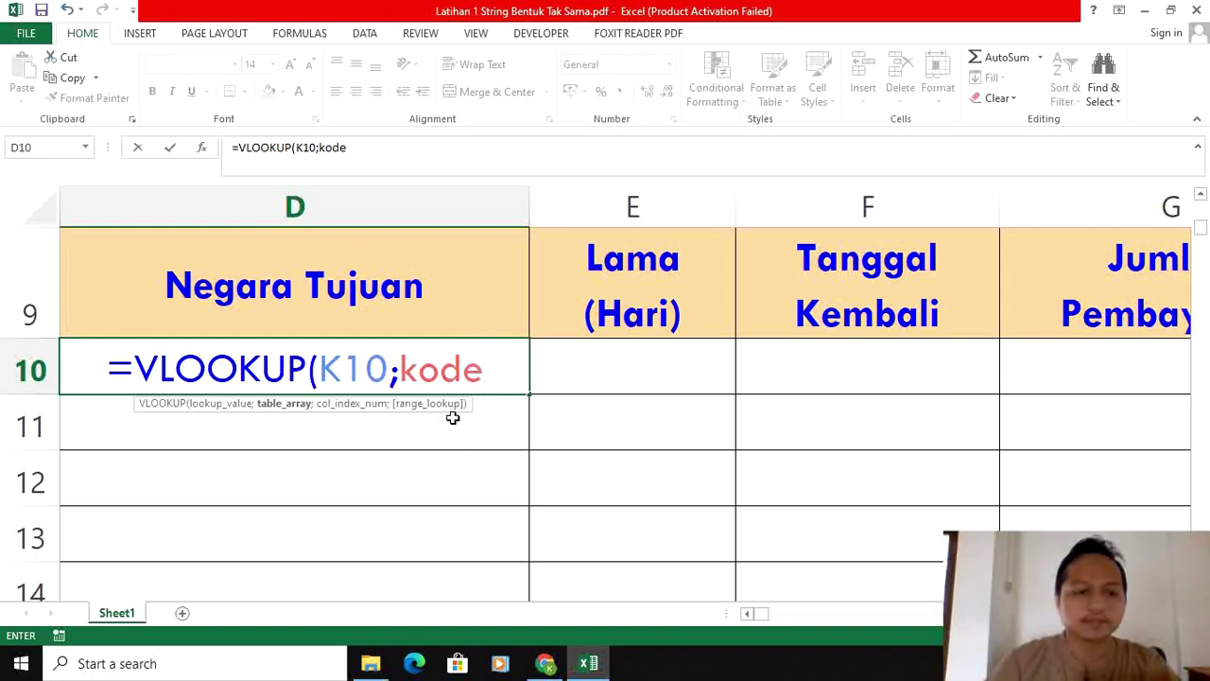
{"action": "type", "text": ";"}
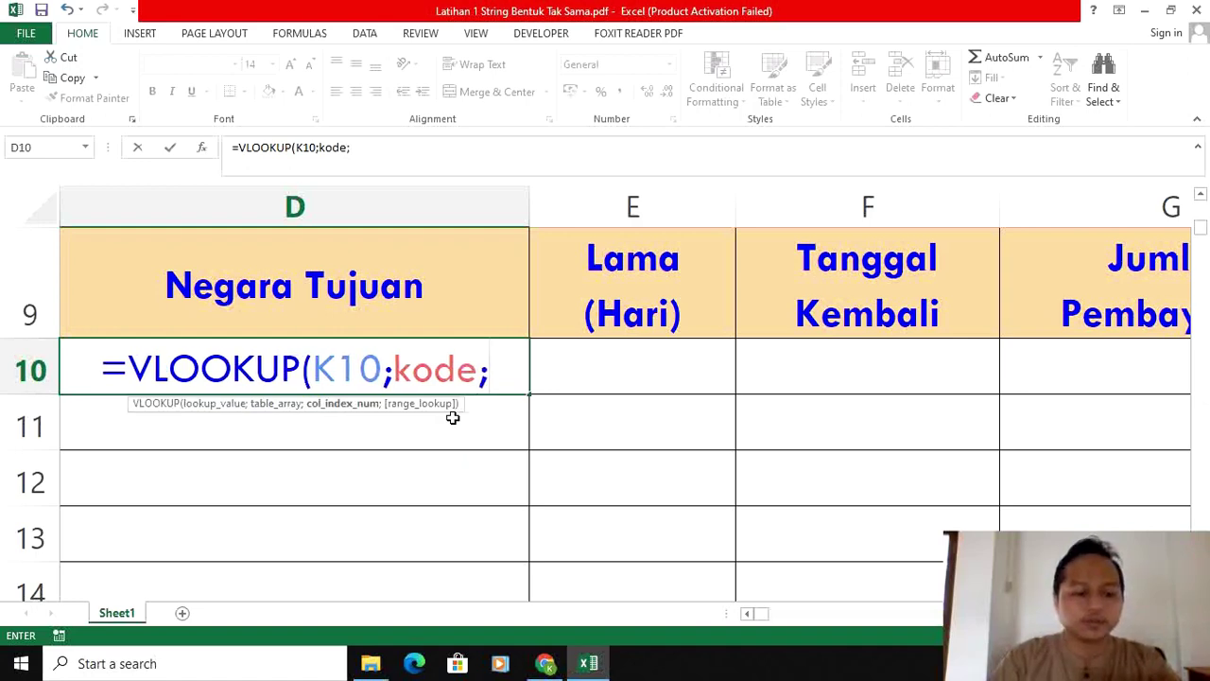
{"action": "type", "text": "2;0"}
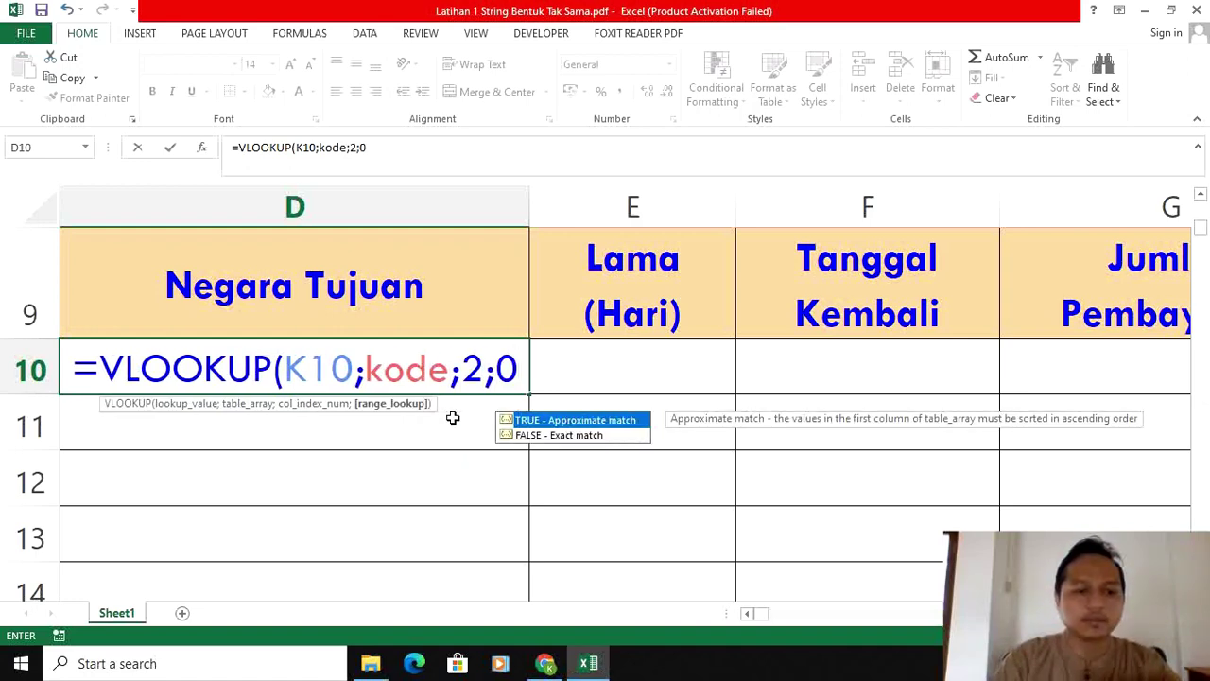
{"action": "type", "text": ")"}
{"action": "key", "text": "Return"}
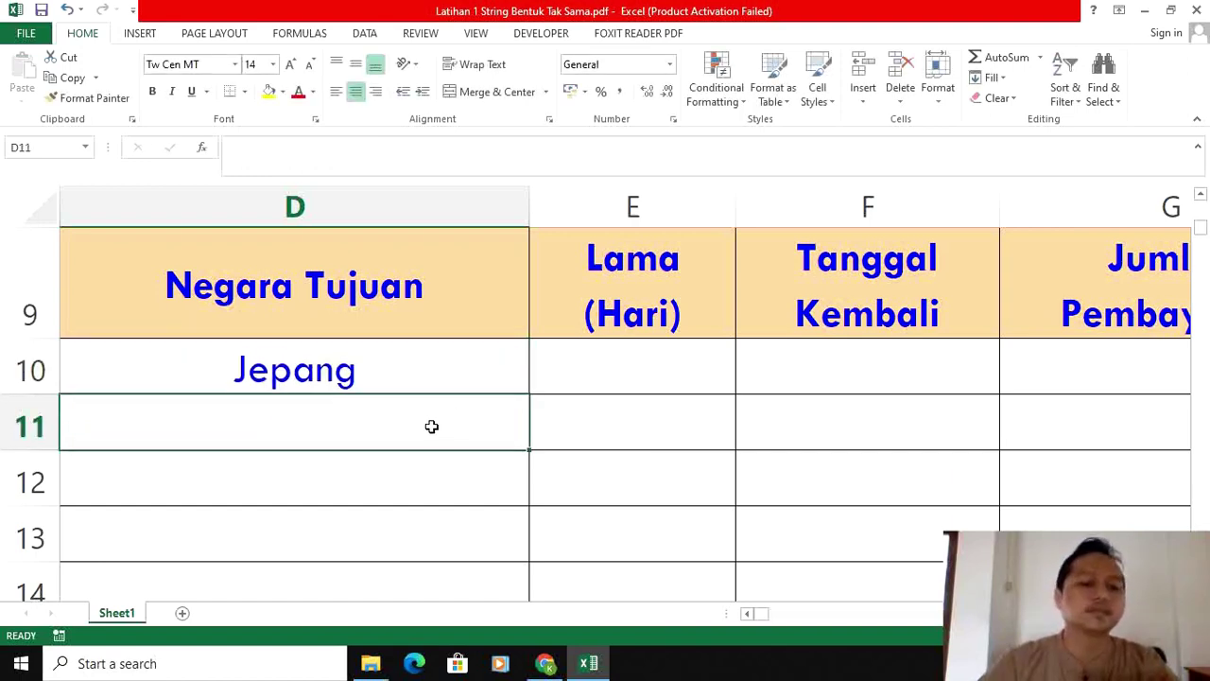
Fill the VLOOKUP formula from D10 down through D19 for all participants.
{"action": "left_click", "coordinate": [440, 380]}
{"action": "left_click_drag", "start_coordinate": [531, 395], "coordinate": [491, 488]}
{"action": "scroll", "coordinate": [694, 458], "scroll_direction": "up", "scroll_amount": 1}
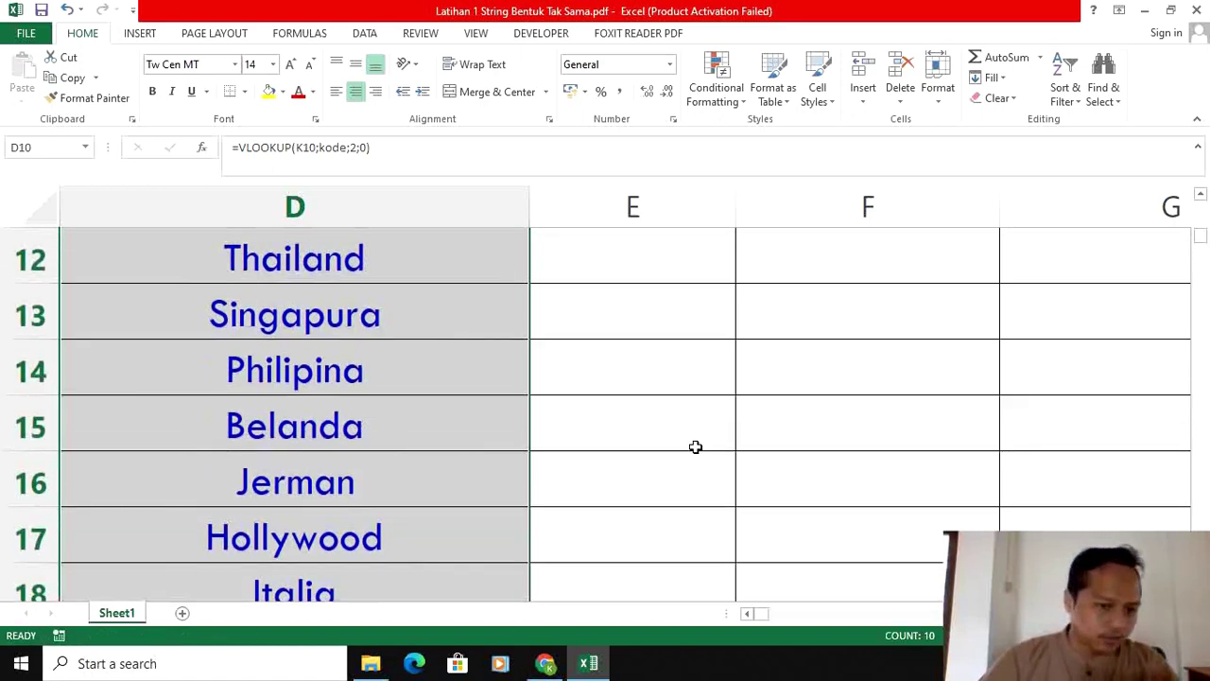
{"action": "scroll", "coordinate": [692, 446], "scroll_direction": "up", "scroll_amount": 1}
Remove the VALUE function from the KODE formula in K10, leaving =(RIGHT(B10;4)).
{"action": "left_click_drag", "start_coordinate": [767, 616], "coordinate": [680, 623]}
{"action": "scroll", "coordinate": [624, 394], "scroll_direction": "right", "scroll_amount": 6}
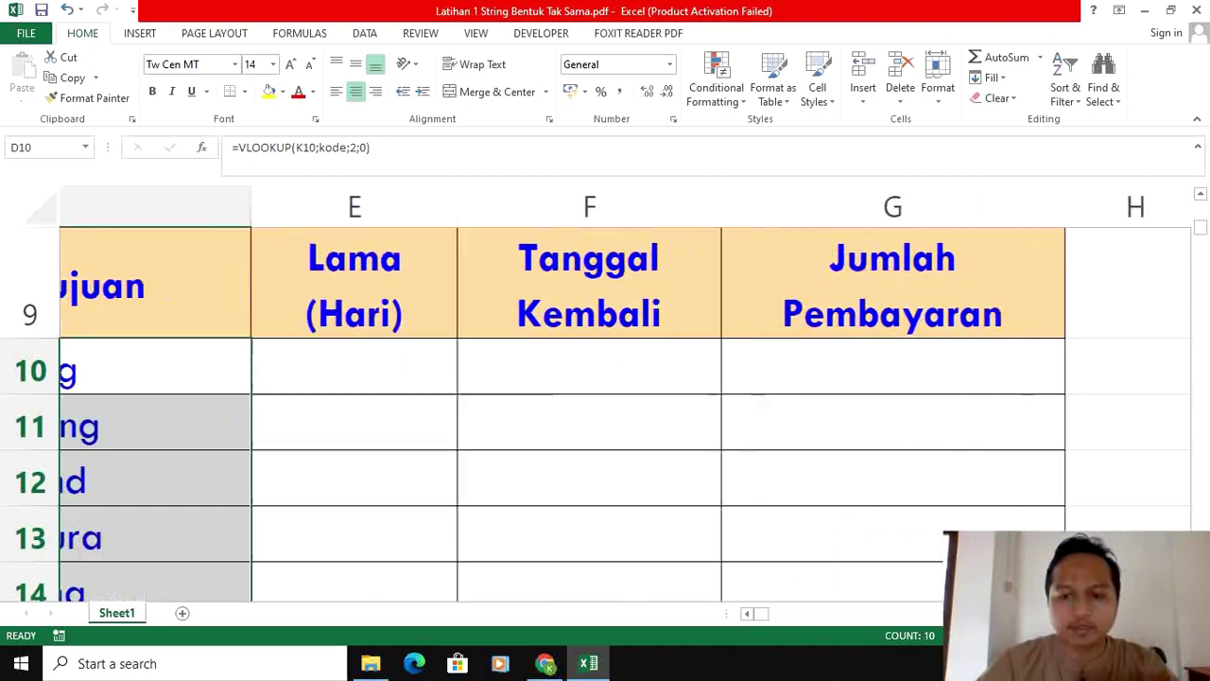
{"action": "left_click", "coordinate": [612, 370]}
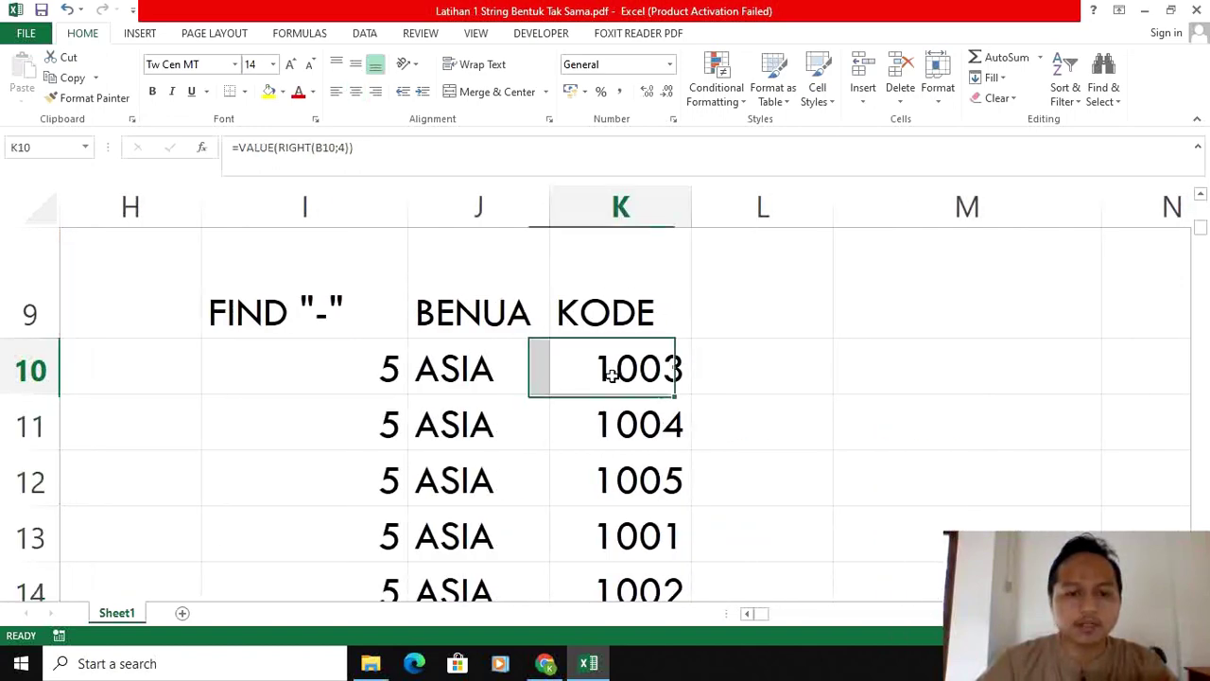
{"action": "key", "text": "F2"}
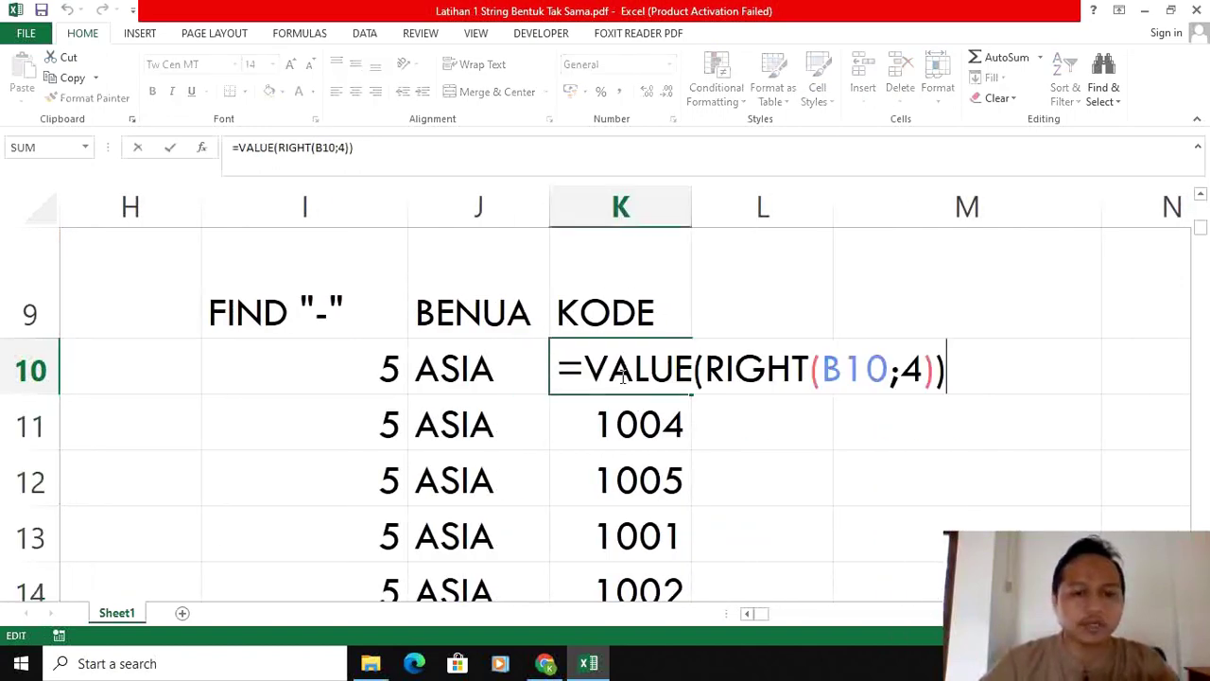
{"action": "left_click", "coordinate": [689, 369]}
{"action": "key", "text": "BackSpace"}
{"action": "key", "text": "BackSpace"}
{"action": "key", "text": "BackSpace"}
{"action": "key", "text": "BackSpace"}
{"action": "key", "text": "BackSpace"}
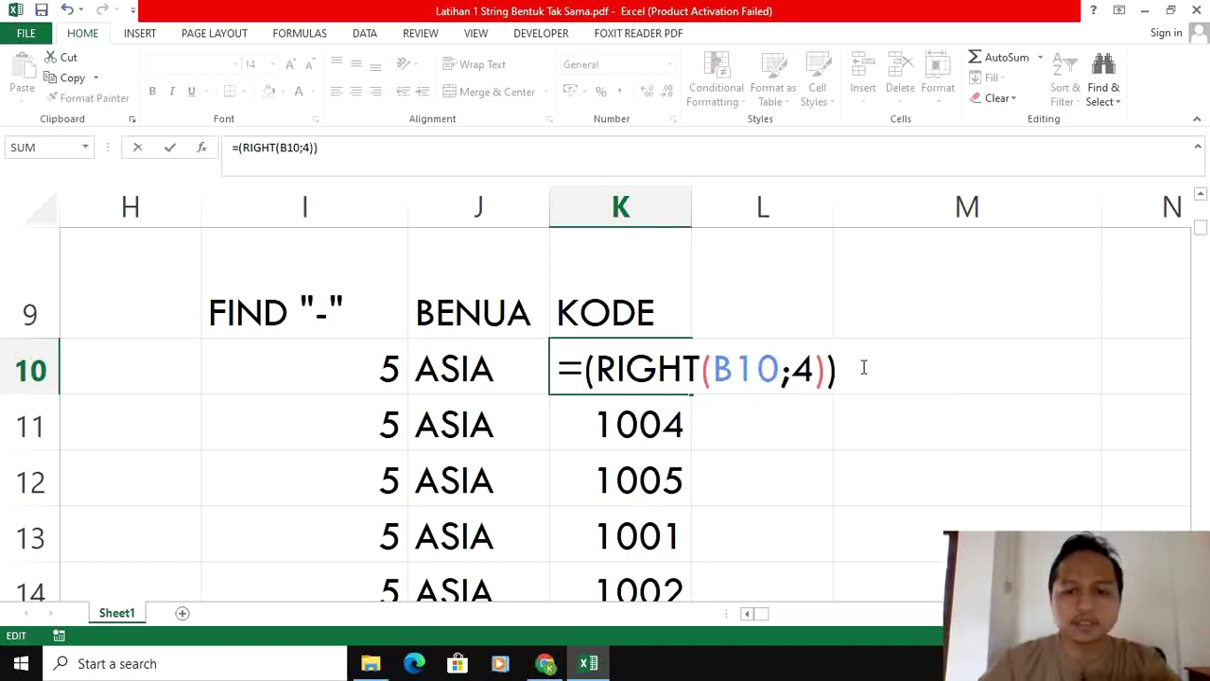
{"action": "key", "text": "BackSpace"}
{"action": "key", "text": "Return"}
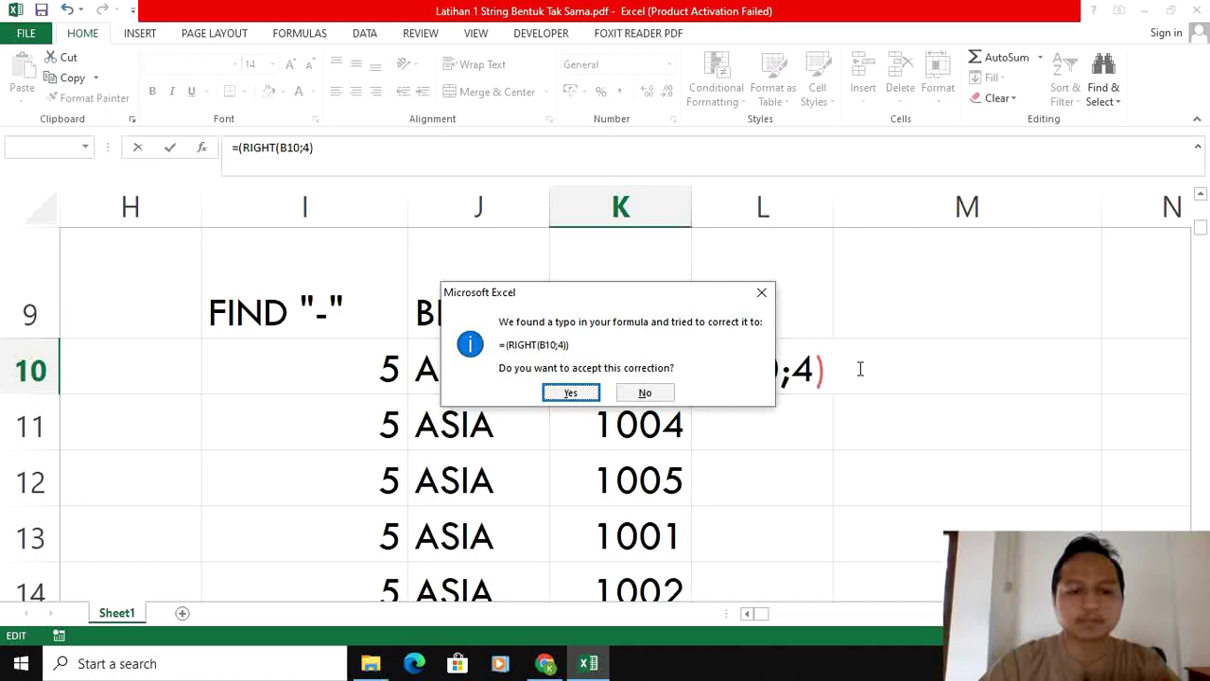
{"action": "key", "text": "Return"}
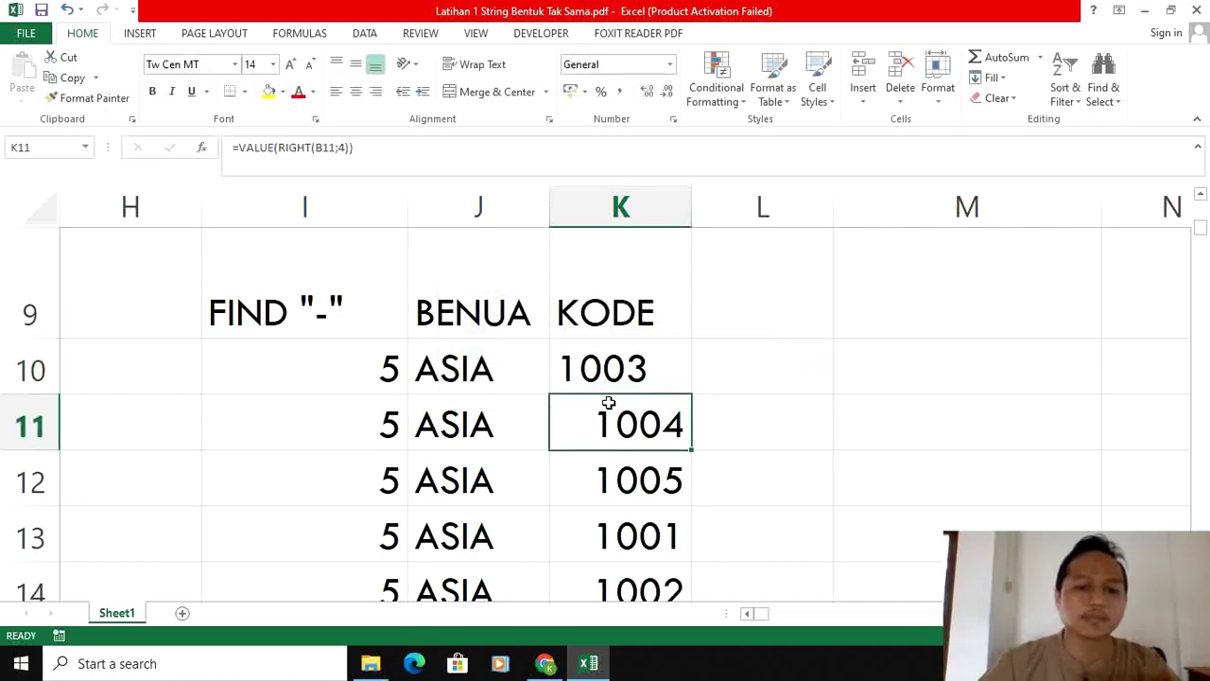
Compare the KODE cell K10 without VALUE against the VLOOKUP result in D10 that depends on it.
{"action": "left_click", "coordinate": [598, 375]}
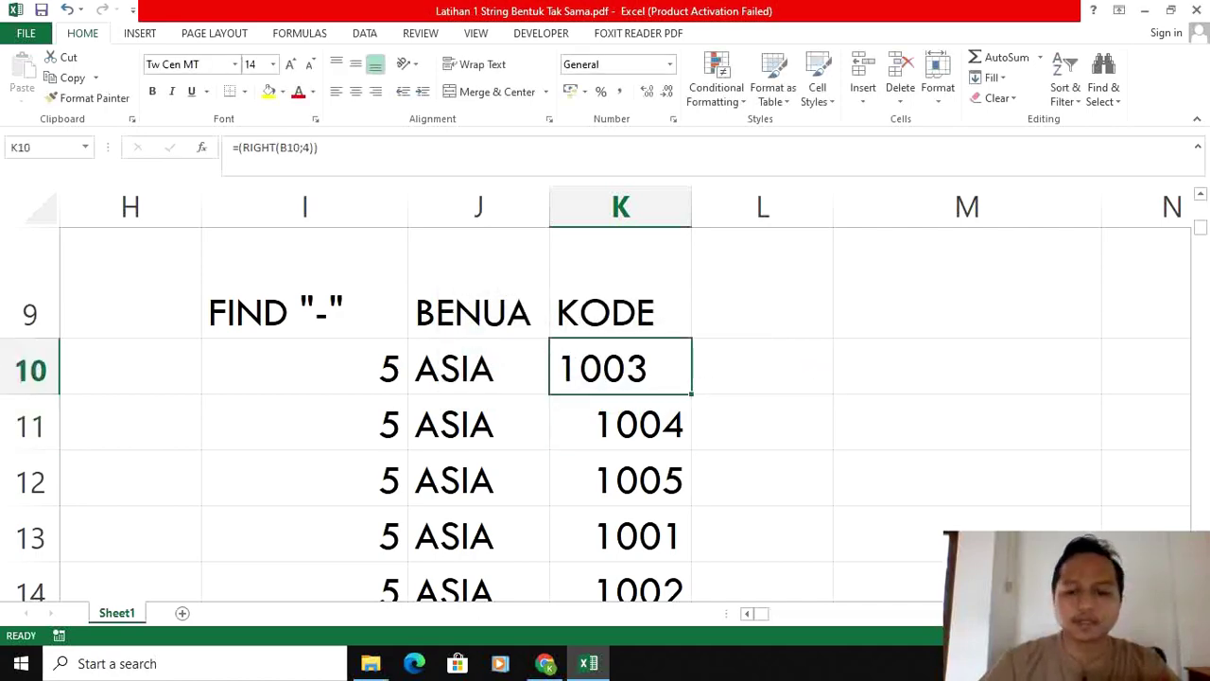
{"action": "left_click", "coordinate": [749, 613]}
{"action": "left_click", "coordinate": [749, 613]}
{"action": "left_click", "coordinate": [749, 613]}
{"action": "left_click", "coordinate": [748, 613]}
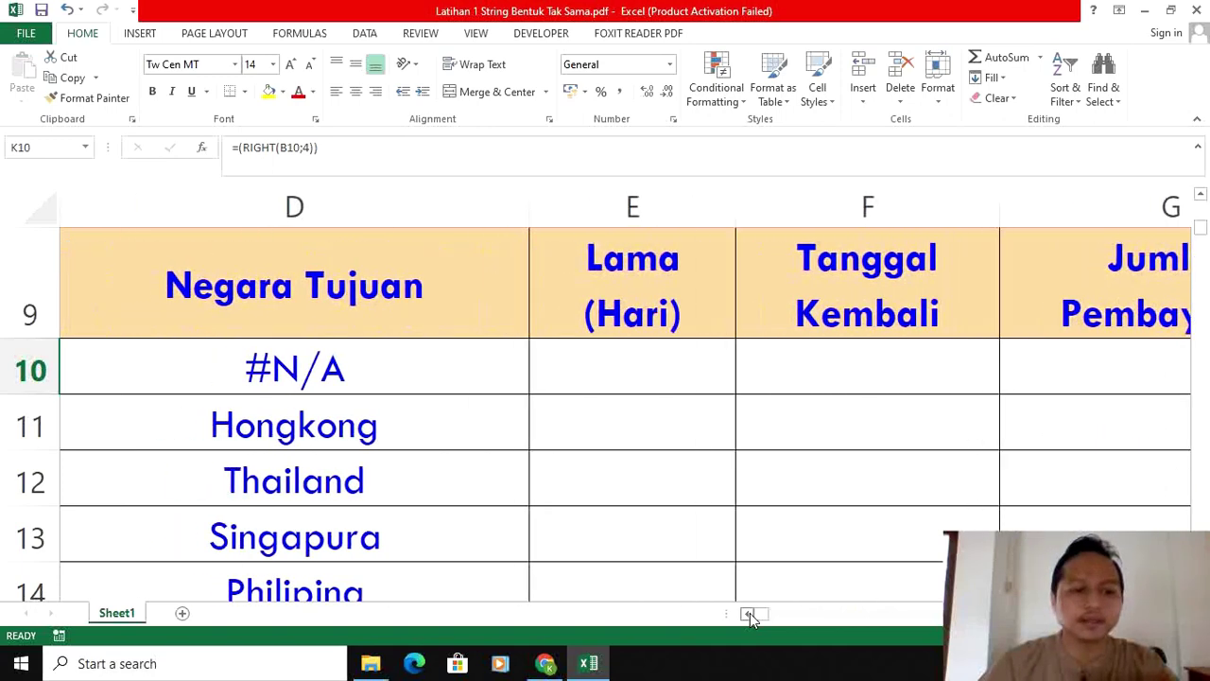
{"action": "left_click", "coordinate": [483, 370]}
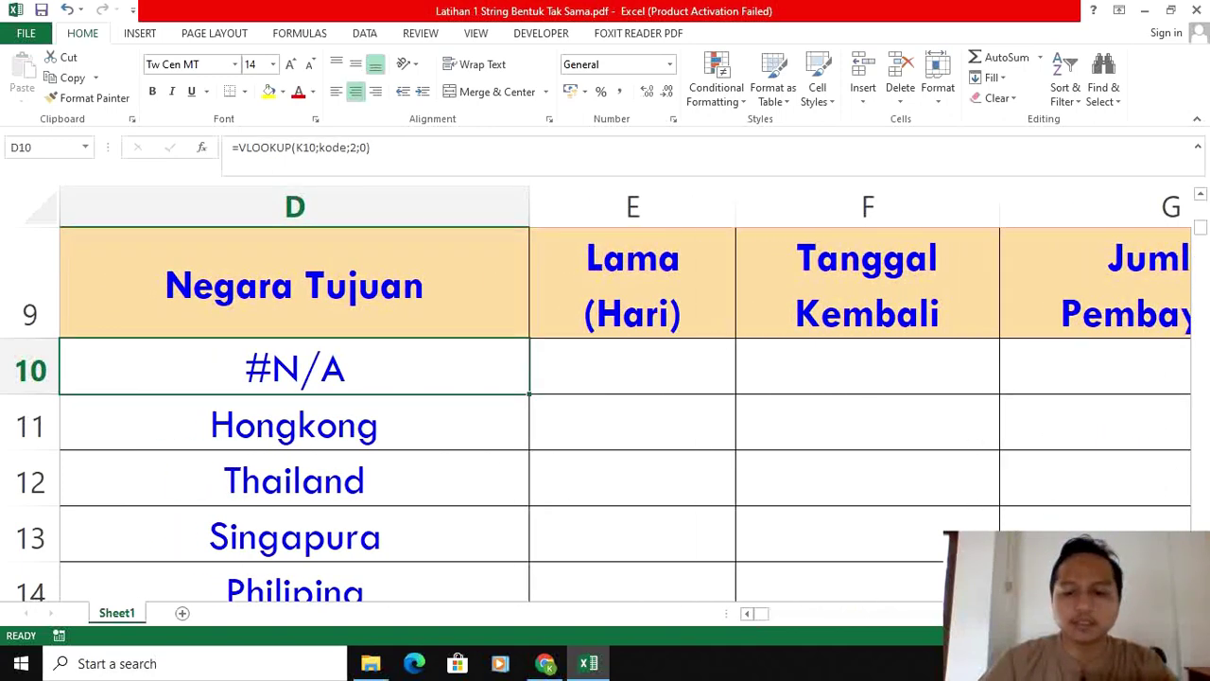
{"action": "scroll", "coordinate": [624, 397], "scroll_direction": "right", "scroll_amount": 3}
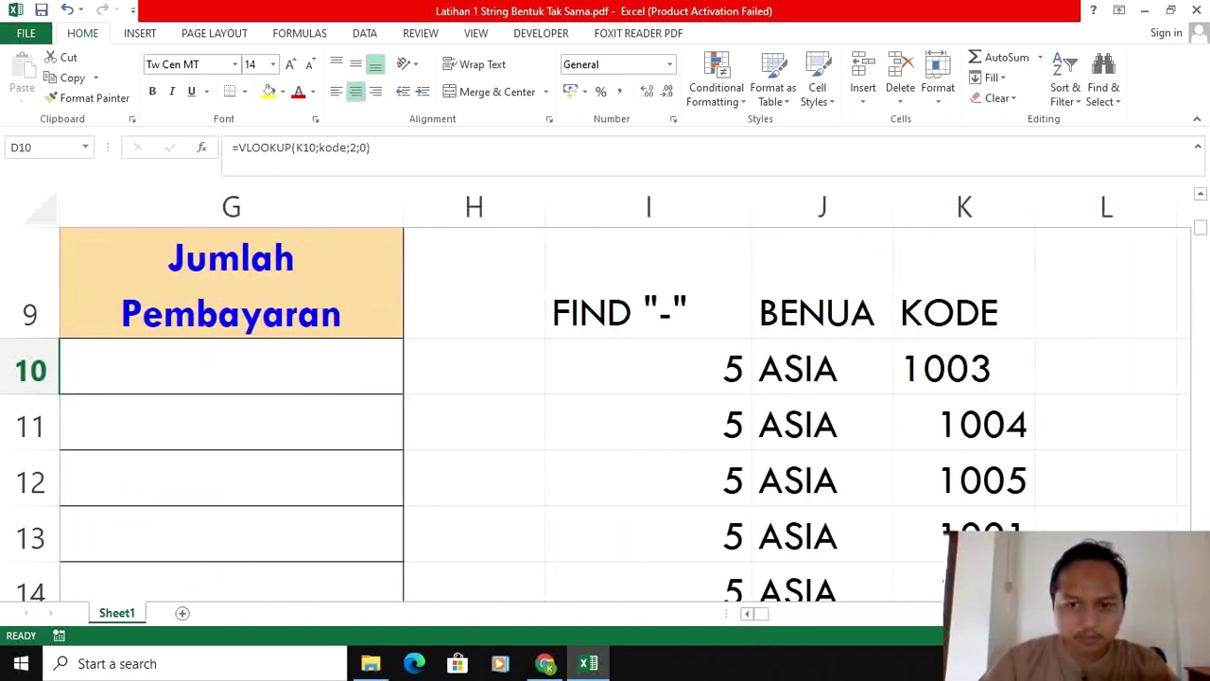
Restore the VALUE function in the KODE formula in K10 so it reads =VALUE(RIGHT(B10;4)).
{"action": "left_click", "coordinate": [958, 366]}
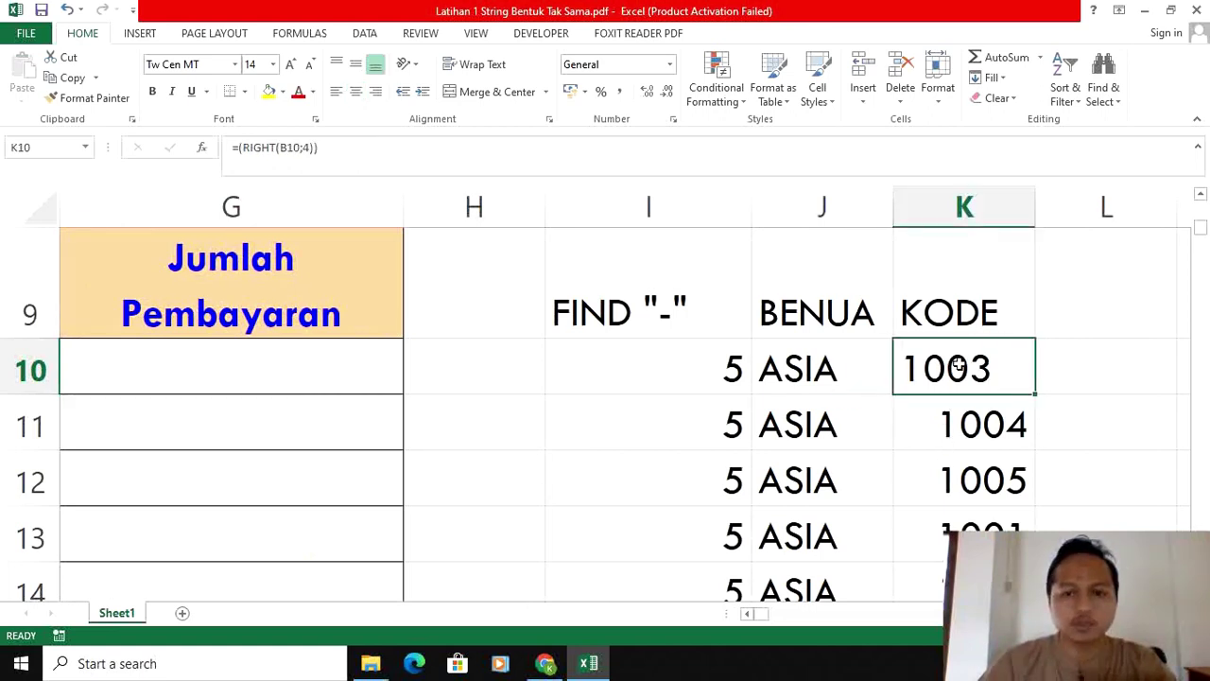
{"action": "left_click", "coordinate": [979, 422]}
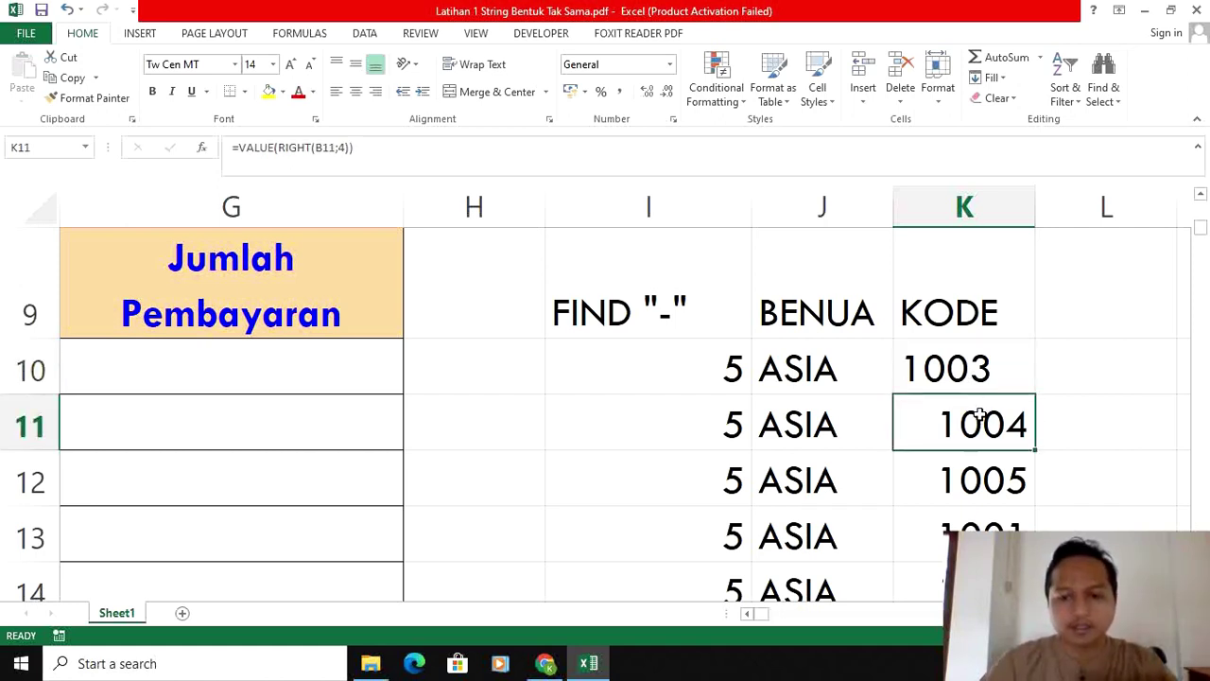
{"action": "left_click", "coordinate": [977, 369]}
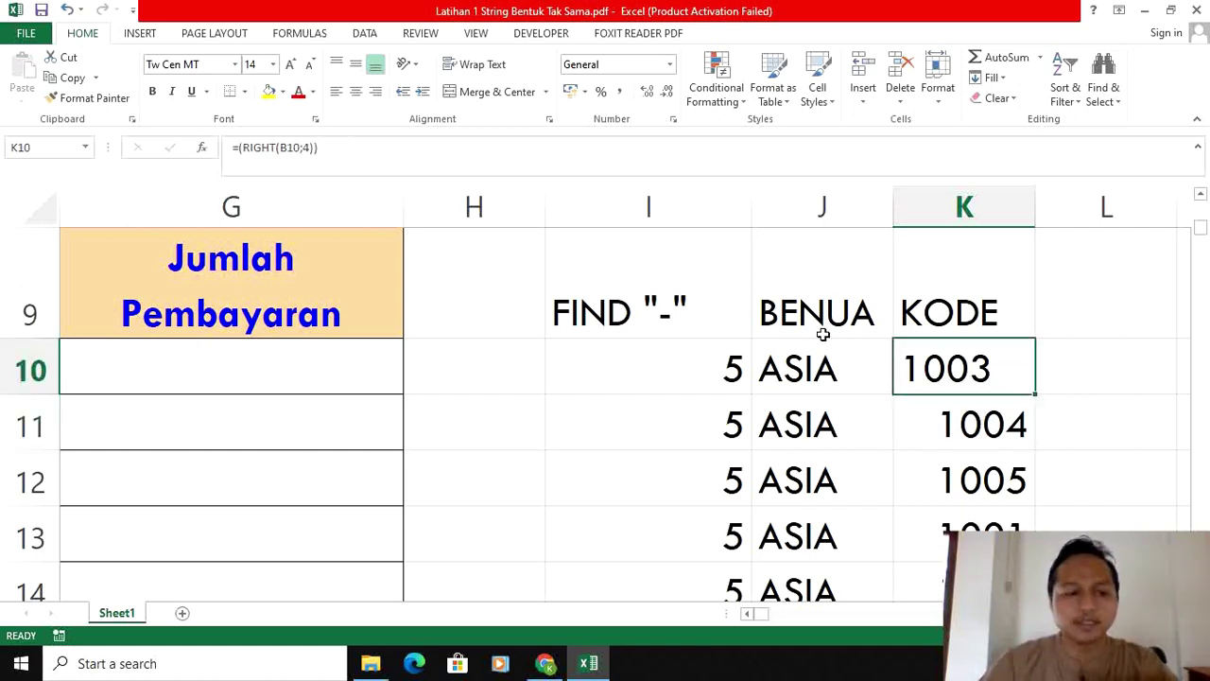
{"action": "key", "text": "F2"}
{"action": "left_click", "coordinate": [930, 374]}
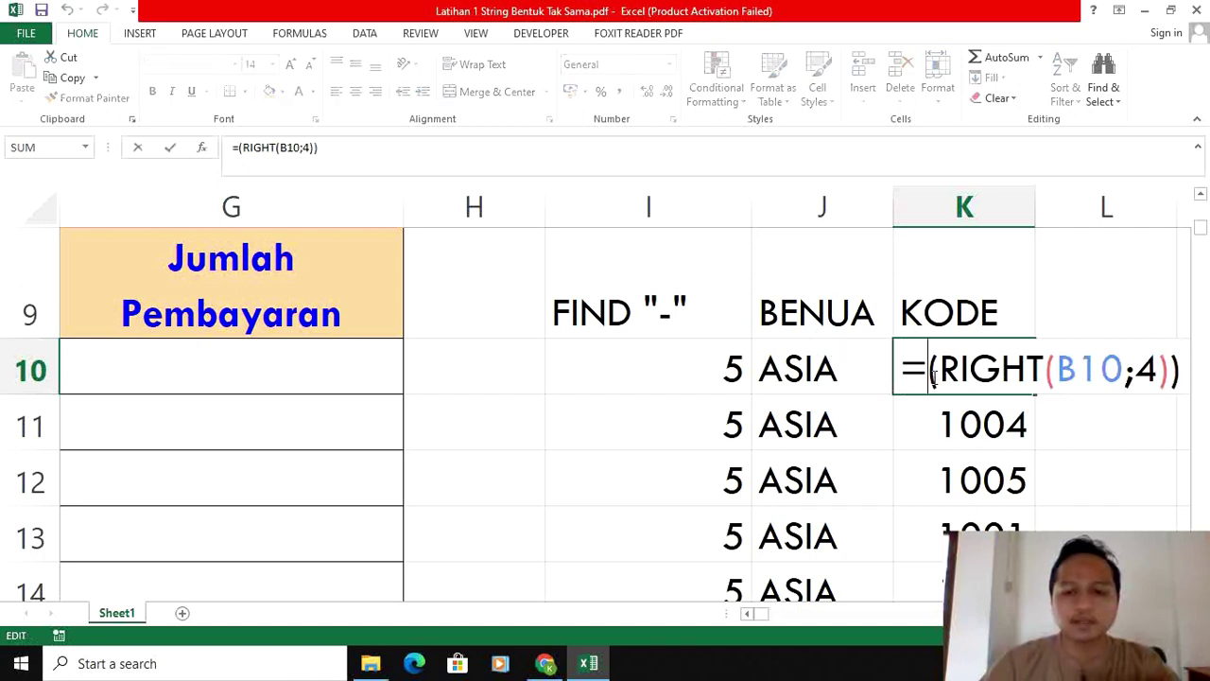
{"action": "type", "text": "VALUE"}
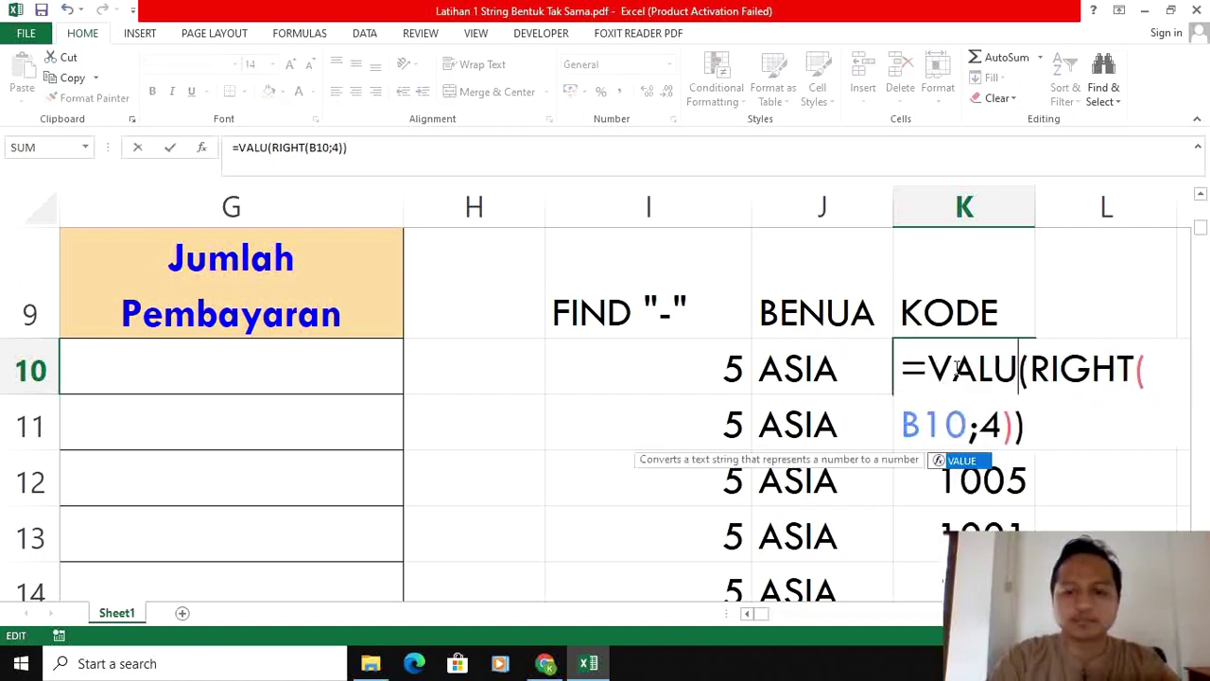
{"action": "left_click", "coordinate": [1040, 426]}
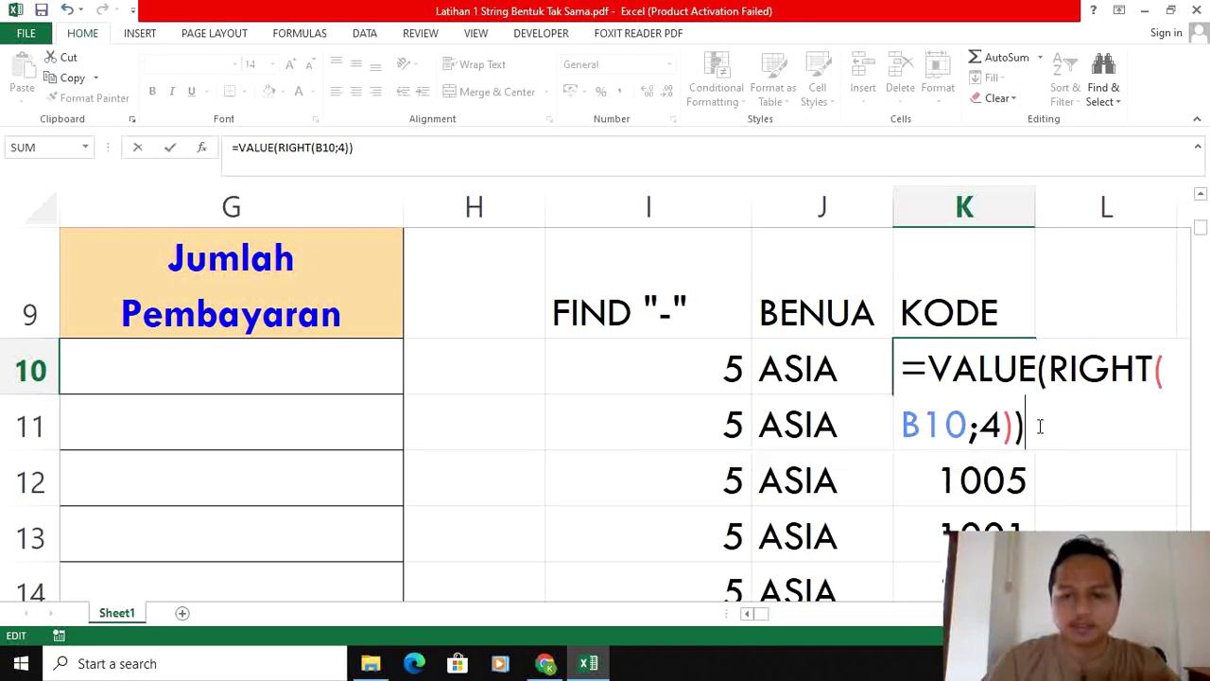
{"action": "type", "text": ")"}
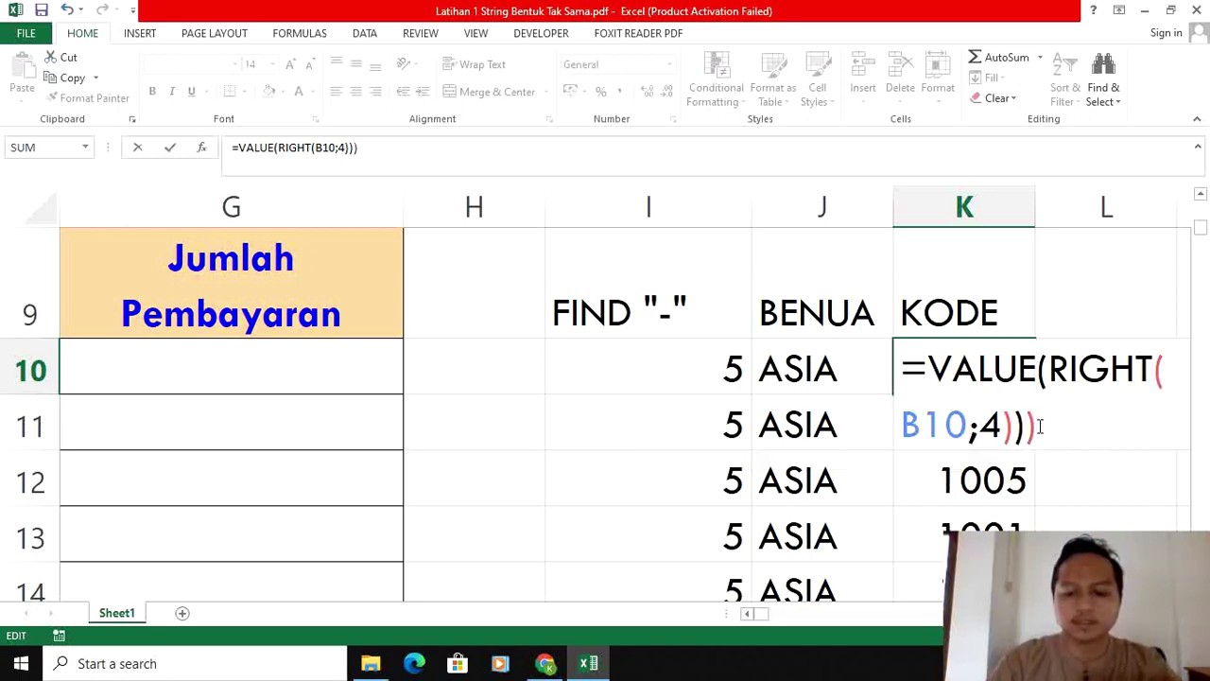
{"action": "key", "text": "BackSpace"}
{"action": "key", "text": "Return"}
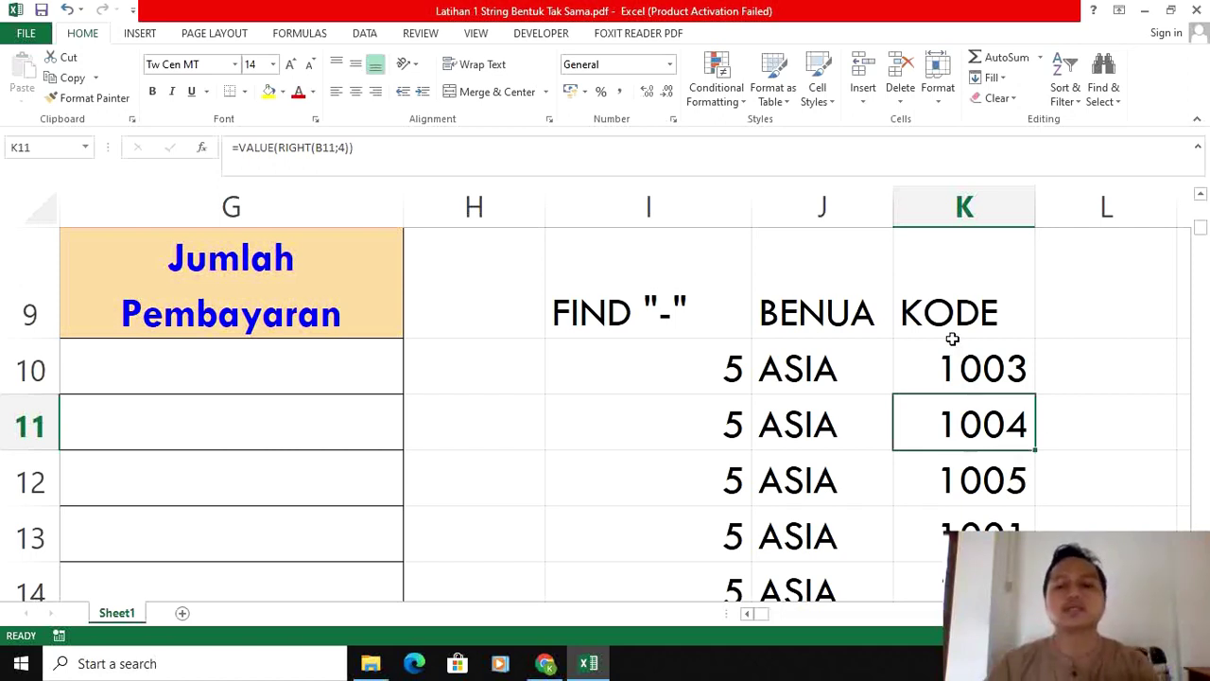
Append the & operator and an opening quotation mark to the VLOOKUP formula in the Negara Tujuan cell D10.
{"action": "left_click", "coordinate": [749, 612]}
{"action": "left_click", "coordinate": [749, 612]}
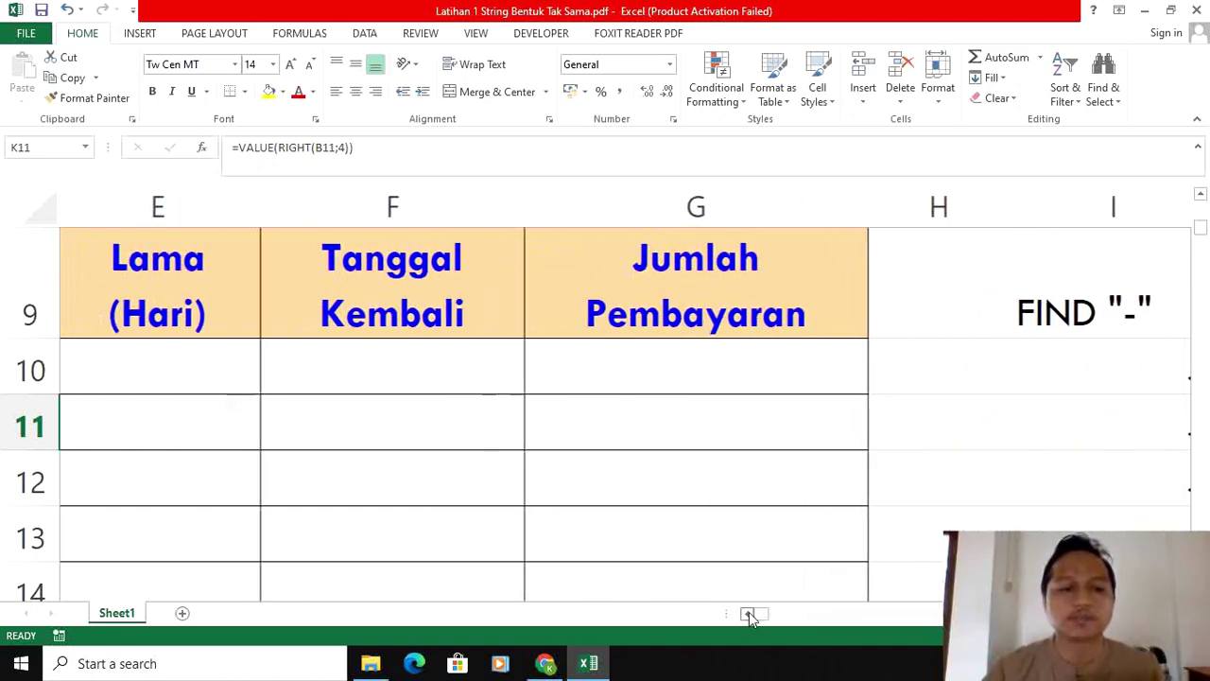
{"action": "left_click", "coordinate": [749, 611]}
{"action": "left_click", "coordinate": [749, 611]}
{"action": "left_click", "coordinate": [599, 369]}
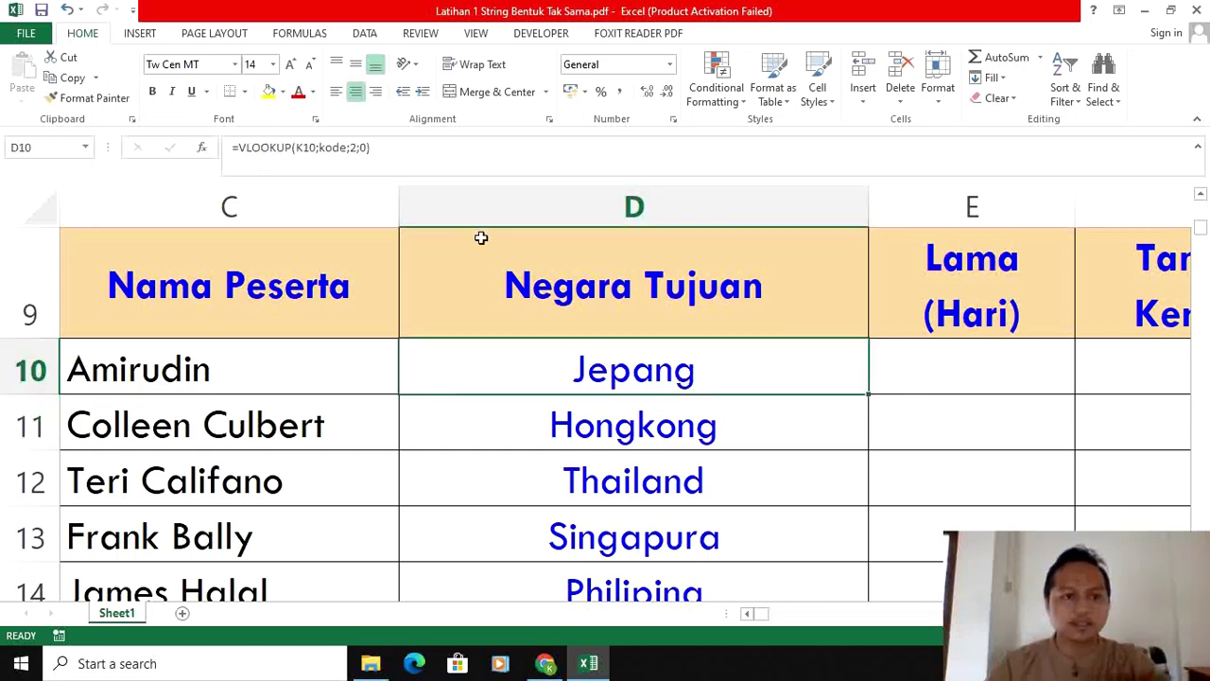
{"action": "key", "text": "F2"}
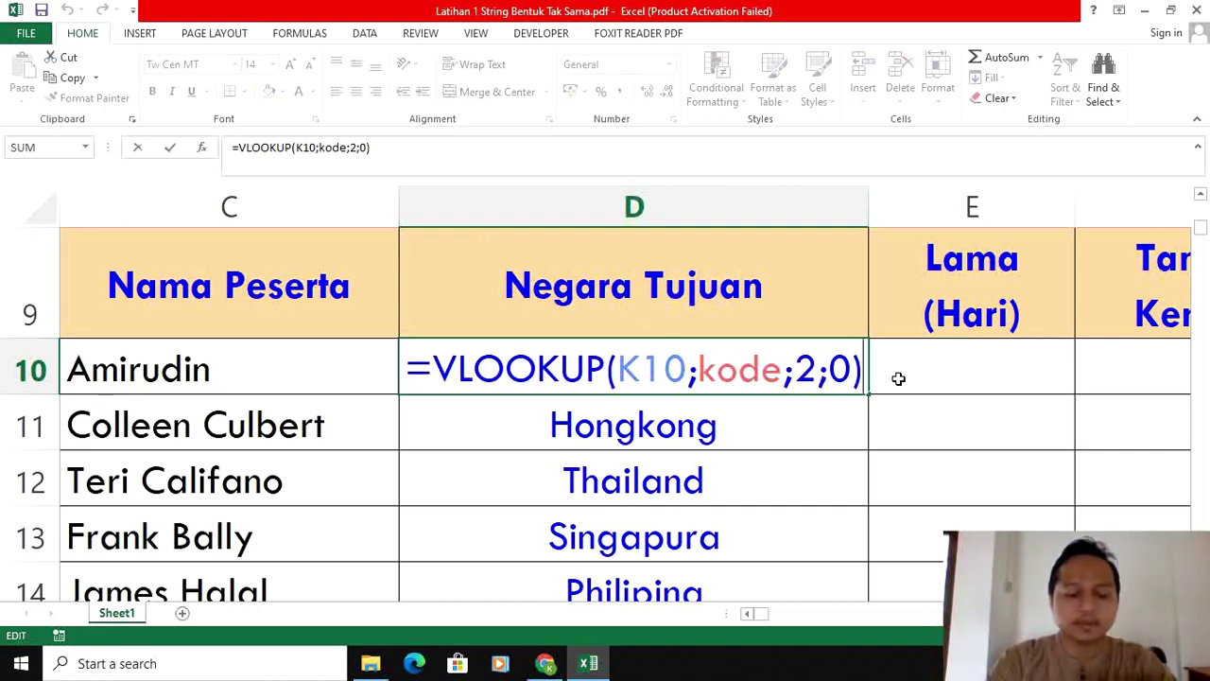
{"action": "type", "text": "&"}
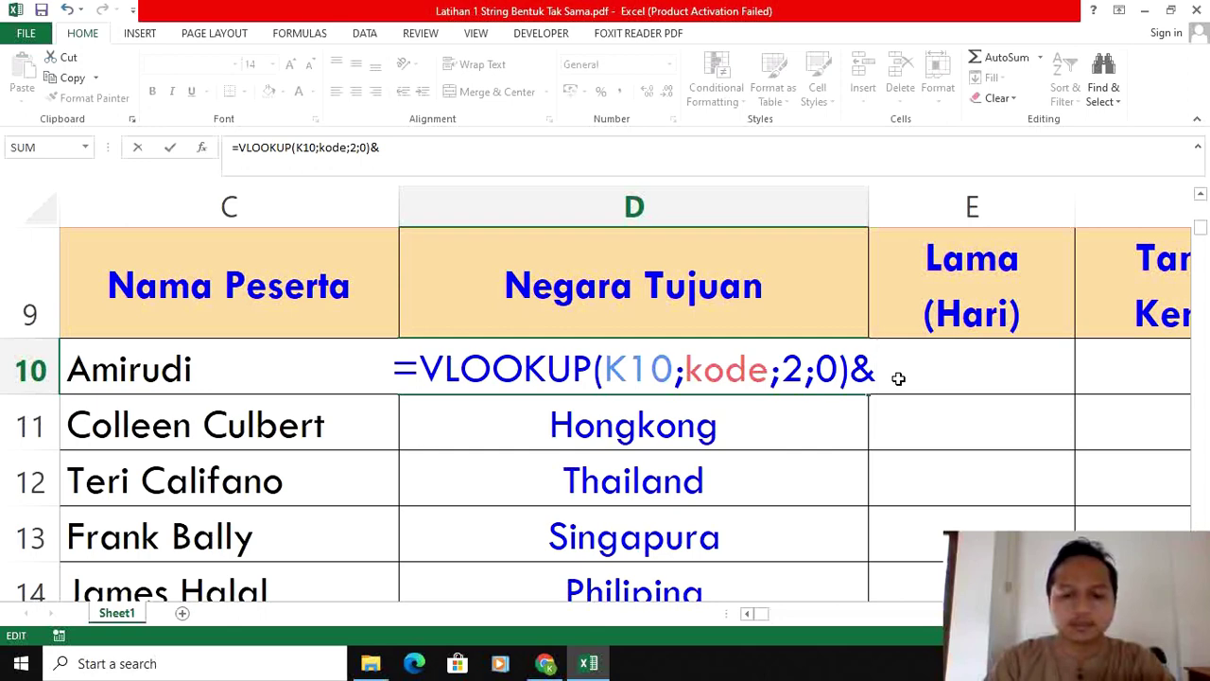
{"action": "type", "text": "\""}
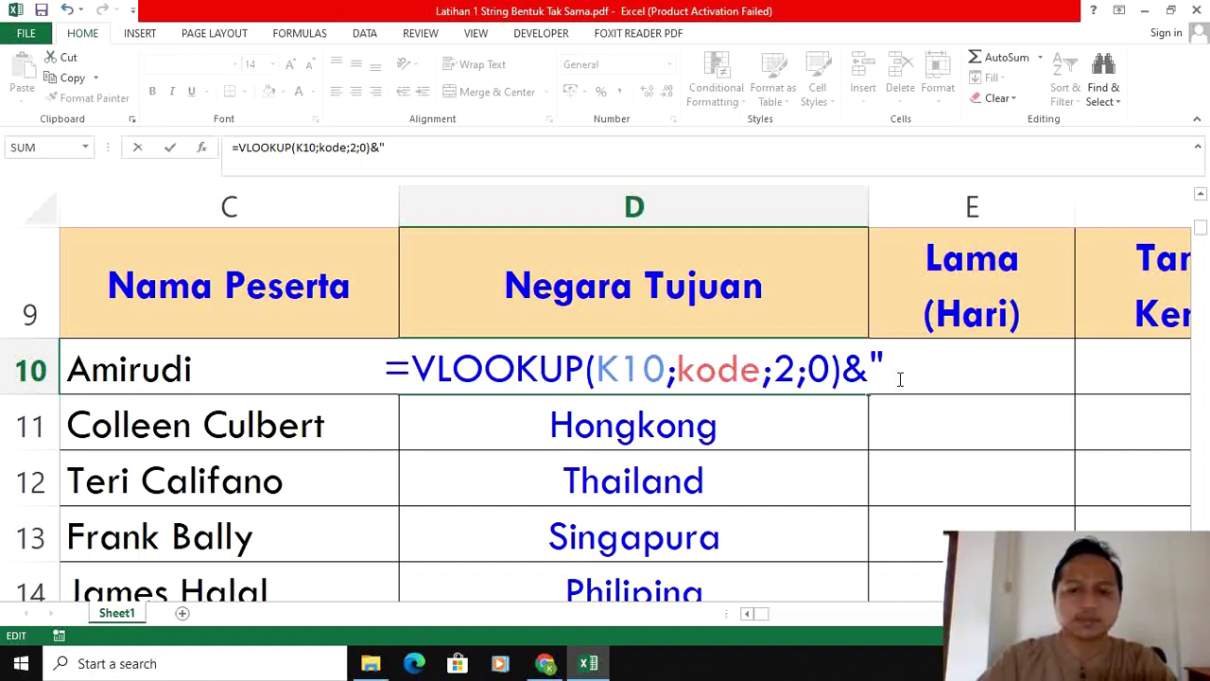
Add a reference to the BENUA cell J10 at the end of the D10 formula.
{"action": "left_click", "coordinate": [1182, 613]}
{"action": "left_click", "coordinate": [1183, 614]}
{"action": "left_click", "coordinate": [1182, 613]}
{"action": "left_click", "coordinate": [1182, 613]}
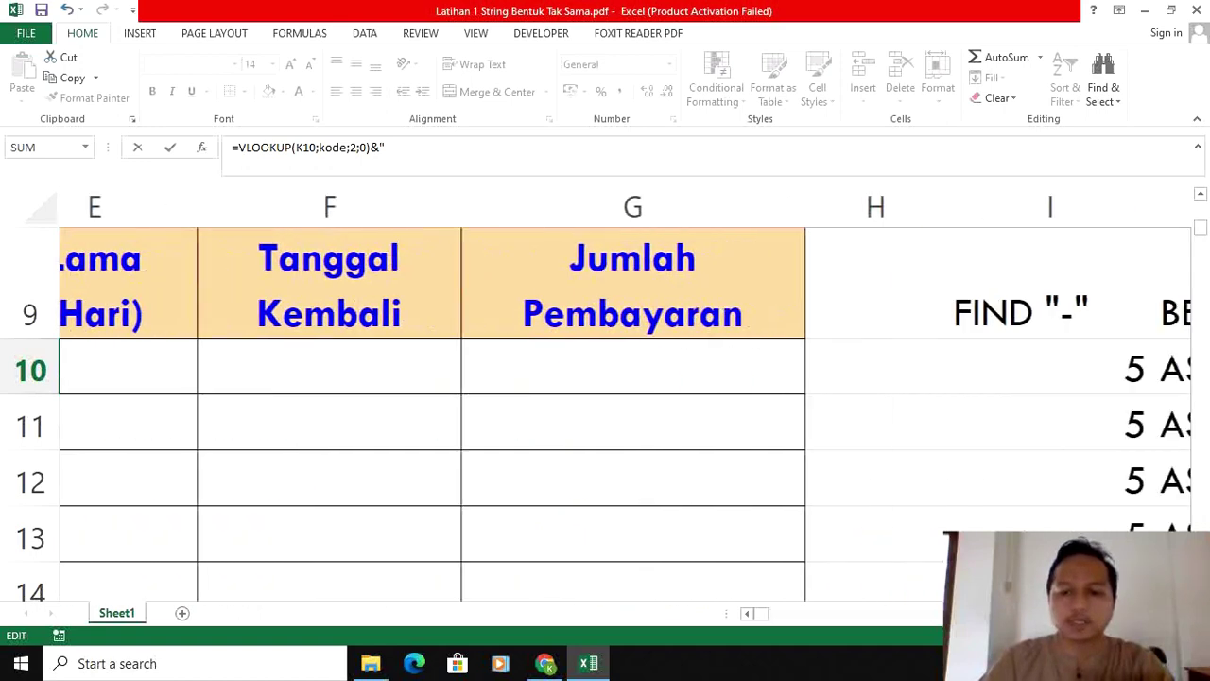
{"action": "left_click", "coordinate": [1183, 614]}
{"action": "left_click", "coordinate": [802, 374]}
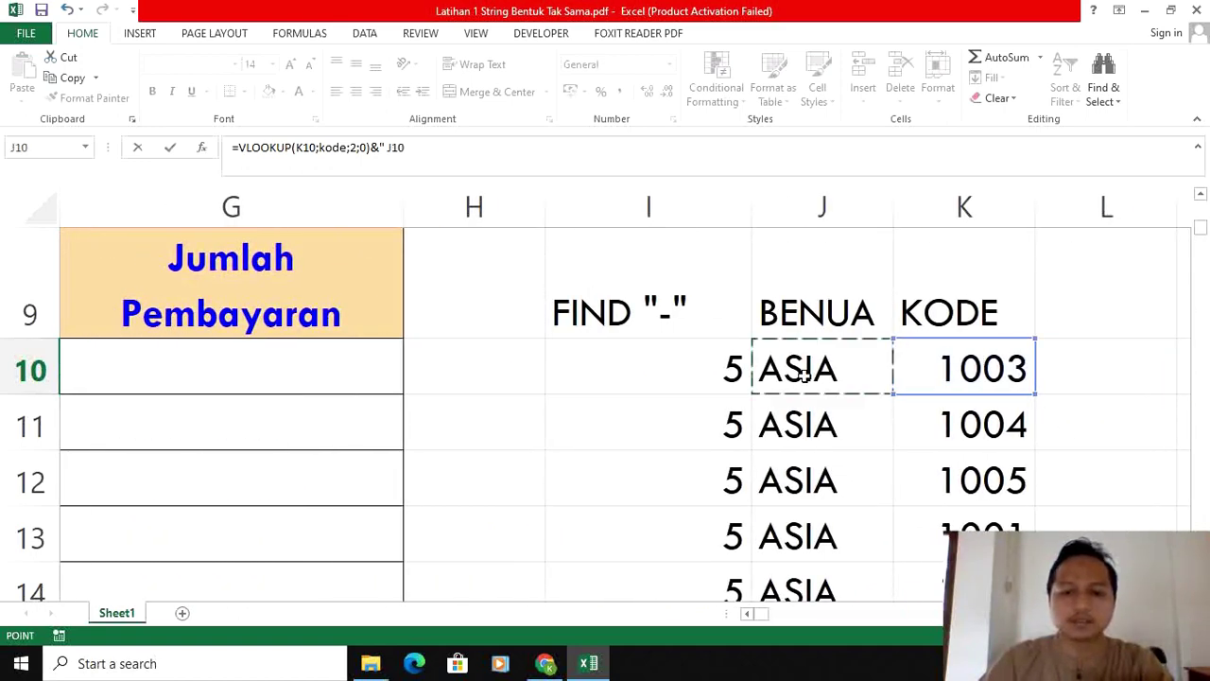
Insert a comma-and-space separator before J10, completing the D10 formula as =VLOOKUP(K10;kode;2;0)&", "&J10.
{"action": "left_click", "coordinate": [749, 614]}
{"action": "left_click", "coordinate": [748, 614]}
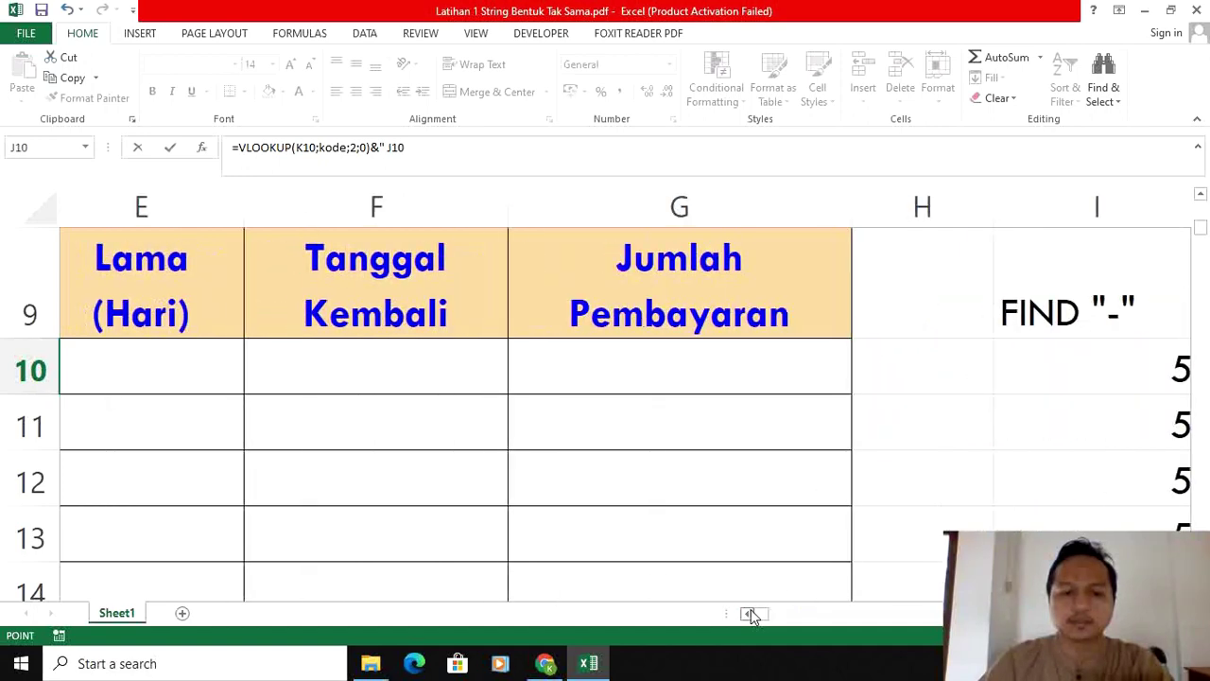
{"action": "left_click", "coordinate": [748, 614]}
{"action": "left_click", "coordinate": [749, 614]}
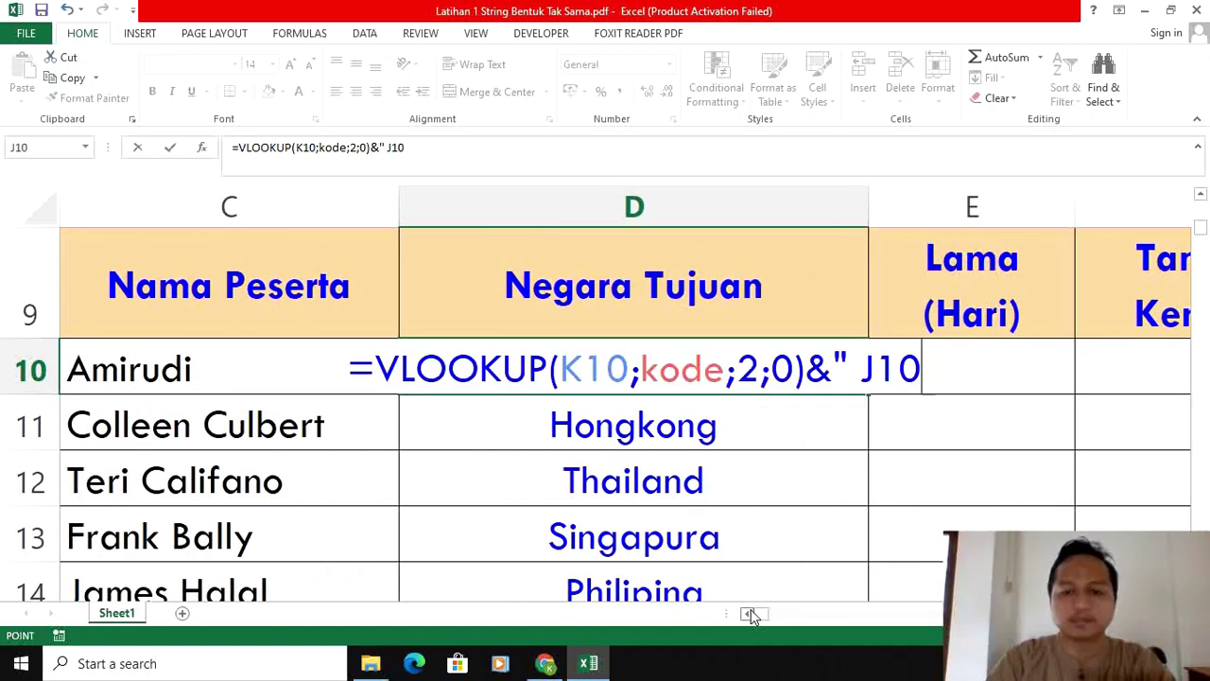
{"action": "type", "text": "+"}
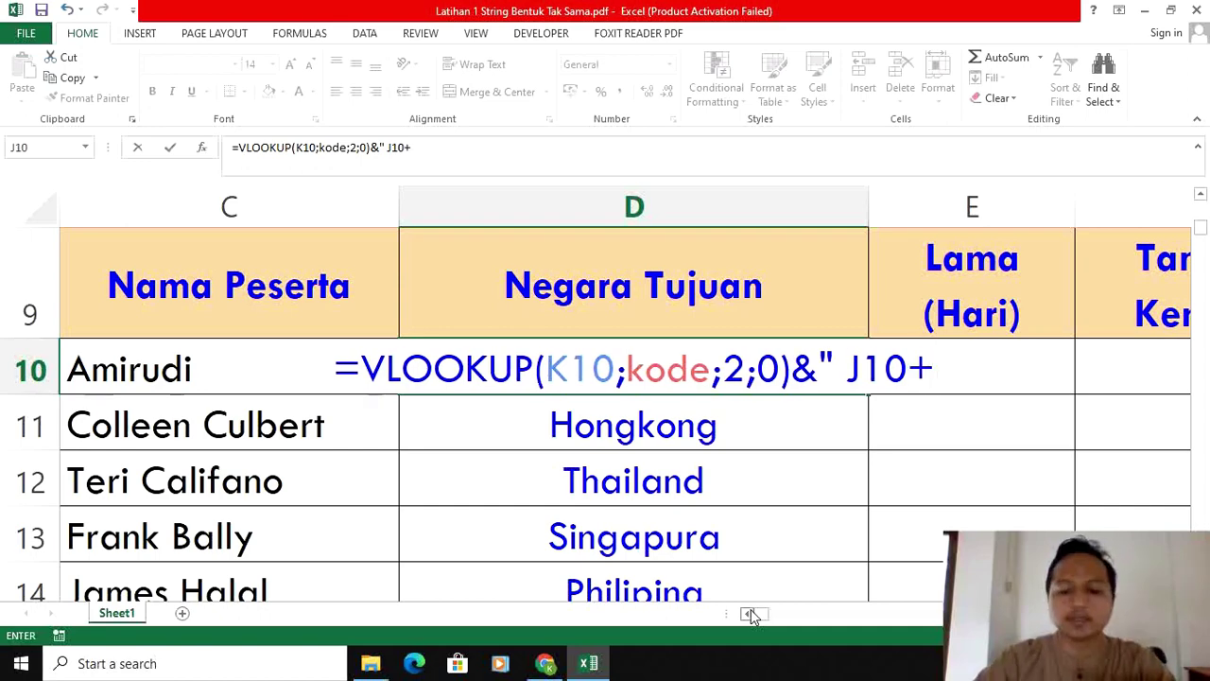
{"action": "key", "text": "BackSpace"}
{"action": "left_click", "coordinate": [861, 368]}
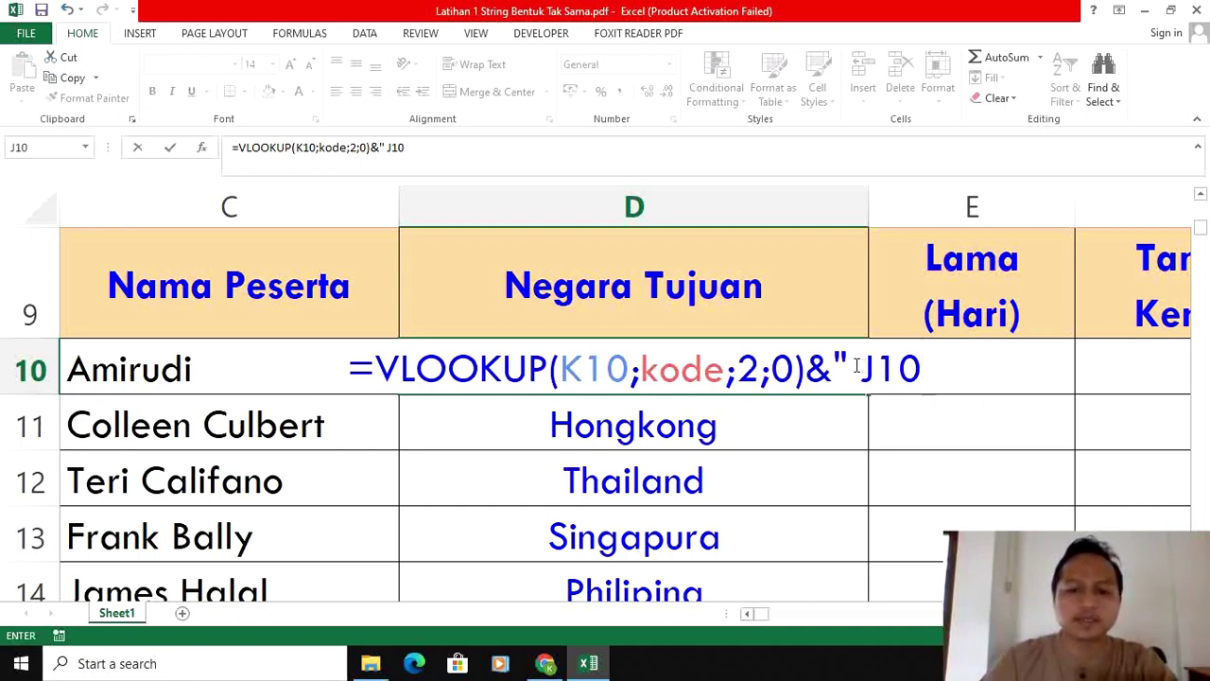
{"action": "key", "text": "BackSpace"}
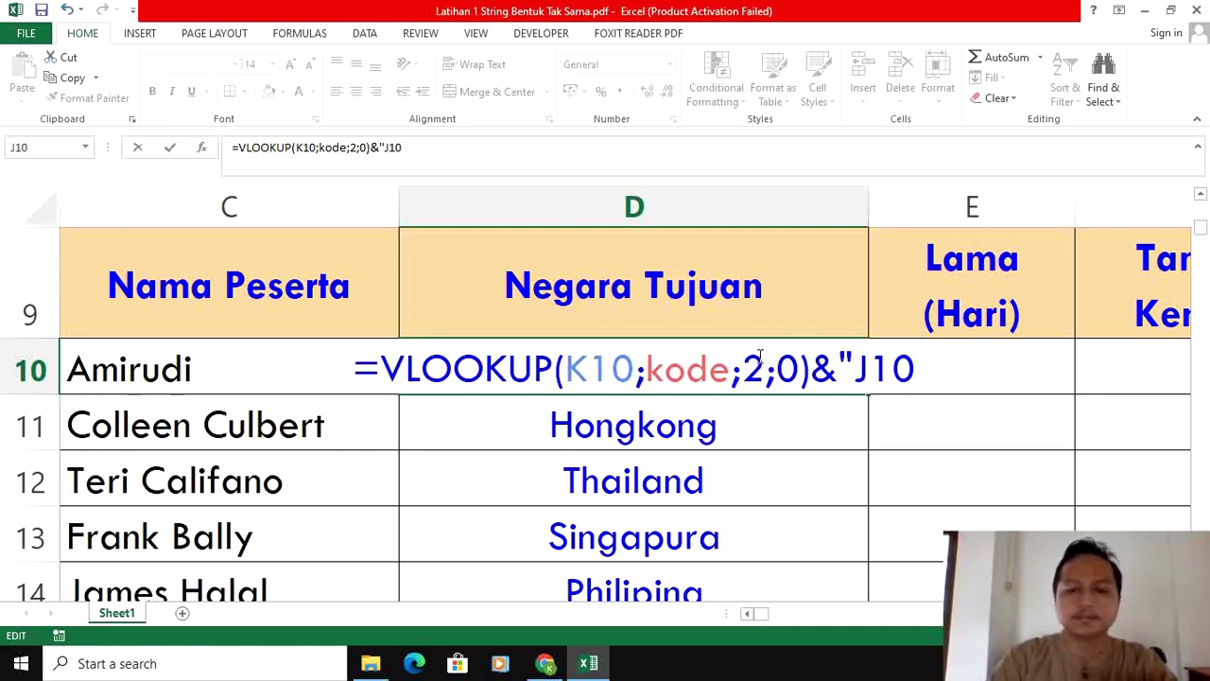
{"action": "type", "text": ","}
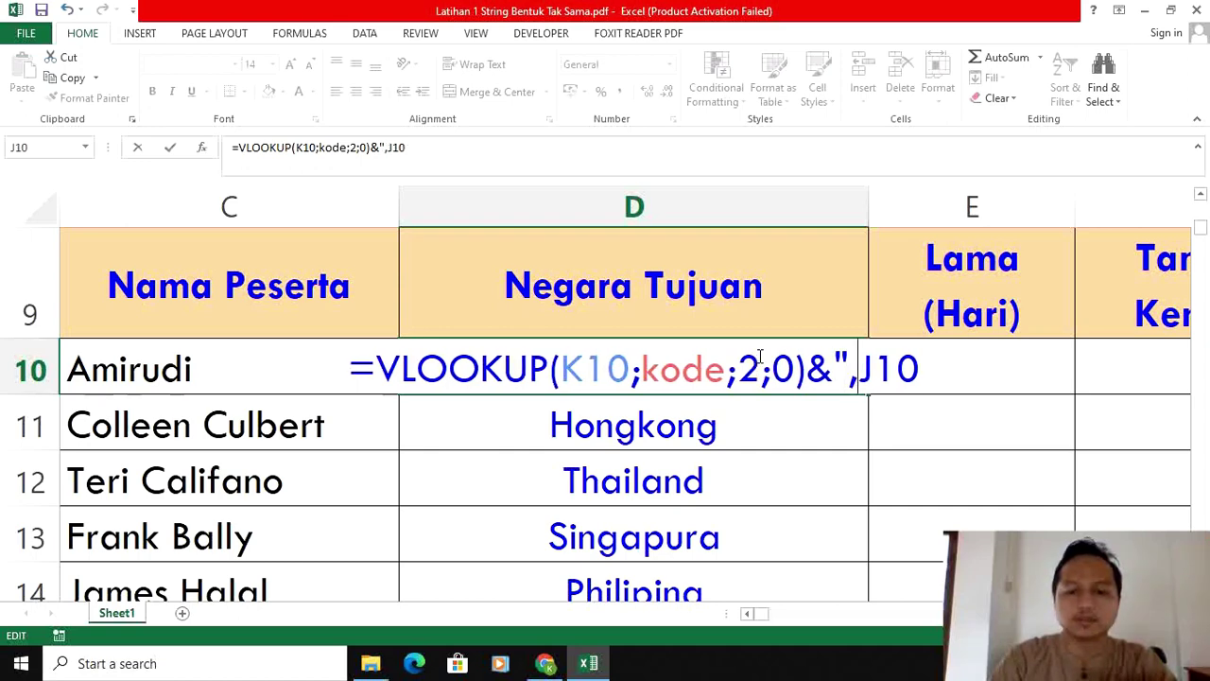
{"action": "type", "text": " \""}
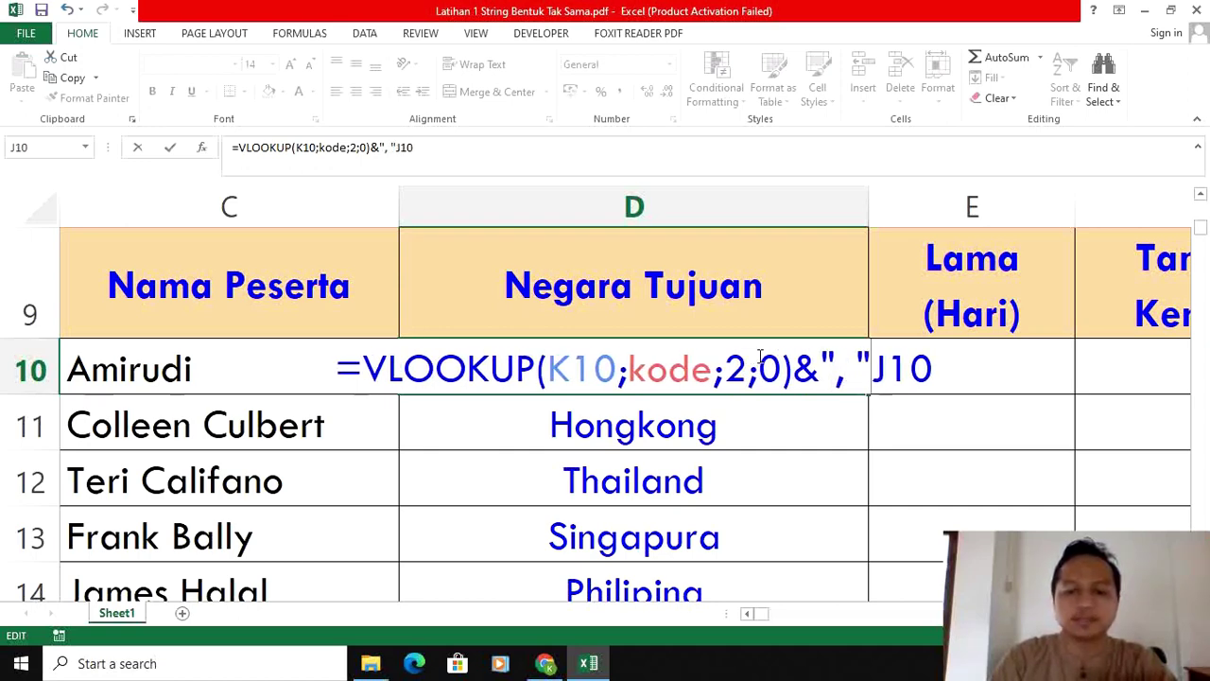
{"action": "type", "text": "&"}
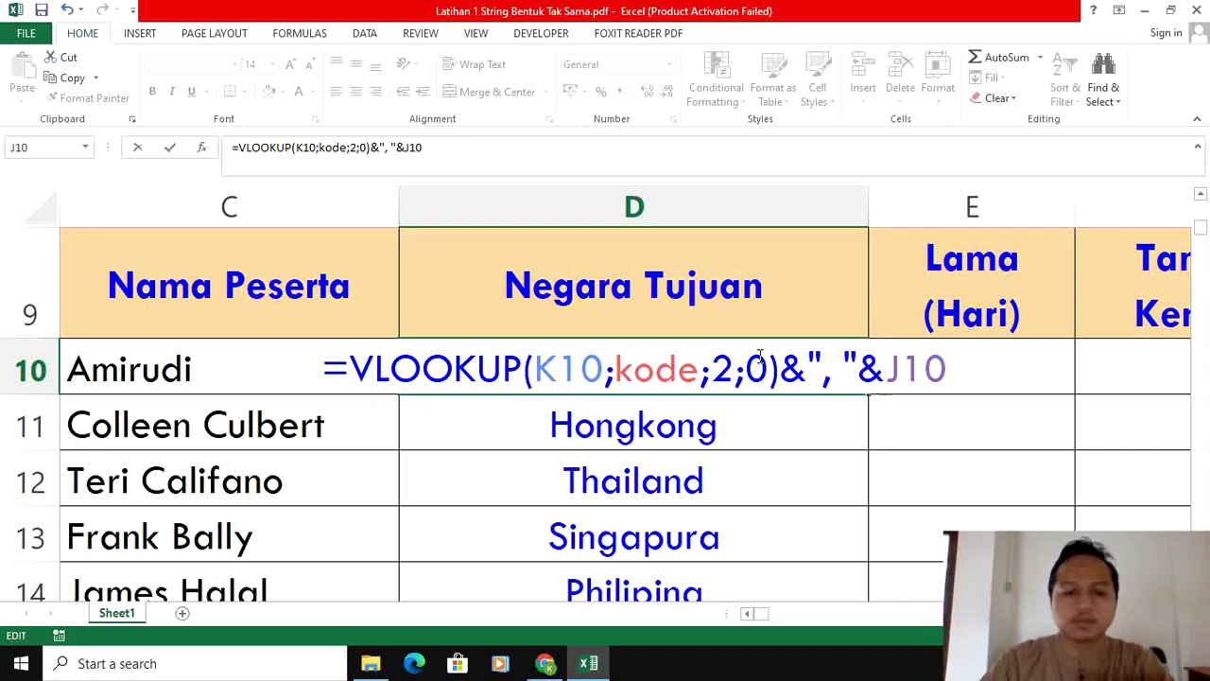
{"action": "key", "text": "Return"}
Change the separator text in the D10 formula to " di " and fill the formula down through D19.
{"action": "left_click", "coordinate": [669, 367]}
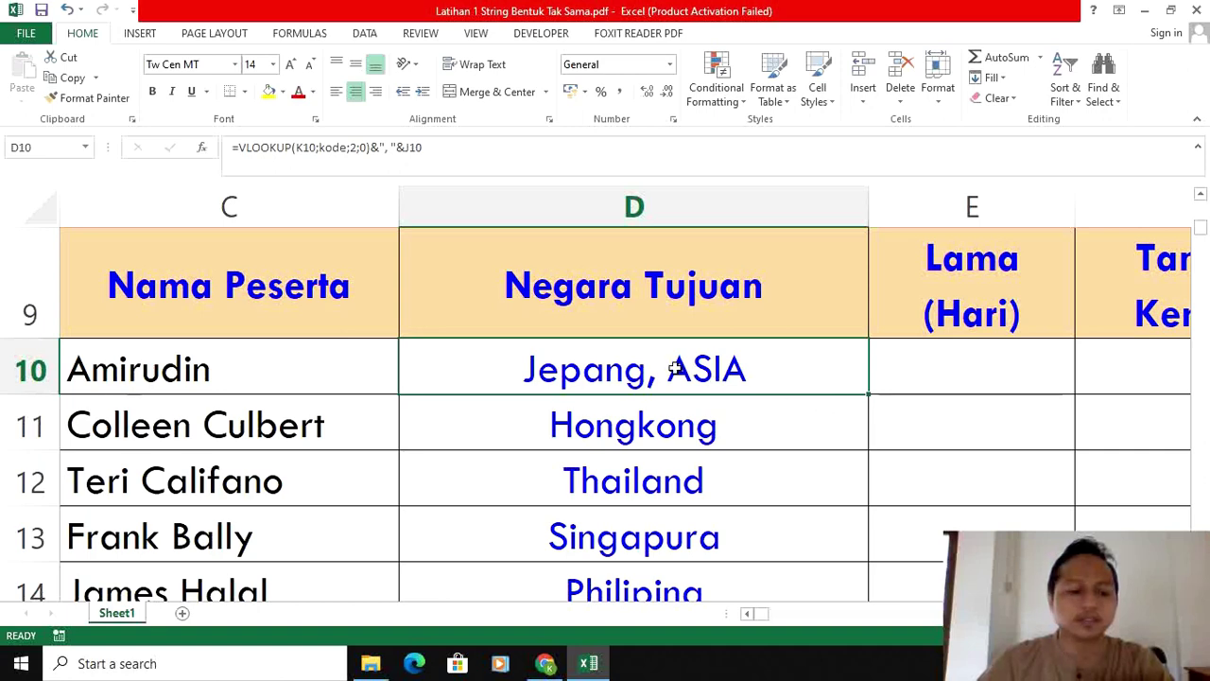
{"action": "double_click", "coordinate": [671, 366]}
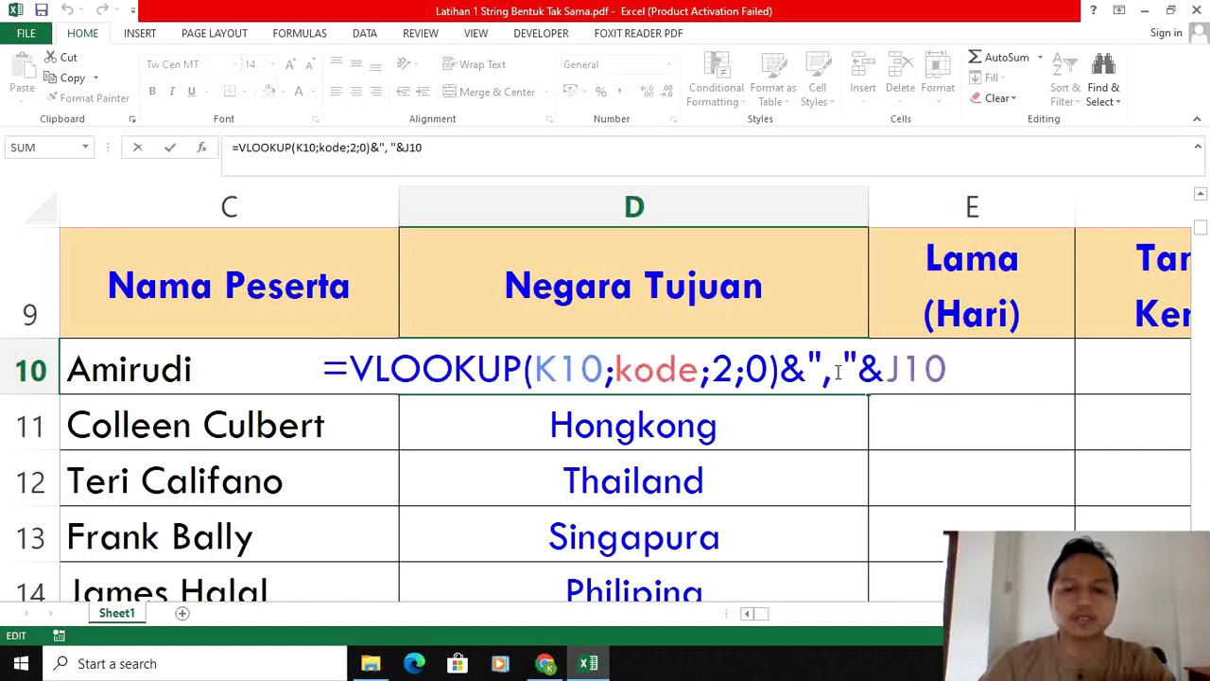
{"action": "key", "text": "BackSpace"}
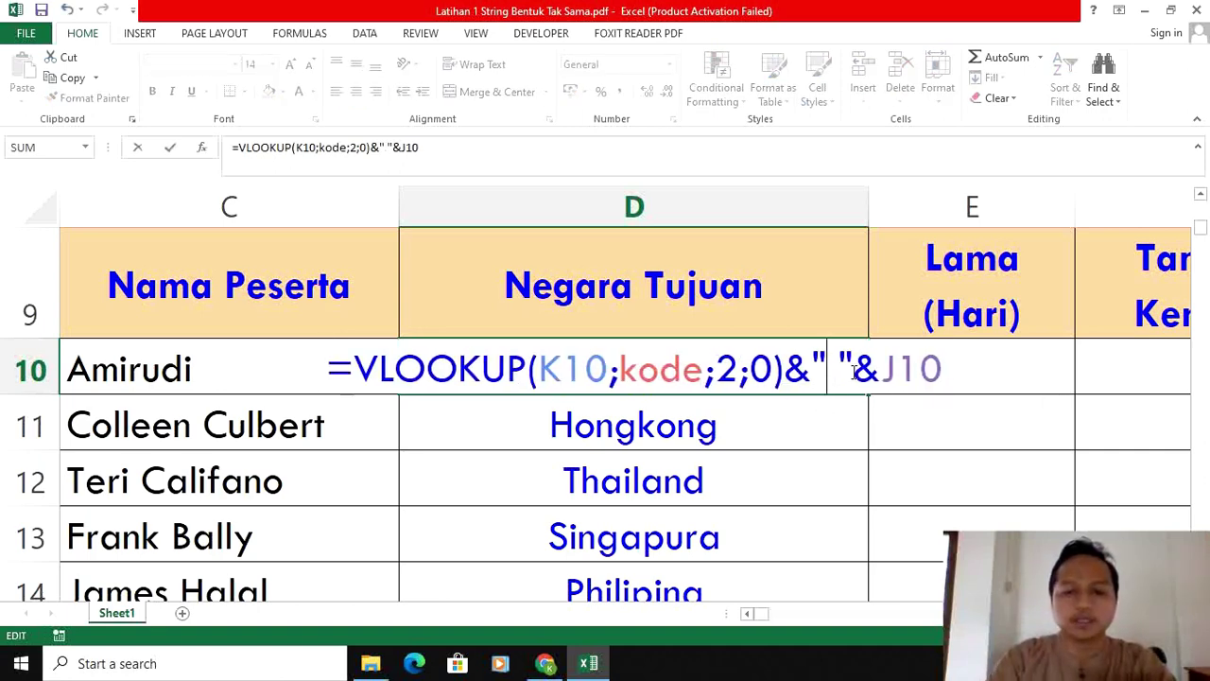
{"action": "type", "text": "di"}
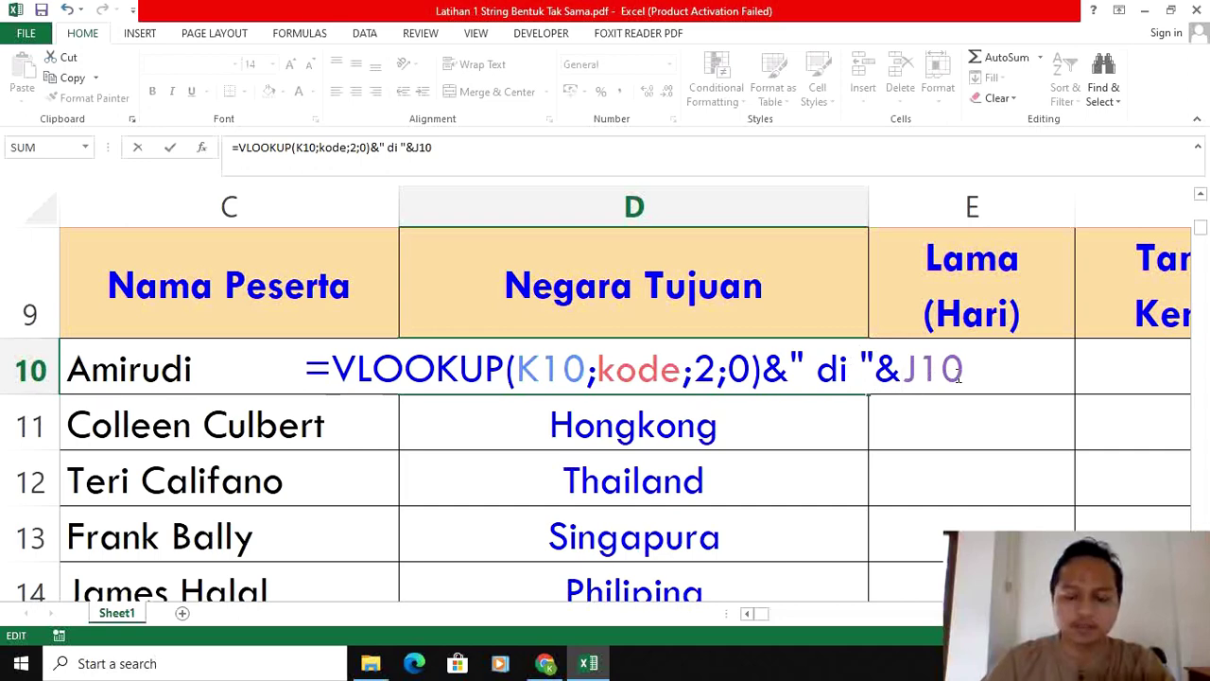
{"action": "key", "text": "Return"}
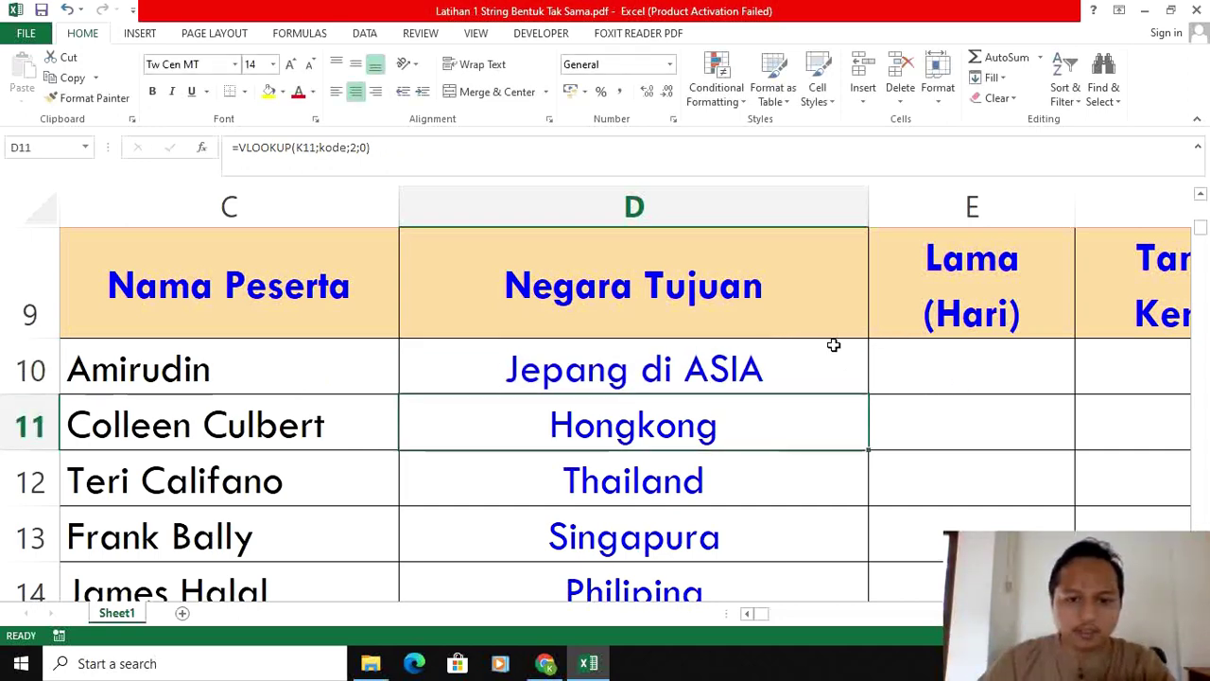
{"action": "left_click", "coordinate": [798, 365]}
{"action": "double_click", "coordinate": [869, 390]}
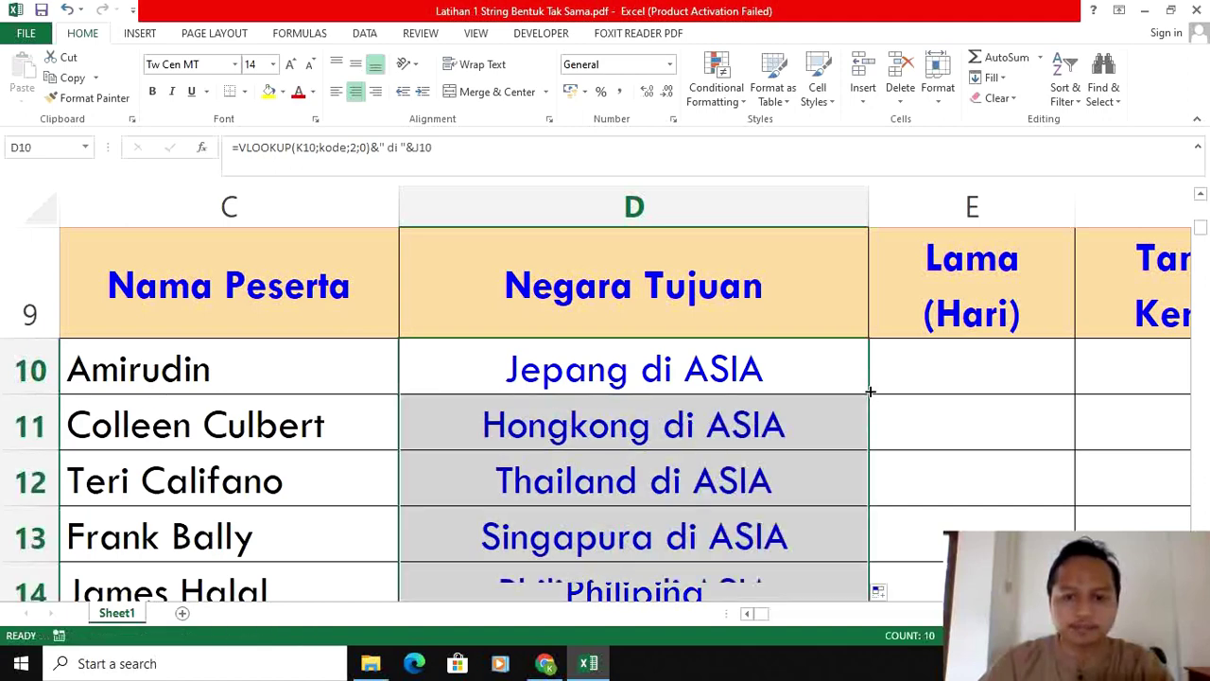
Examine the Kode dan Tarip Tour International table for the columns needed to fill Lama (Hari) in E10.
{"action": "left_click", "coordinate": [955, 373]}
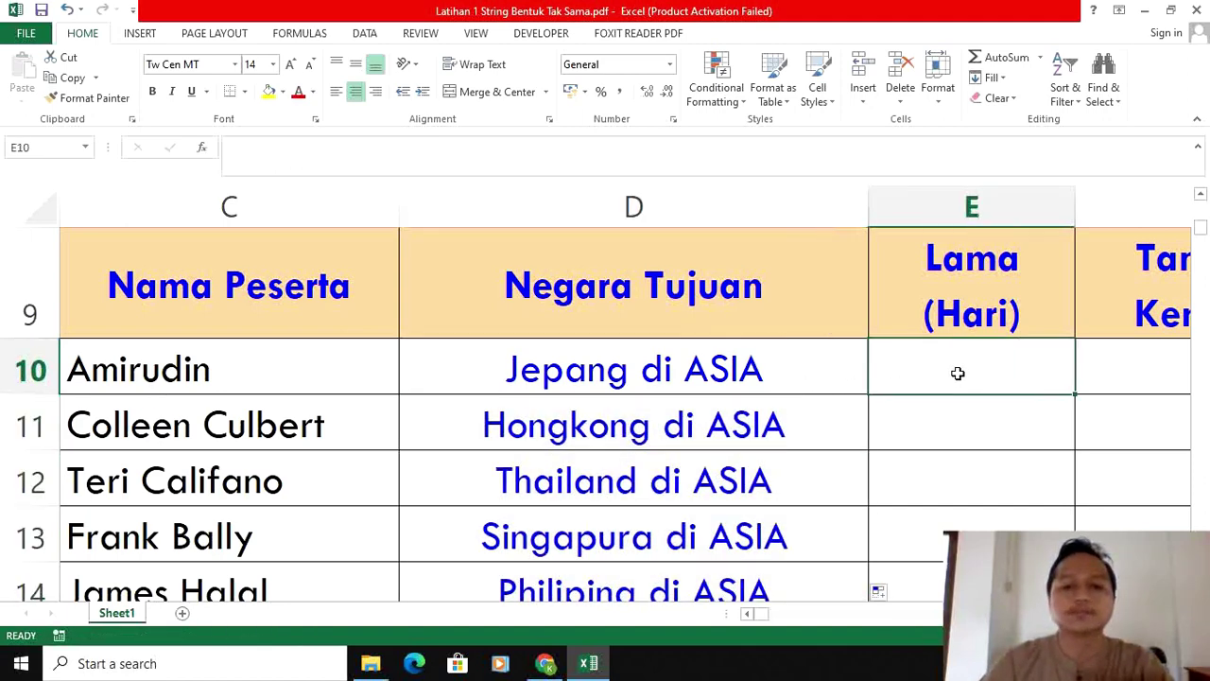
{"action": "scroll", "coordinate": [988, 378], "scroll_direction": "down", "scroll_amount": 6}
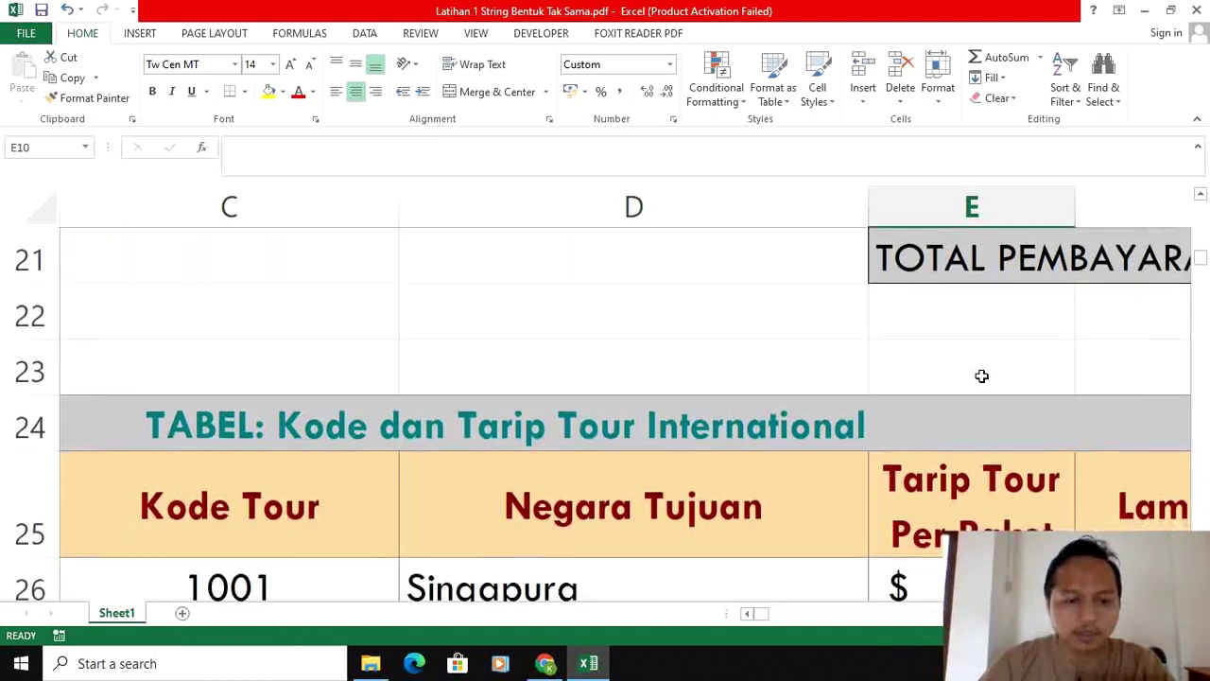
{"action": "scroll", "coordinate": [983, 375], "scroll_direction": "up", "scroll_amount": 1}
{"action": "scroll", "coordinate": [983, 375], "scroll_direction": "down", "scroll_amount": 1}
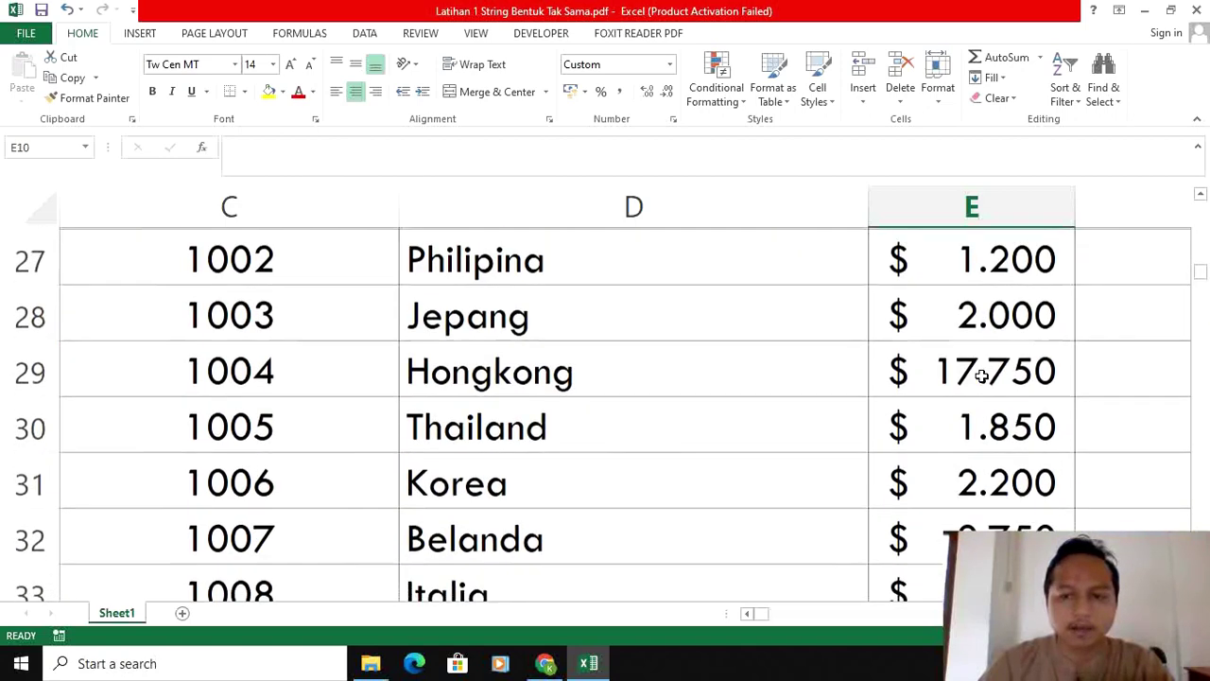
{"action": "scroll", "coordinate": [940, 378], "scroll_direction": "up", "scroll_amount": 1}
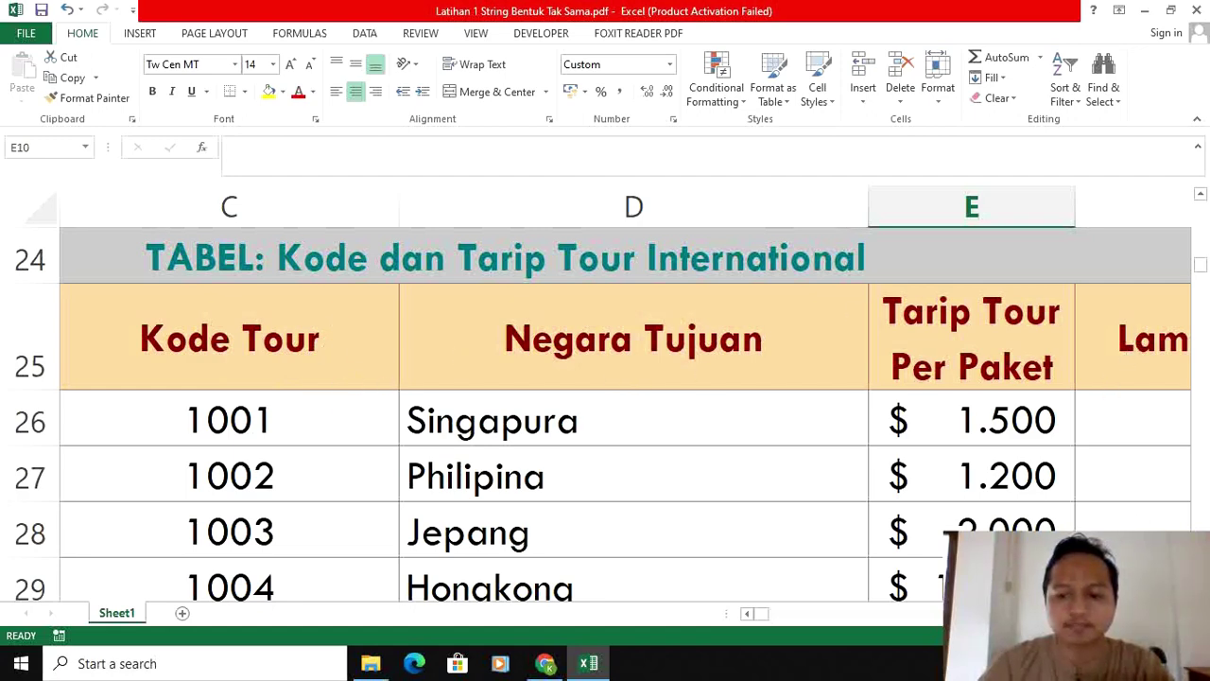
{"action": "scroll", "coordinate": [892, 381], "scroll_direction": "right", "scroll_amount": 2}
{"action": "scroll", "coordinate": [862, 370], "scroll_direction": "up", "scroll_amount": 2}
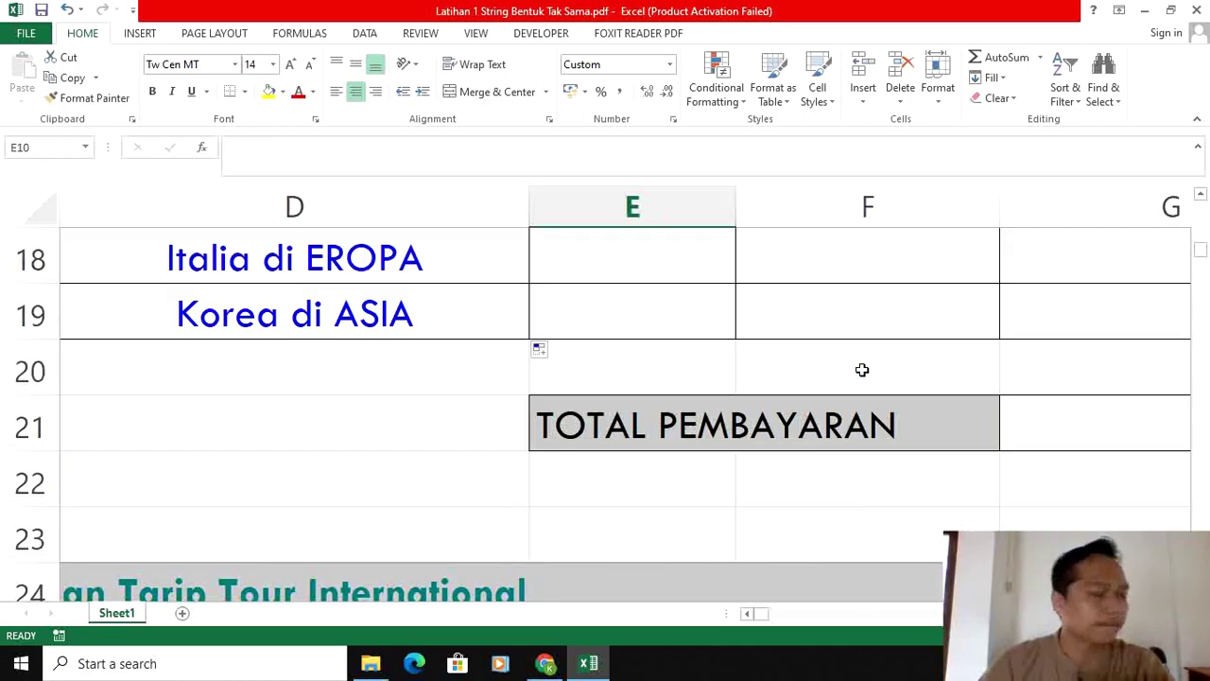
{"action": "scroll", "coordinate": [862, 370], "scroll_direction": "up", "scroll_amount": 3}
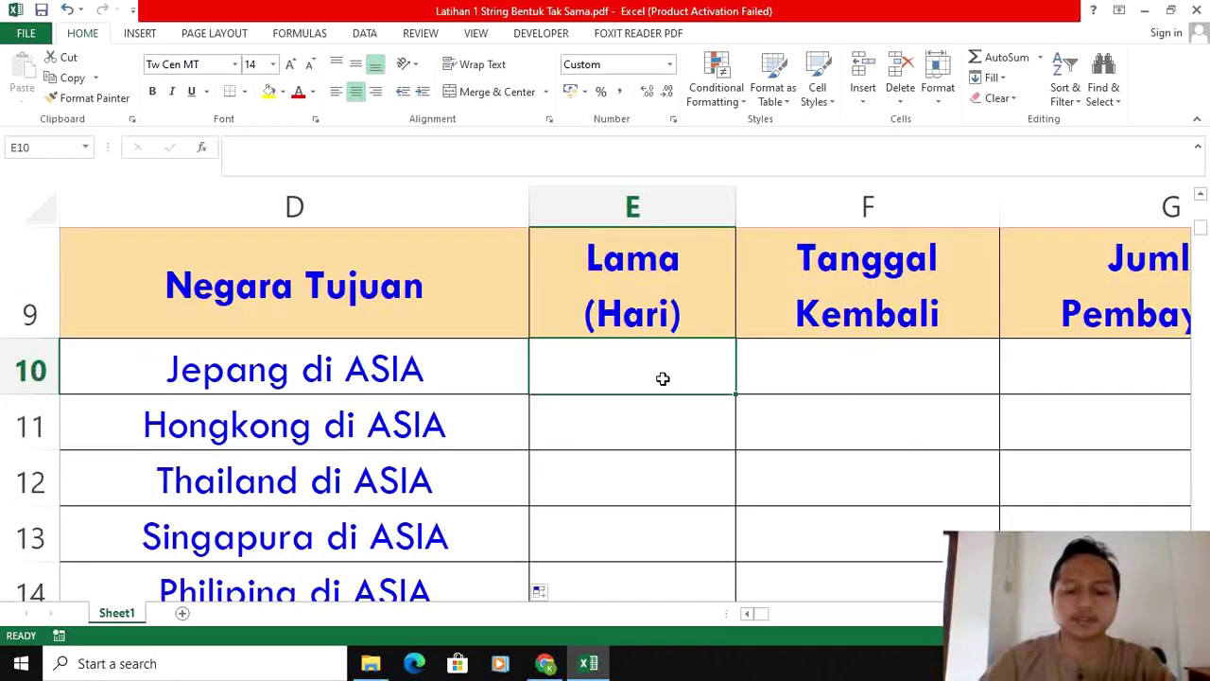
Enter =VLOOKUP(K10;kode;4;0) in the Lama (Hari) cell E10 and fill the formula down through E19.
{"action": "type", "text": "=VLOOKUP("}
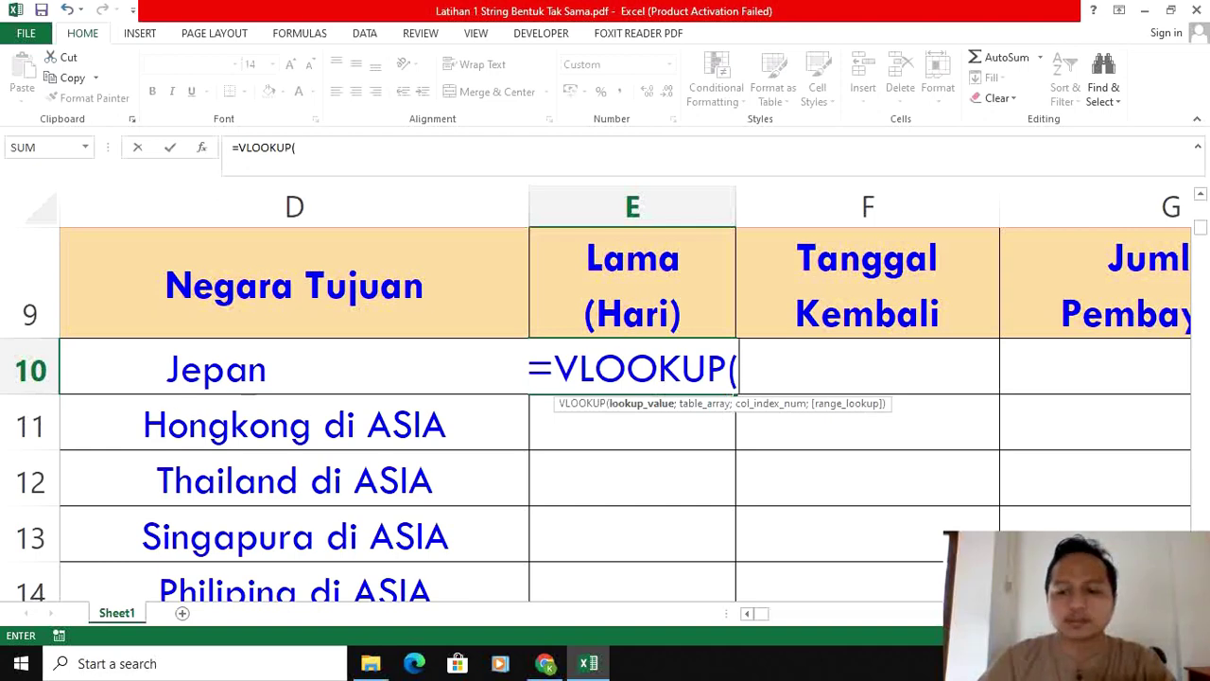
{"action": "scroll", "coordinate": [624, 397], "scroll_direction": "right", "scroll_amount": 5}
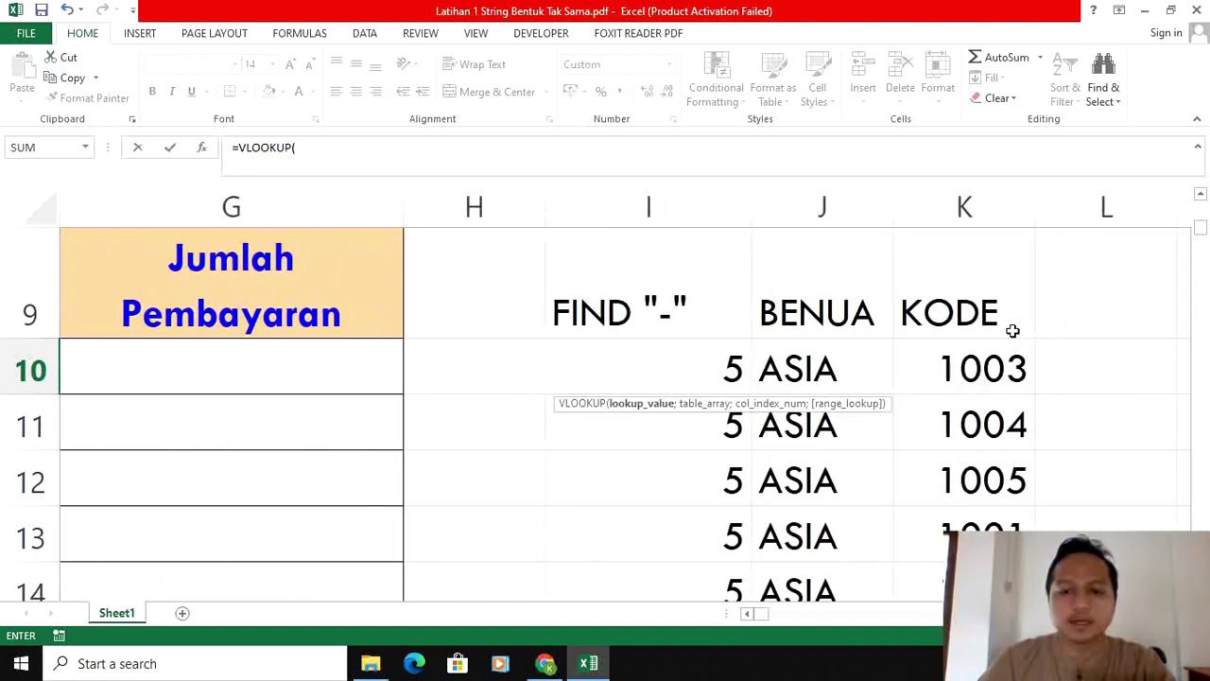
{"action": "left_click", "coordinate": [976, 369]}
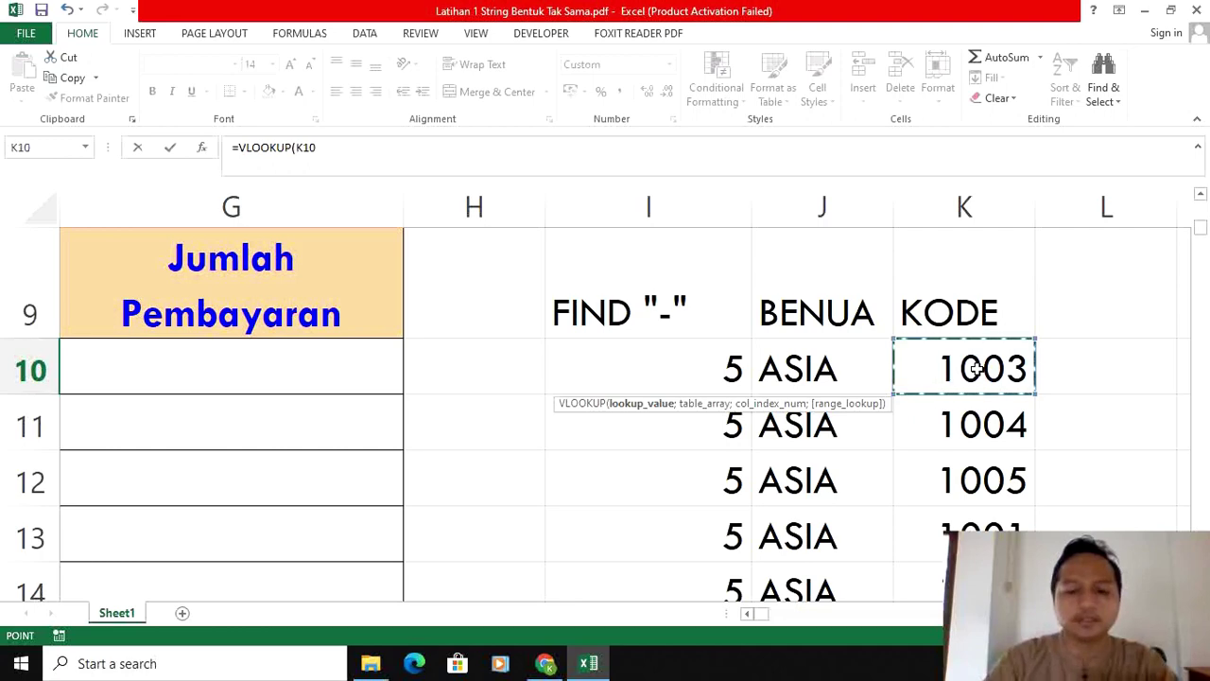
{"action": "type", "text": ";"}
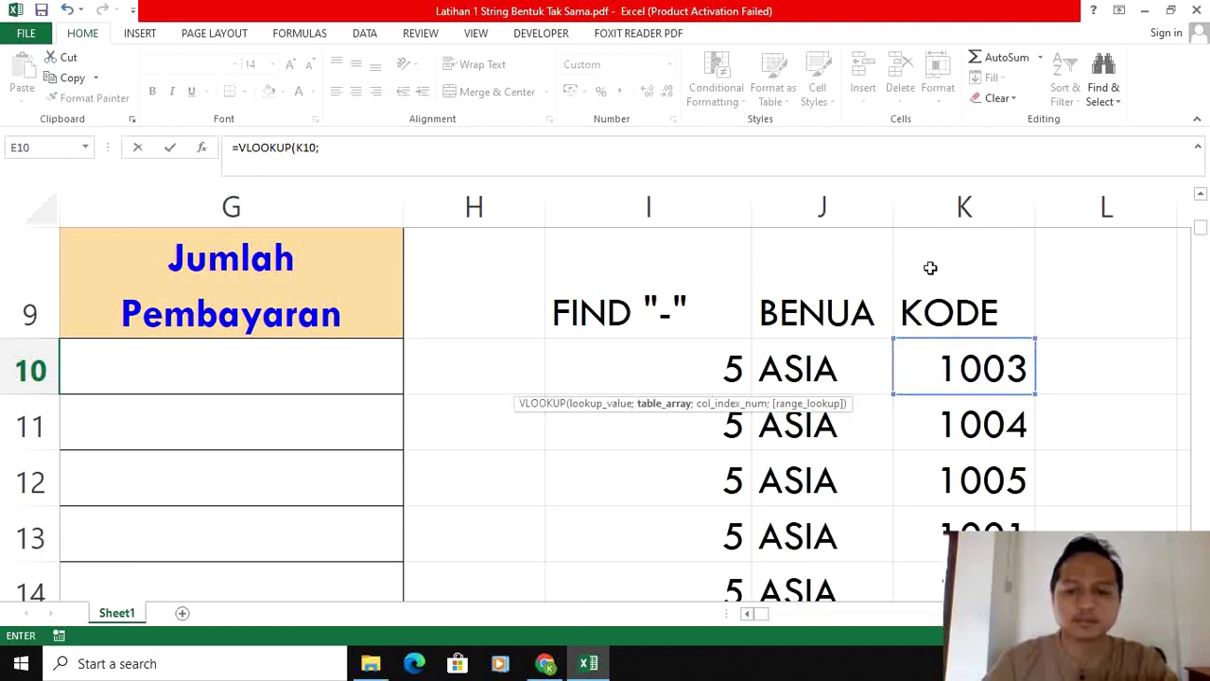
{"action": "left_click_drag", "start_coordinate": [753, 614], "coordinate": [754, 615]}
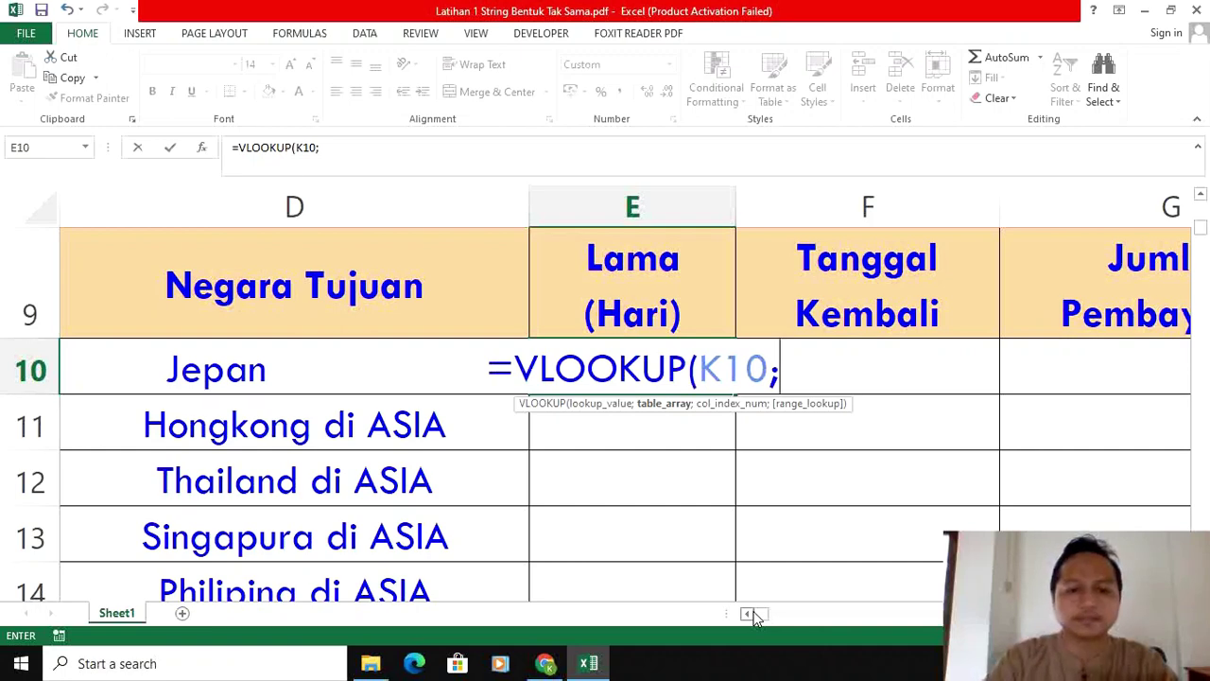
{"action": "type", "text": "kode;"}
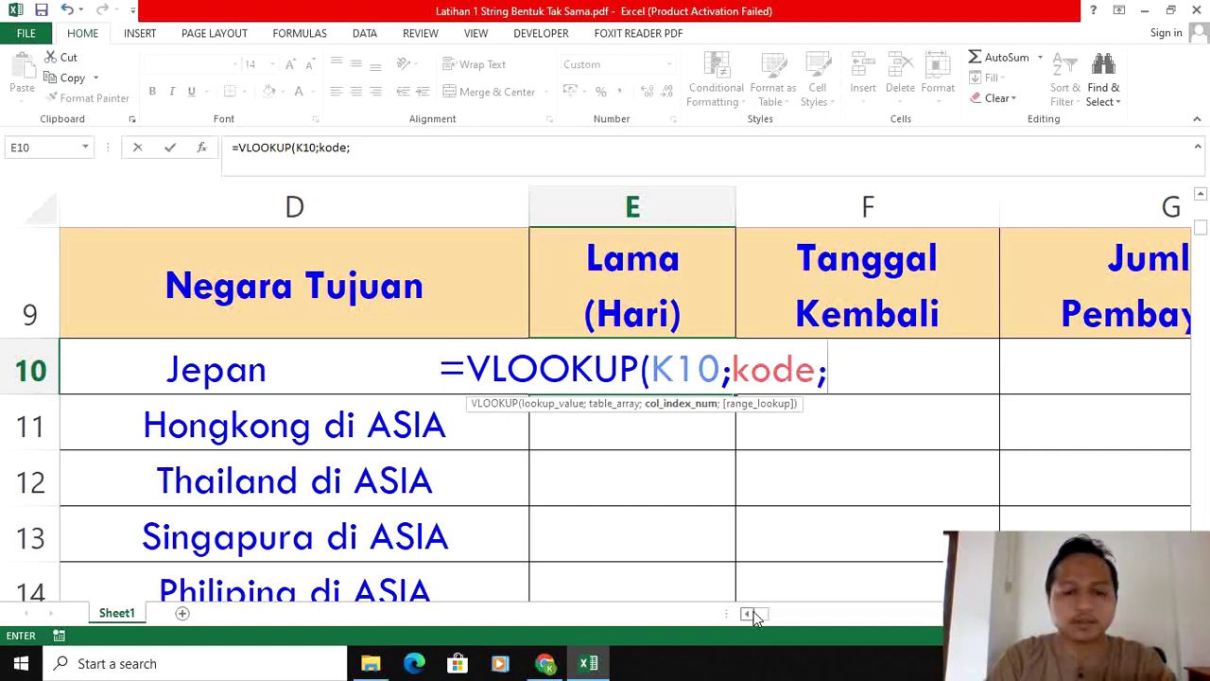
{"action": "type", "text": "4;0)"}
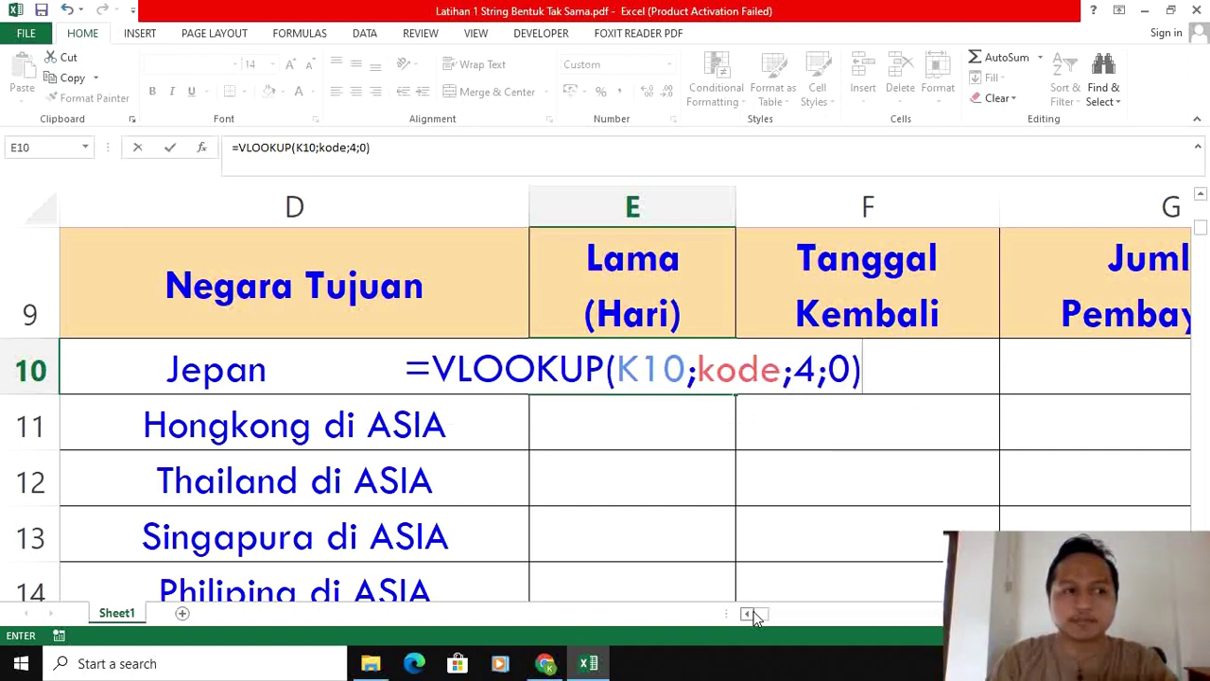
{"action": "key", "text": "Return"}
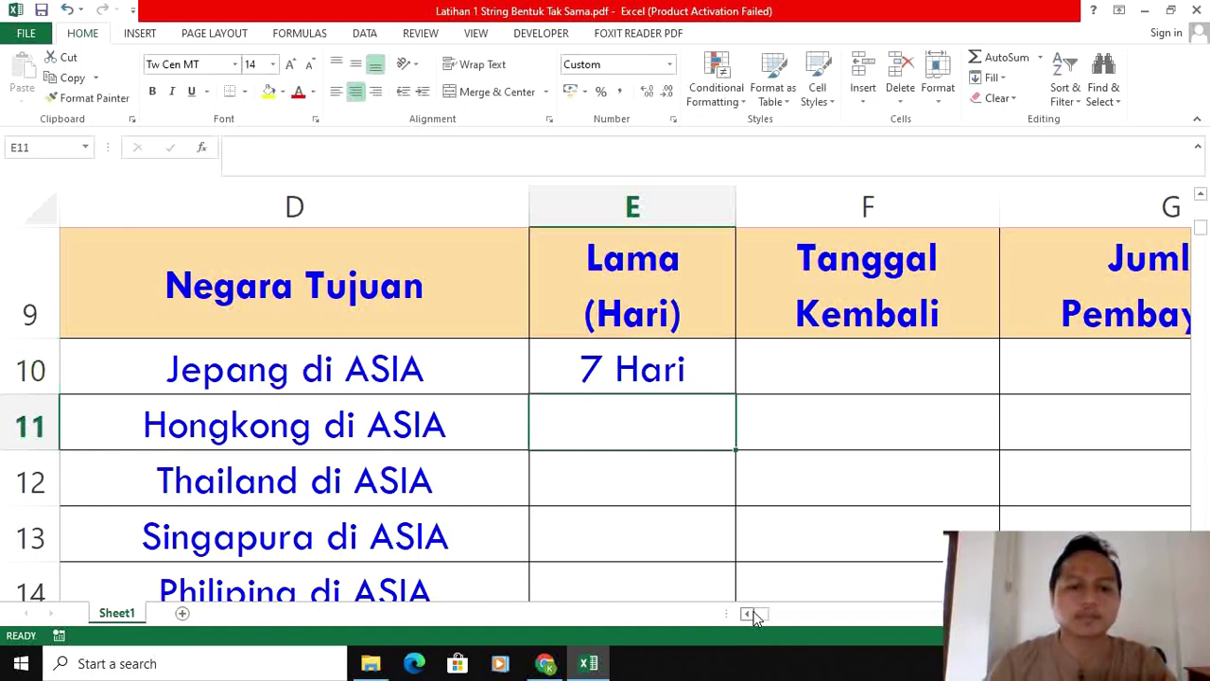
{"action": "left_click", "coordinate": [656, 374]}
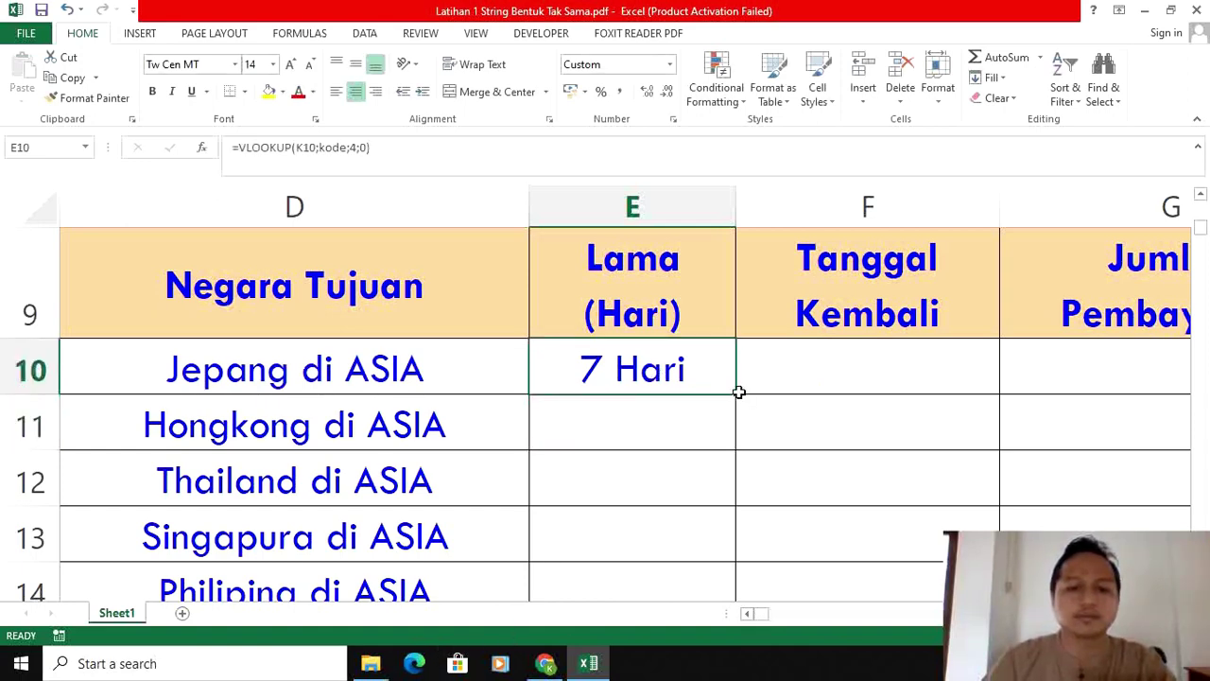
{"action": "double_click", "coordinate": [737, 394]}
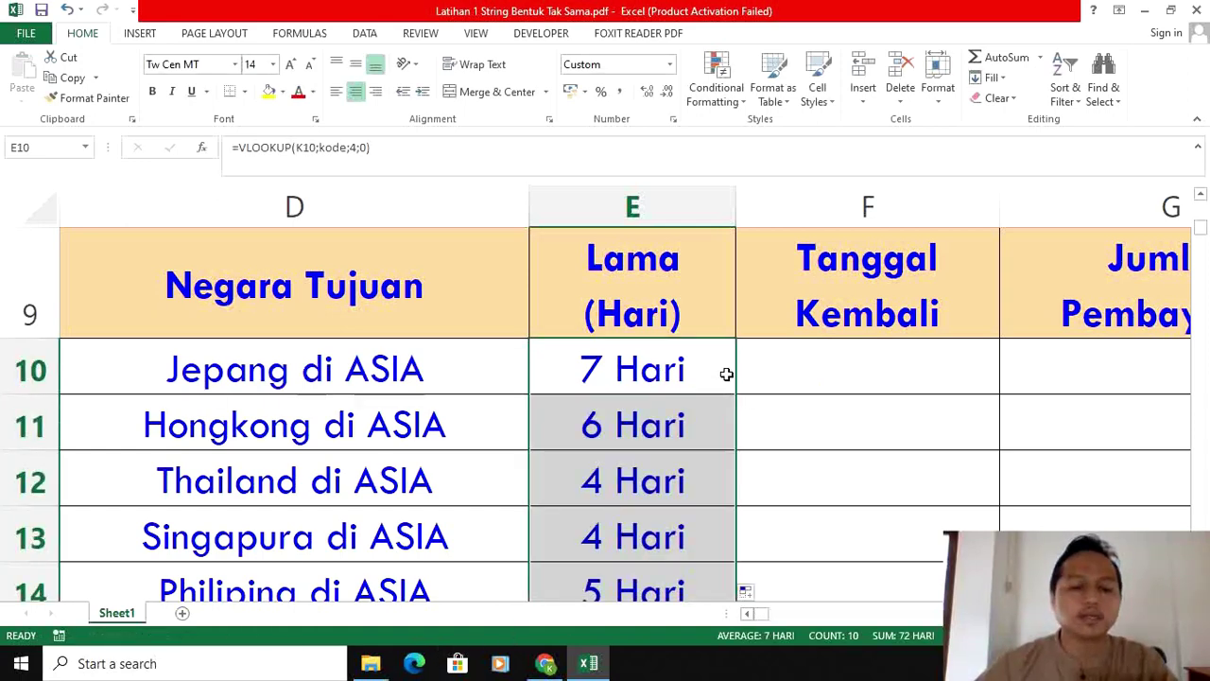
Review the parts of the D10 formula, including its column index and the " di " separator, without changing it.
{"action": "left_click", "coordinate": [628, 359]}
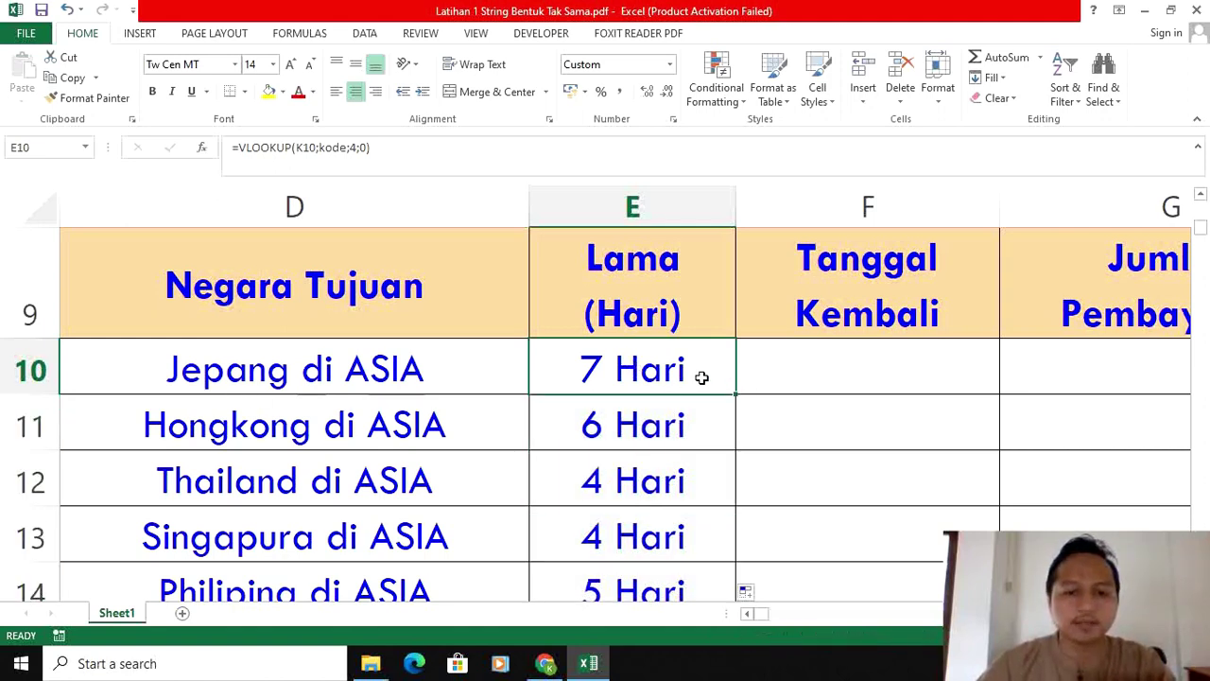
{"action": "left_click", "coordinate": [381, 369]}
{"action": "left_click", "coordinate": [369, 148]}
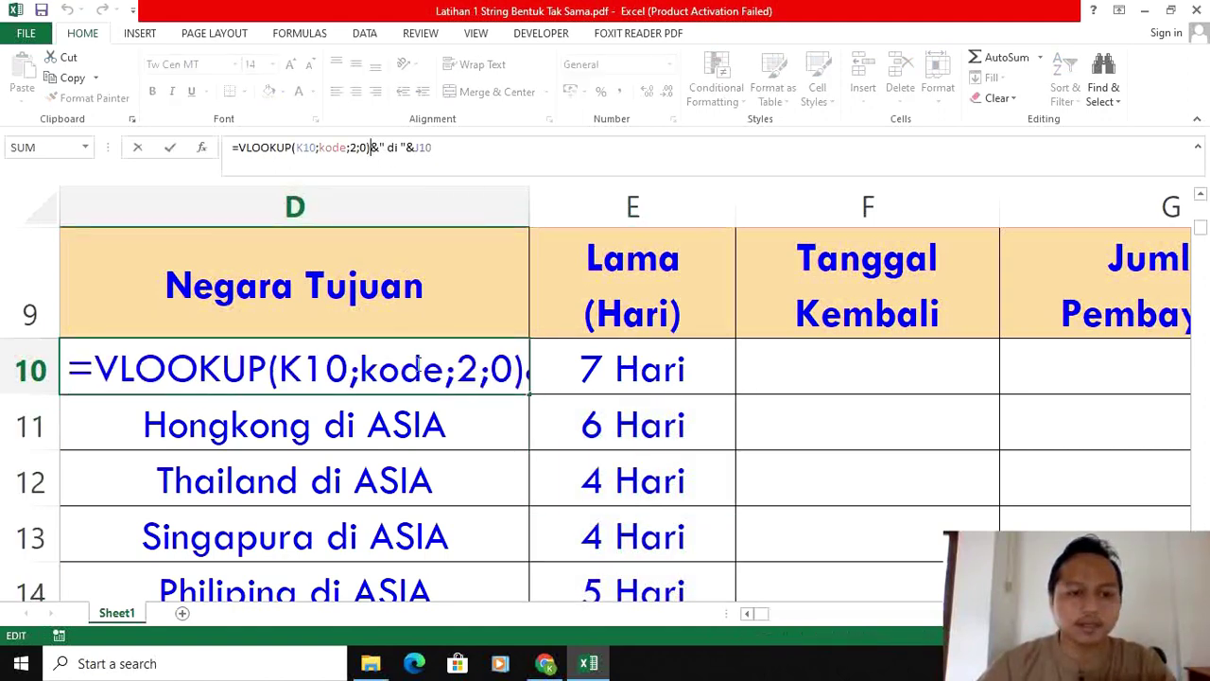
{"action": "left_click", "coordinate": [480, 371]}
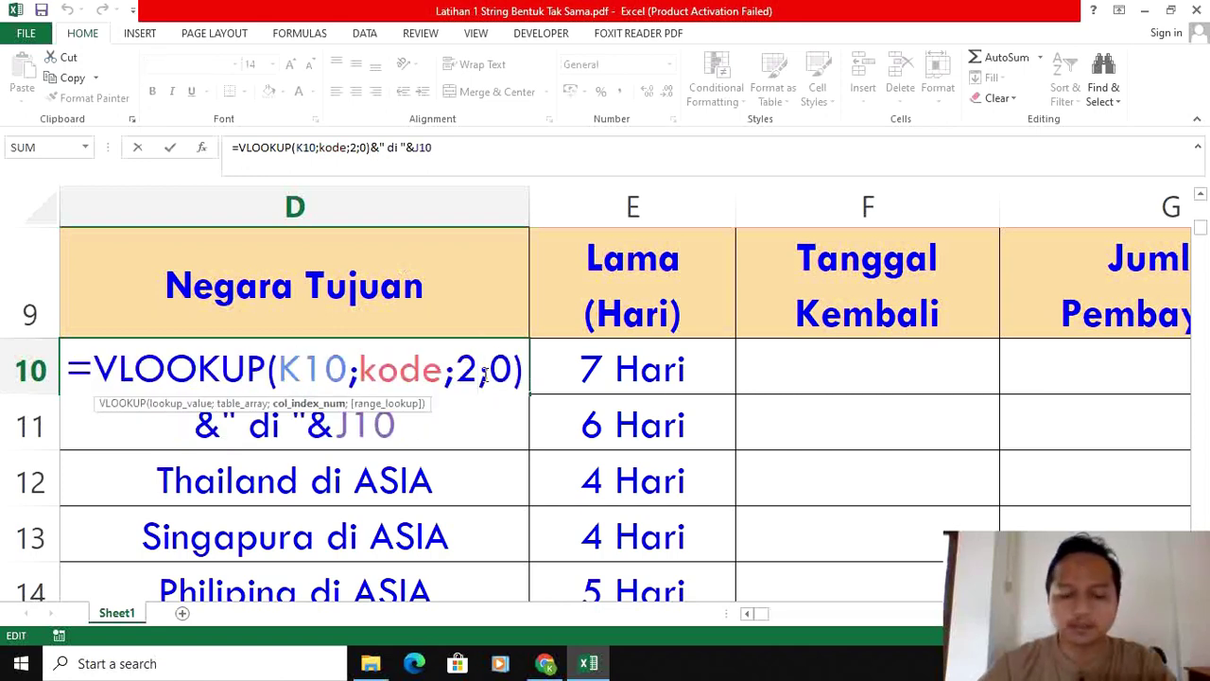
{"action": "left_click", "coordinate": [236, 425]}
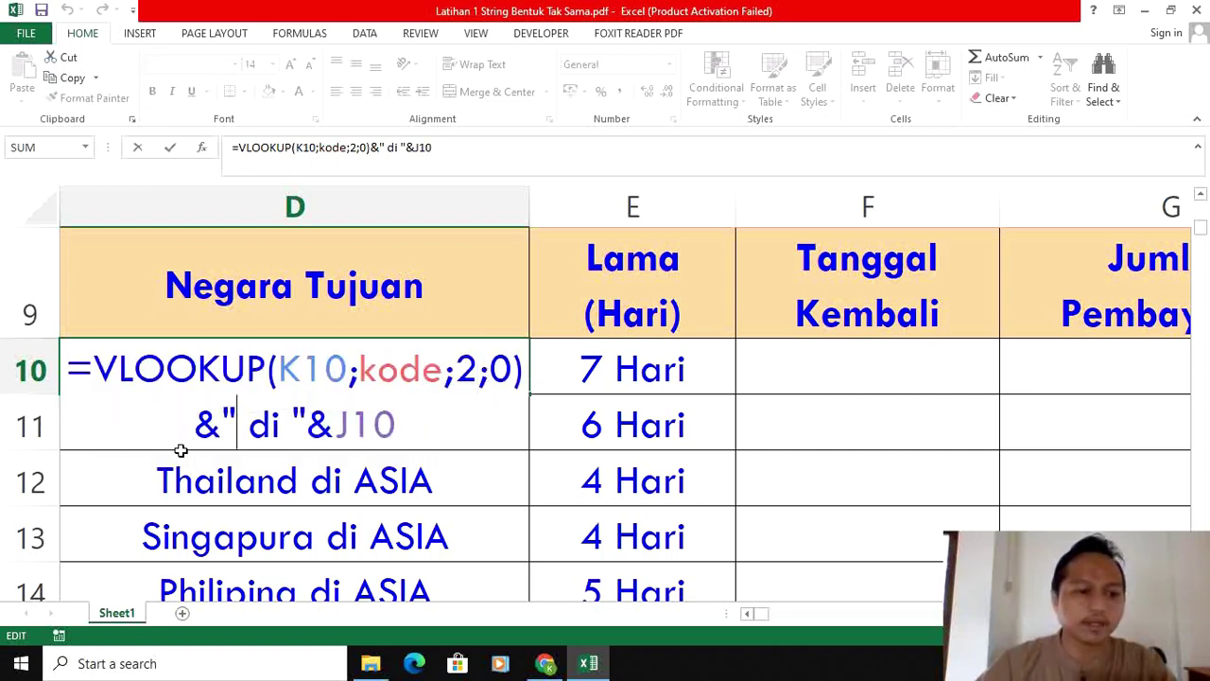
{"action": "key", "text": "Escape"}
Apply the custom number format 0 "Hari" to the Lama (Hari) cells E10:E19.
{"action": "left_click", "coordinate": [665, 363]}
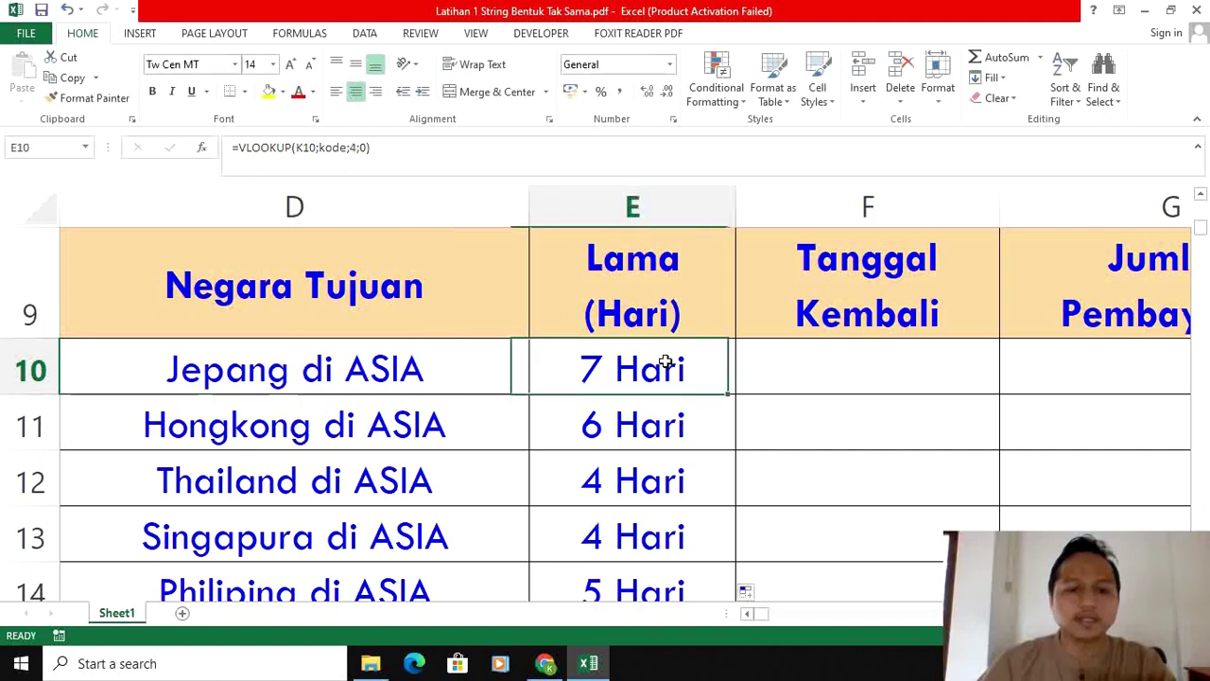
{"action": "left_click_drag", "start_coordinate": [665, 362], "coordinate": [615, 539]}
{"action": "right_click", "coordinate": [642, 359]}
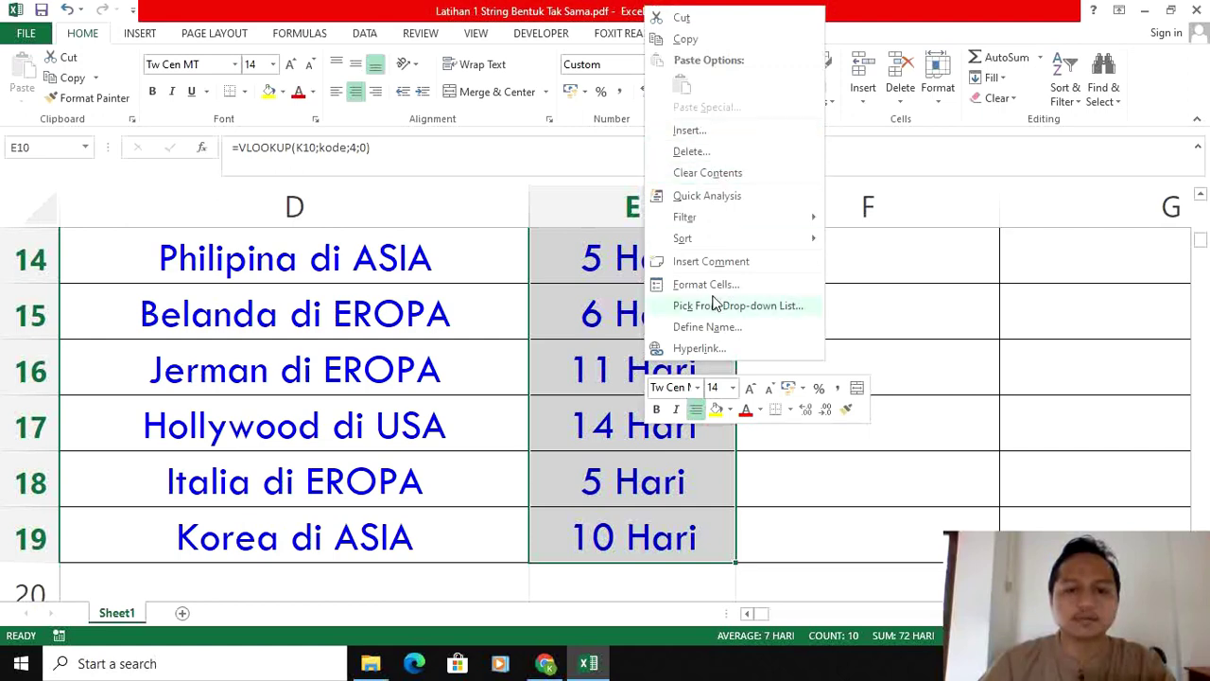
{"action": "key", "text": "Escape"}
{"action": "scroll", "coordinate": [715, 280], "scroll_direction": "up", "scroll_amount": 2}
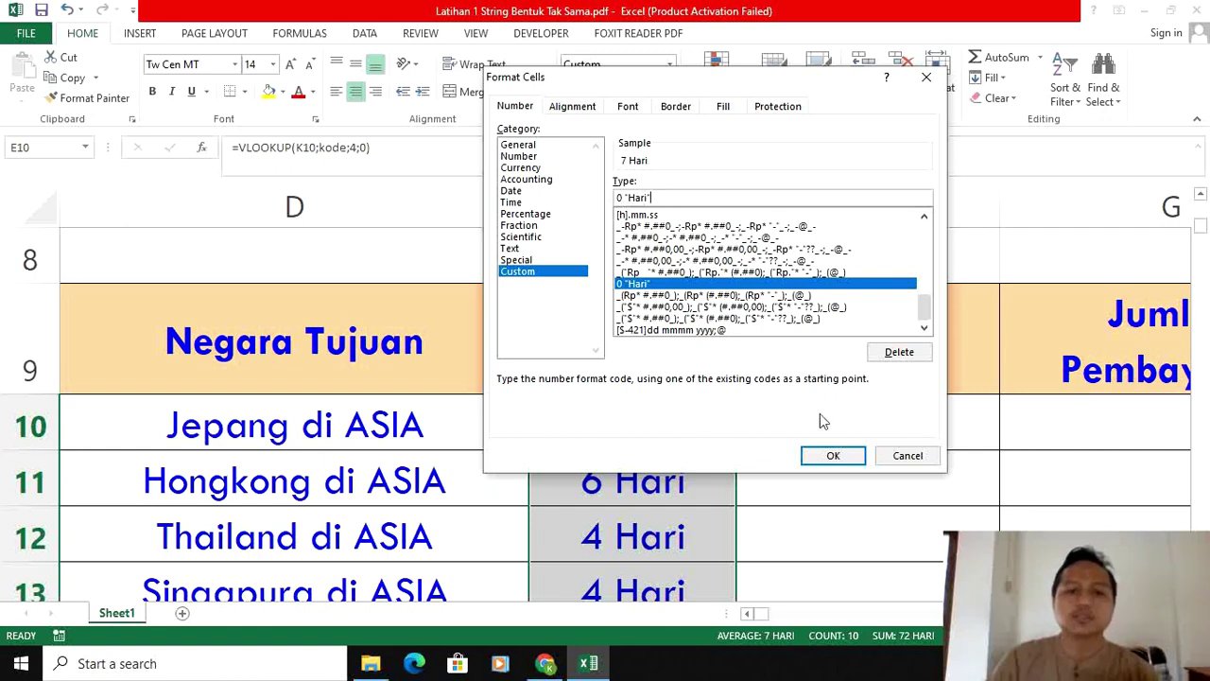
{"action": "left_click", "coordinate": [836, 456]}
Examine the Tanggal berangkat cell D6 as the source date for the Tanggal Kembali column.
{"action": "left_click", "coordinate": [799, 431]}
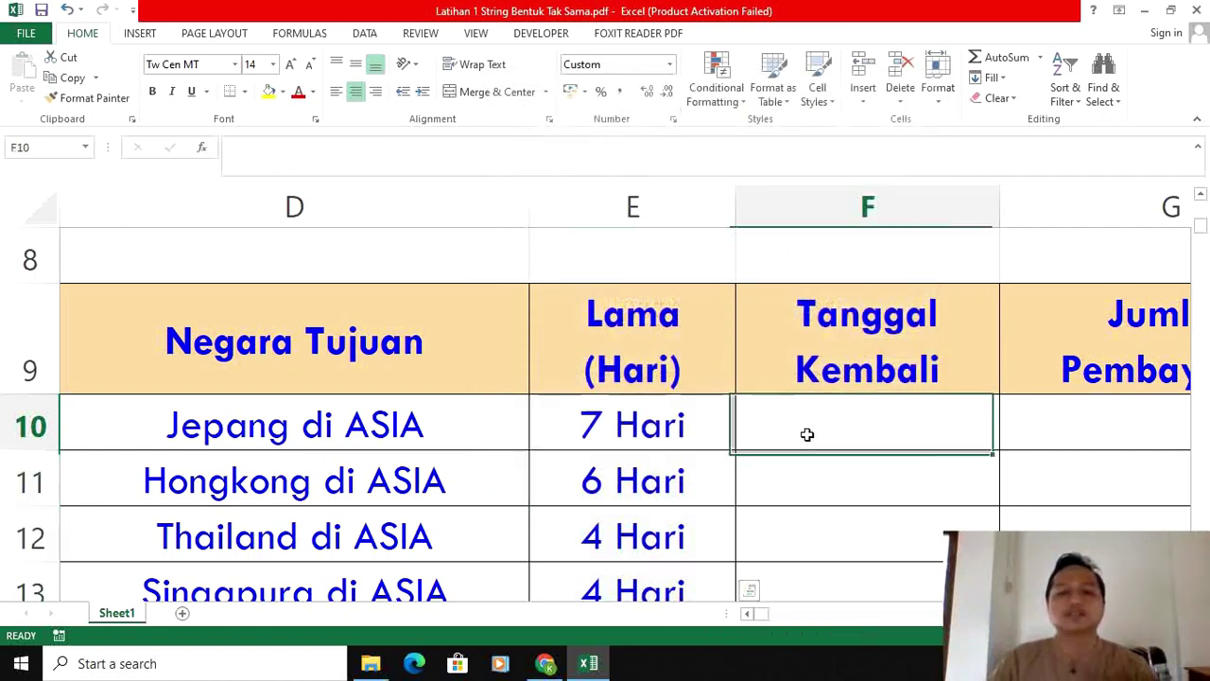
{"action": "key", "text": "shift+Down"}
{"action": "key", "text": "shift+Down"}
{"action": "key", "text": "shift+Down"}
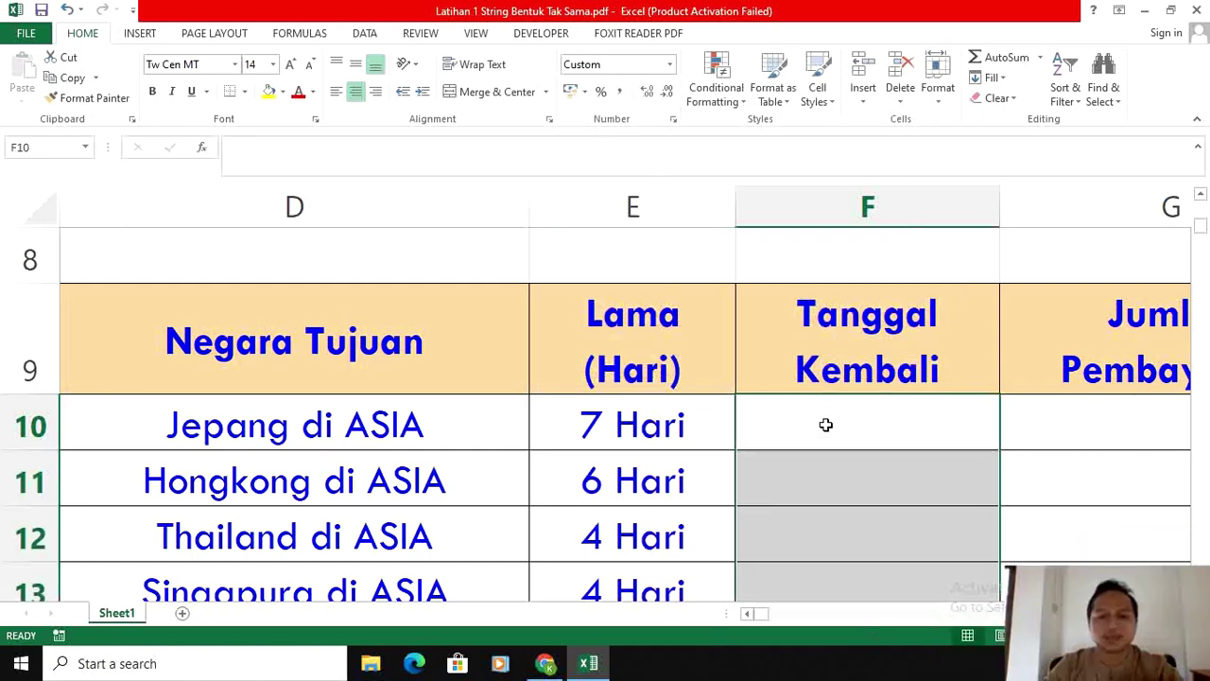
{"action": "left_click", "coordinate": [824, 424]}
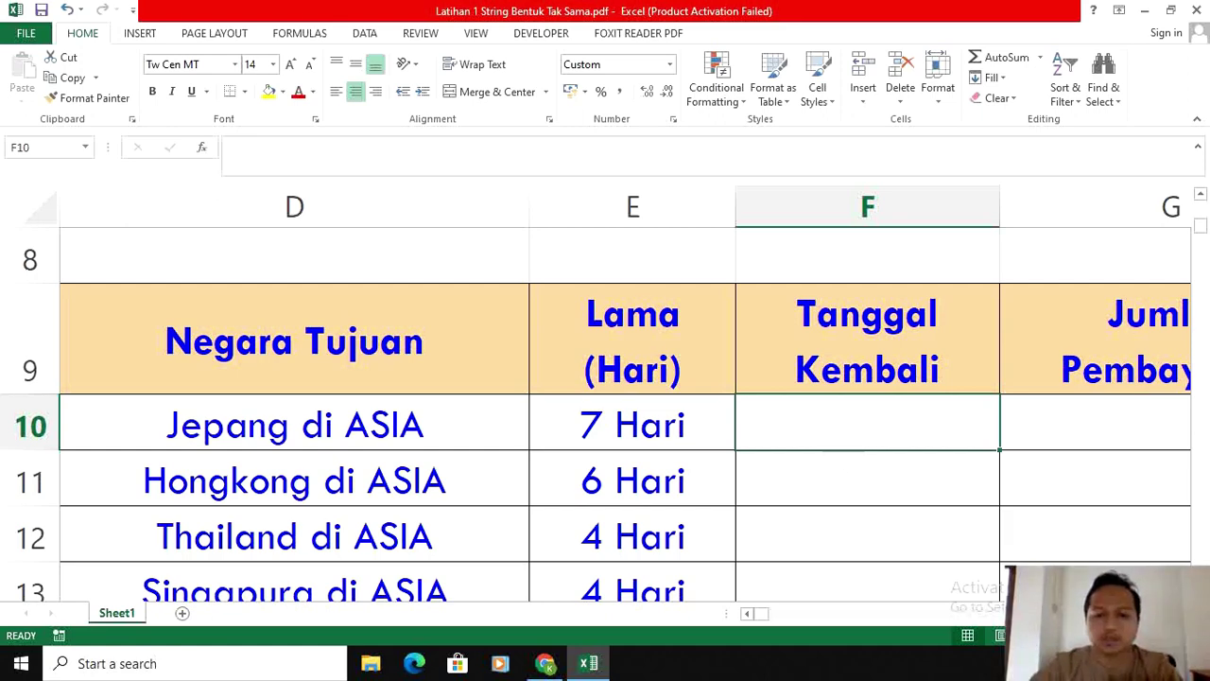
{"action": "left_click", "coordinate": [747, 613]}
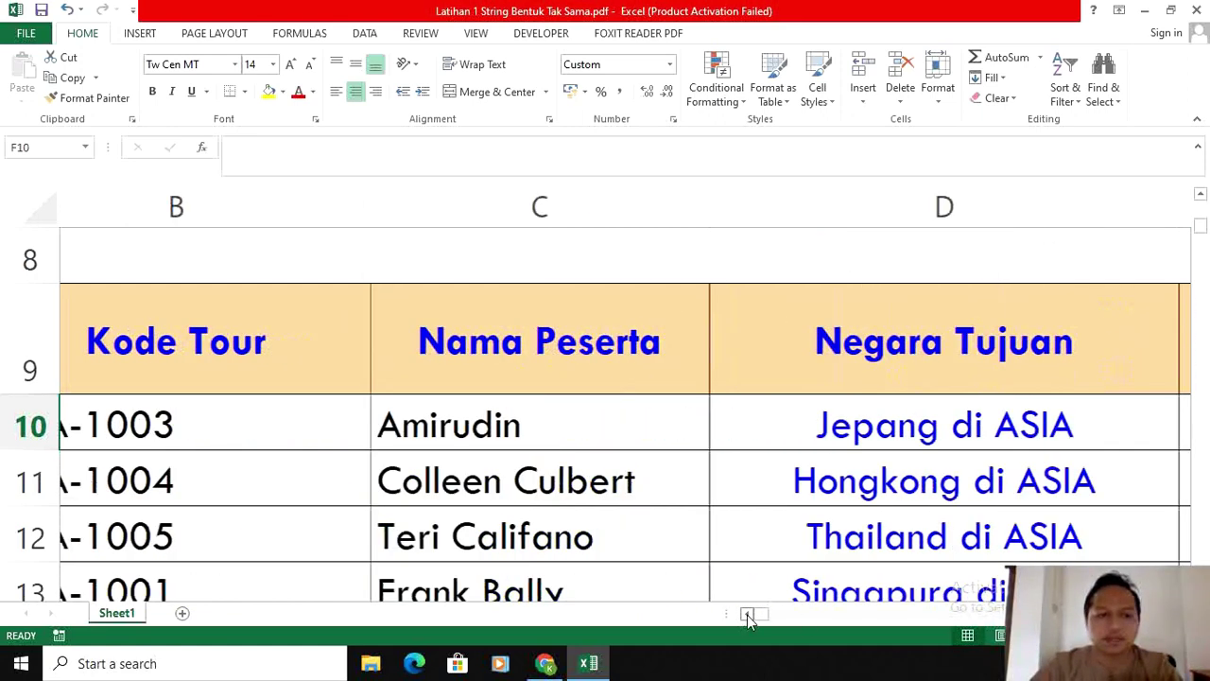
{"action": "scroll", "coordinate": [648, 495], "scroll_direction": "up", "scroll_amount": 2}
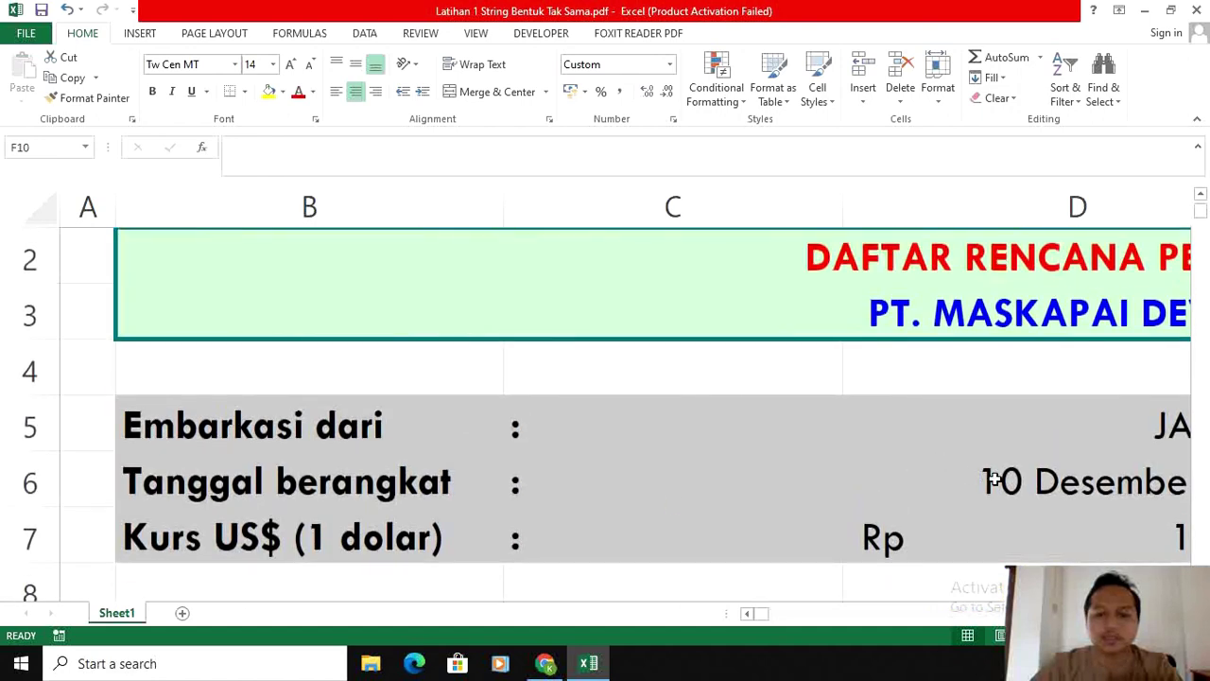
{"action": "left_click", "coordinate": [1014, 485]}
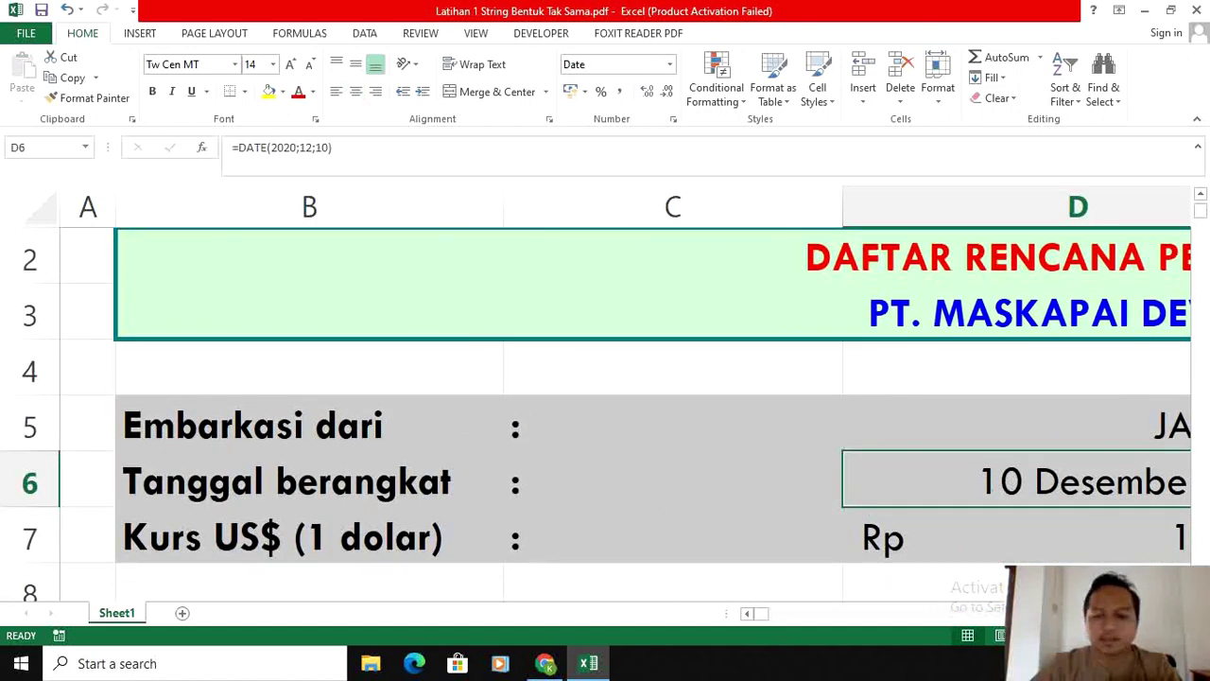
{"action": "scroll", "coordinate": [624, 388], "scroll_direction": "right", "scroll_amount": 3}
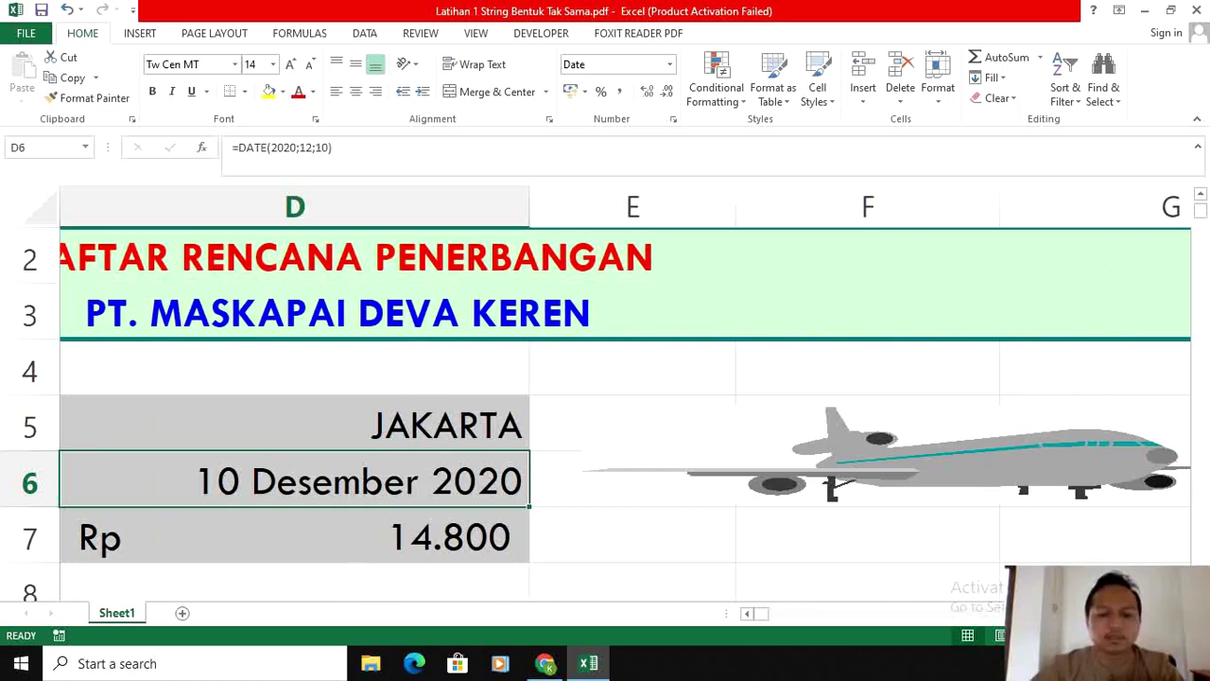
{"action": "scroll", "coordinate": [978, 343], "scroll_direction": "down", "scroll_amount": 2}
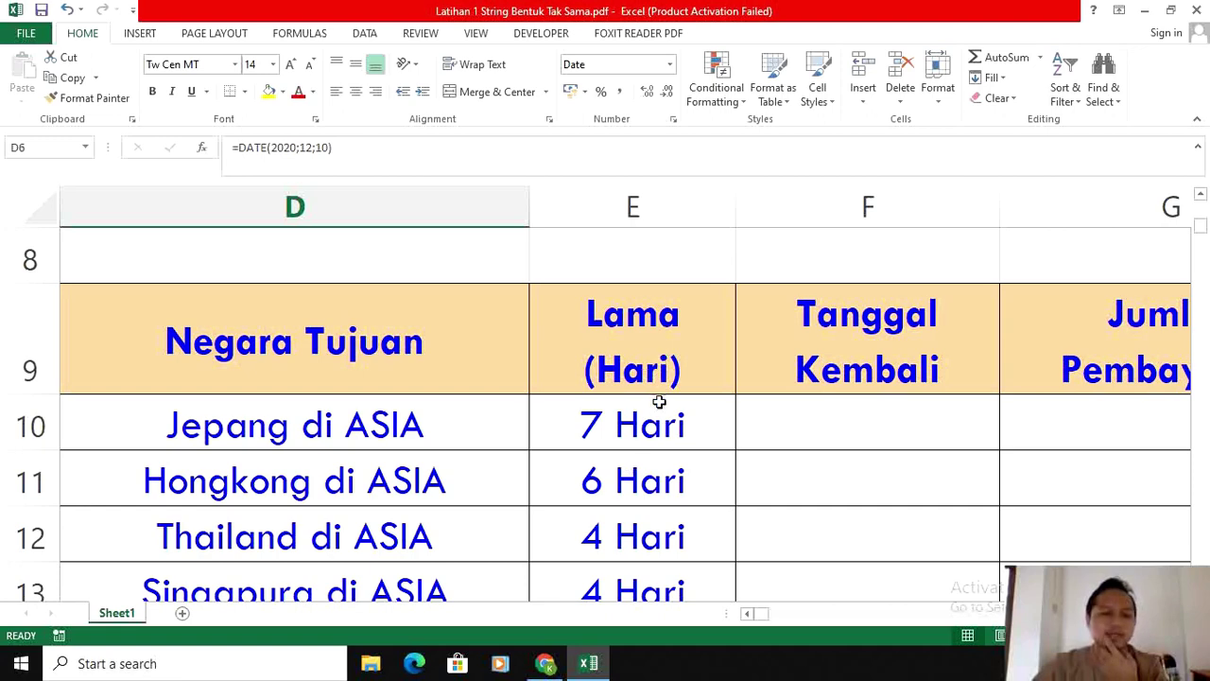
Enter =$D$6+E10 in the Tanggal Kembali cell F10 and fill the formula down the column.
{"action": "left_click", "coordinate": [823, 423]}
{"action": "type", "text": "=D"}
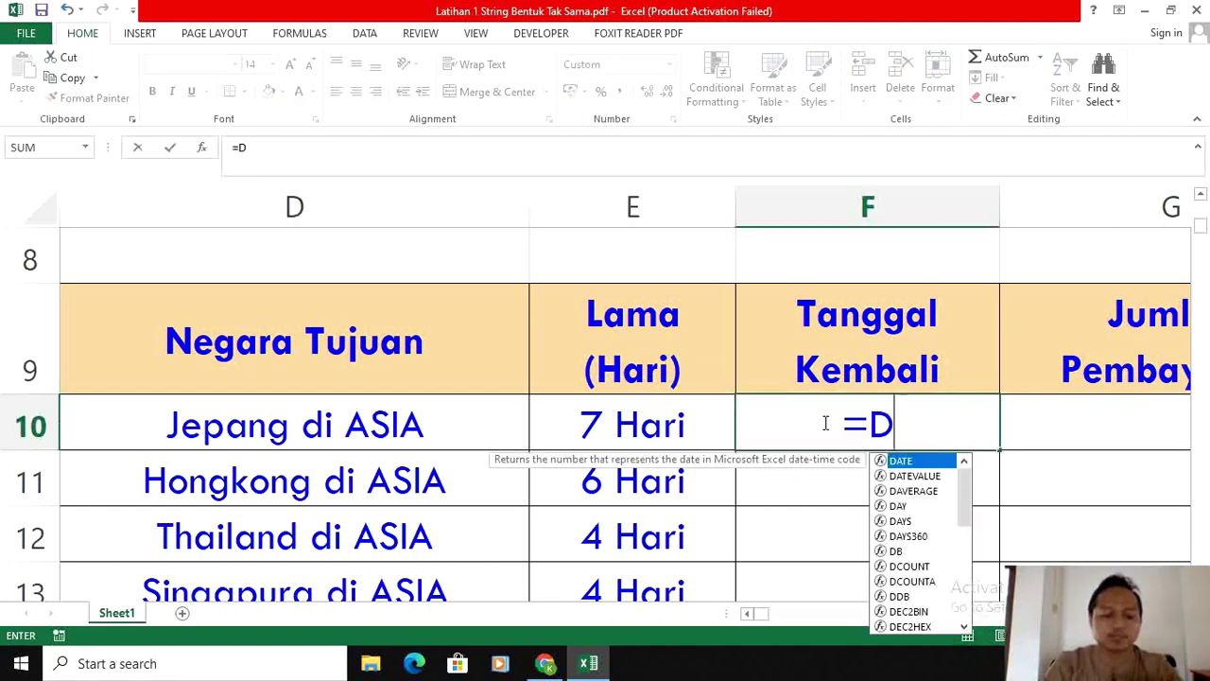
{"action": "type", "text": "6"}
{"action": "key", "text": "F4"}
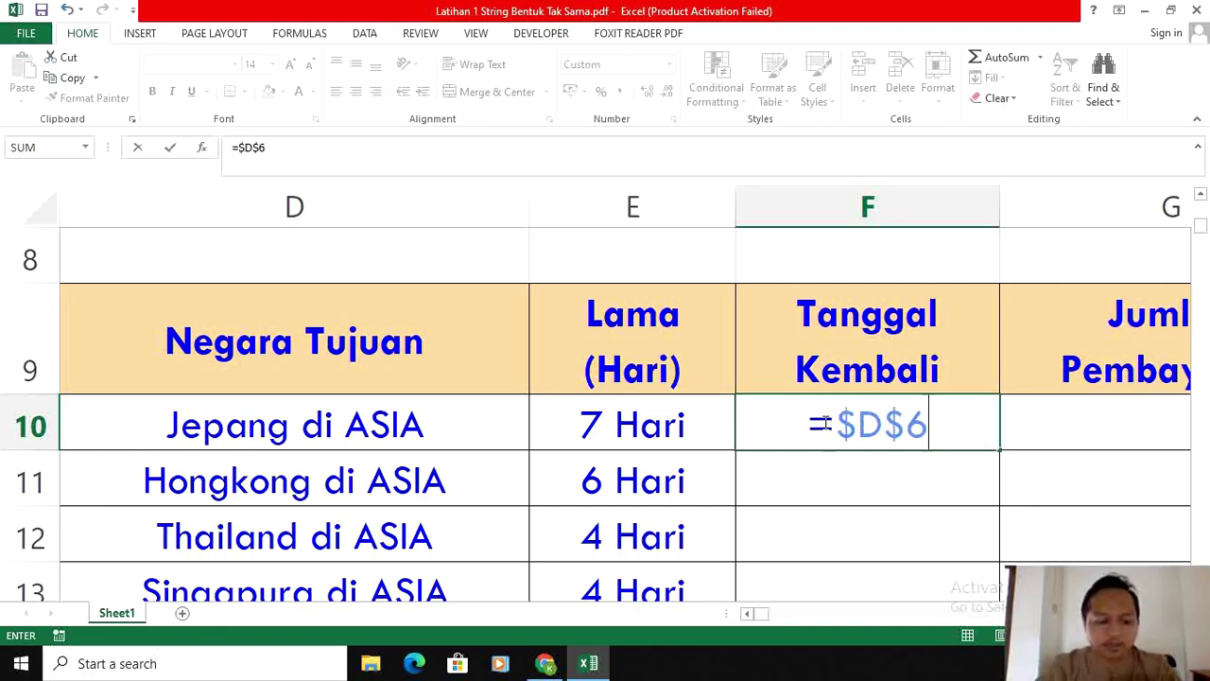
{"action": "type", "text": "+"}
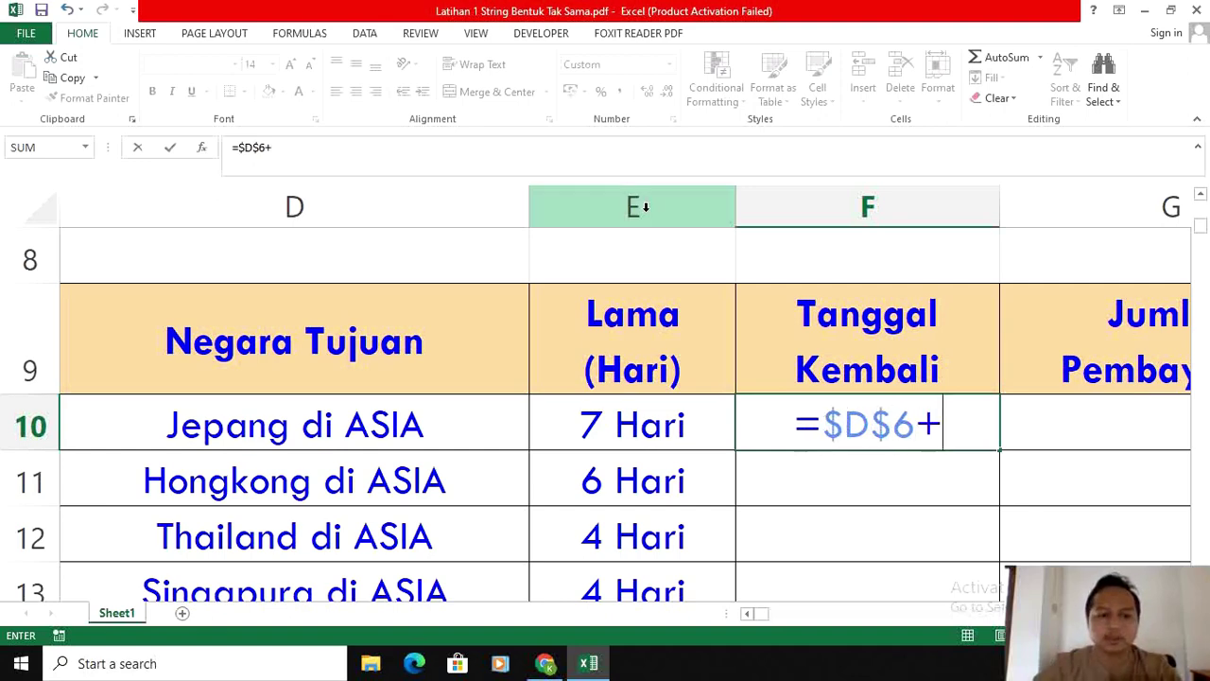
{"action": "left_click", "coordinate": [612, 427]}
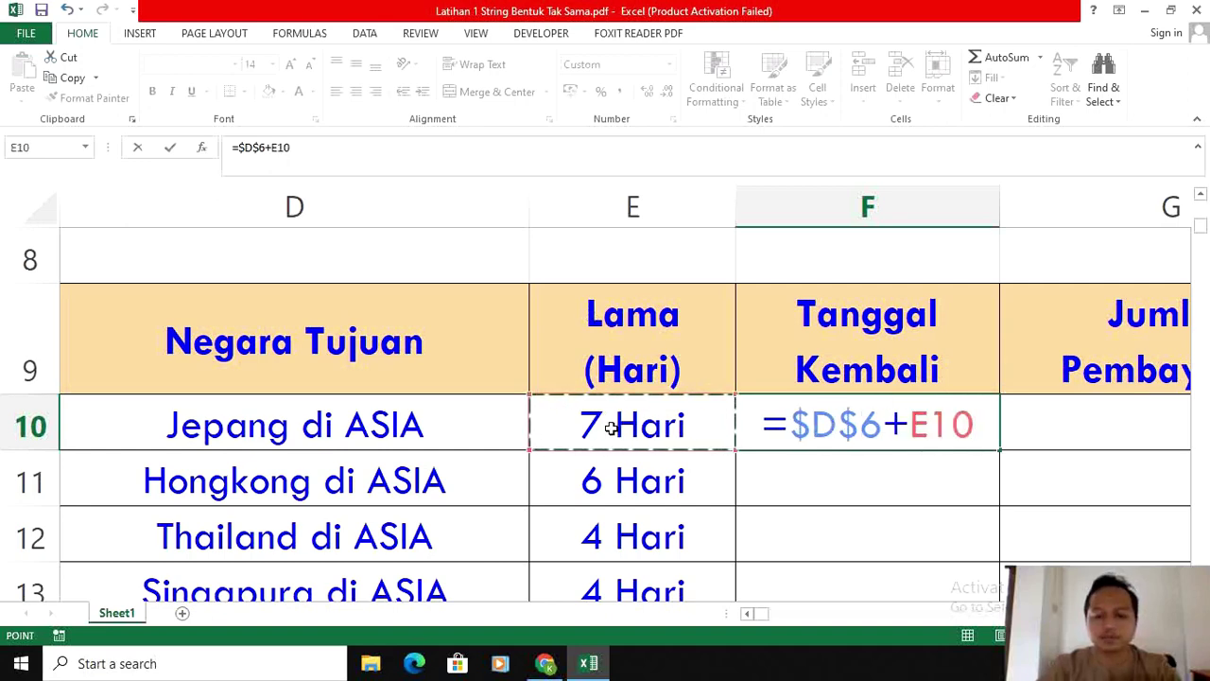
{"action": "key", "text": "Return"}
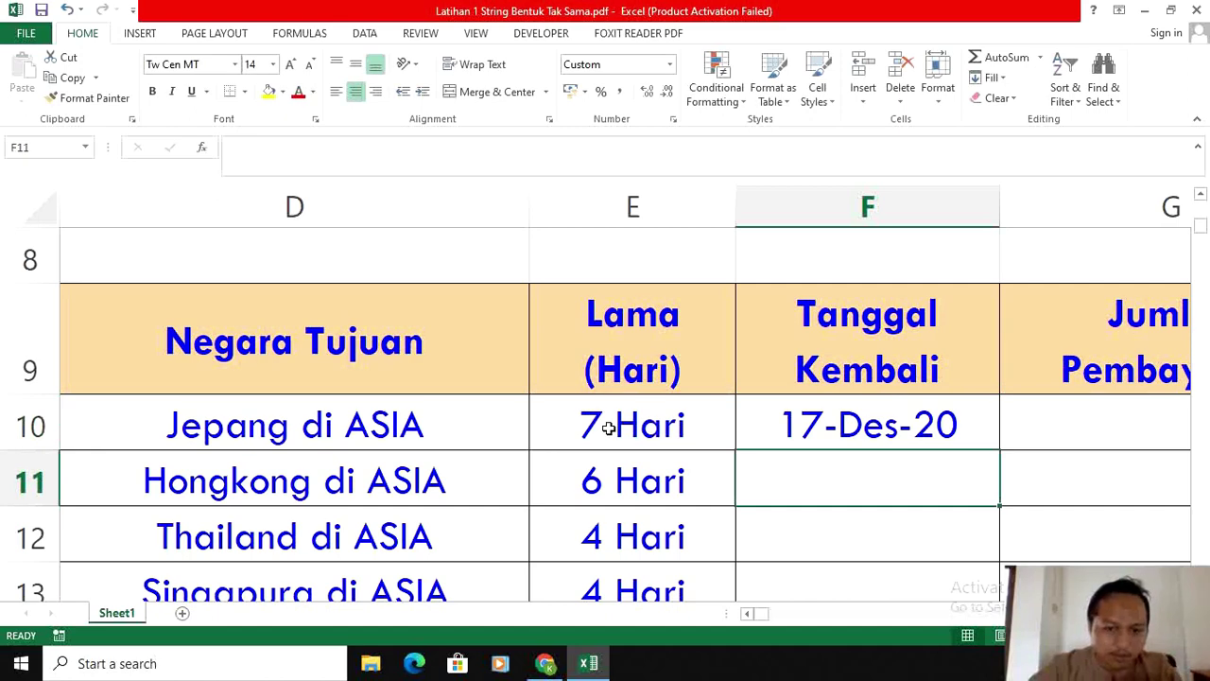
{"action": "left_click", "coordinate": [889, 425]}
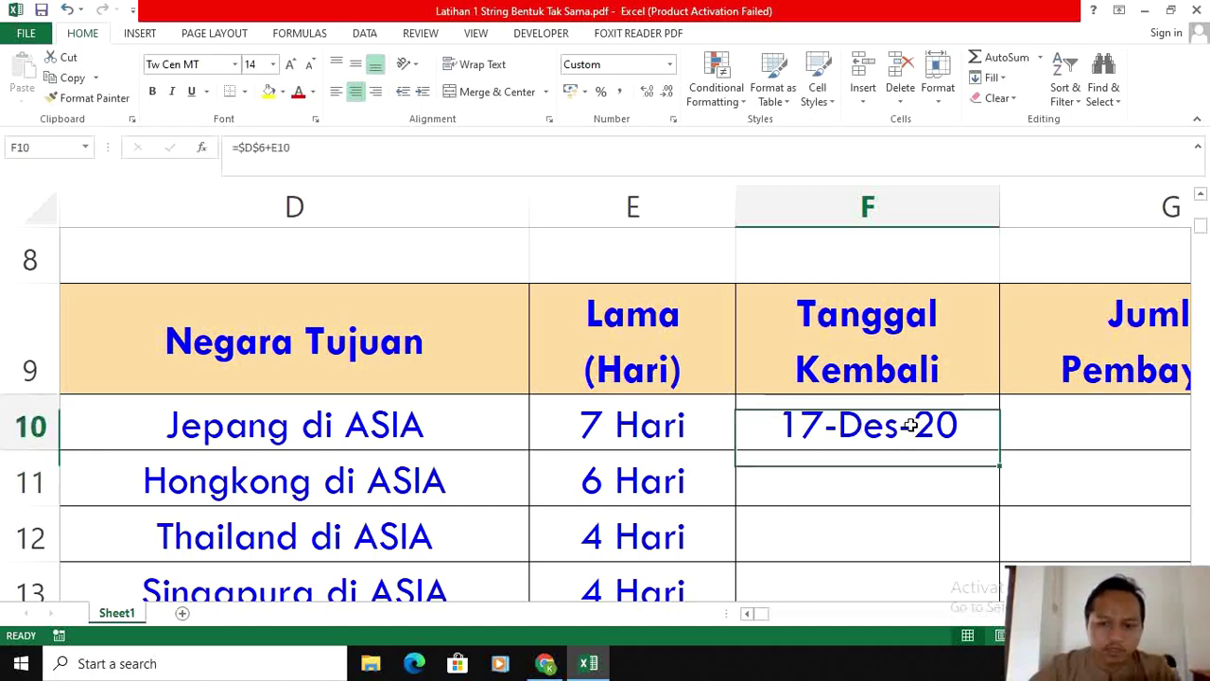
{"action": "double_click", "coordinate": [1003, 440]}
Start a VLOOKUP formula in the Jumlah Pembayaran cell G10 with K10 as lookup value and the range kode as table array.
{"action": "left_click", "coordinate": [1089, 419]}
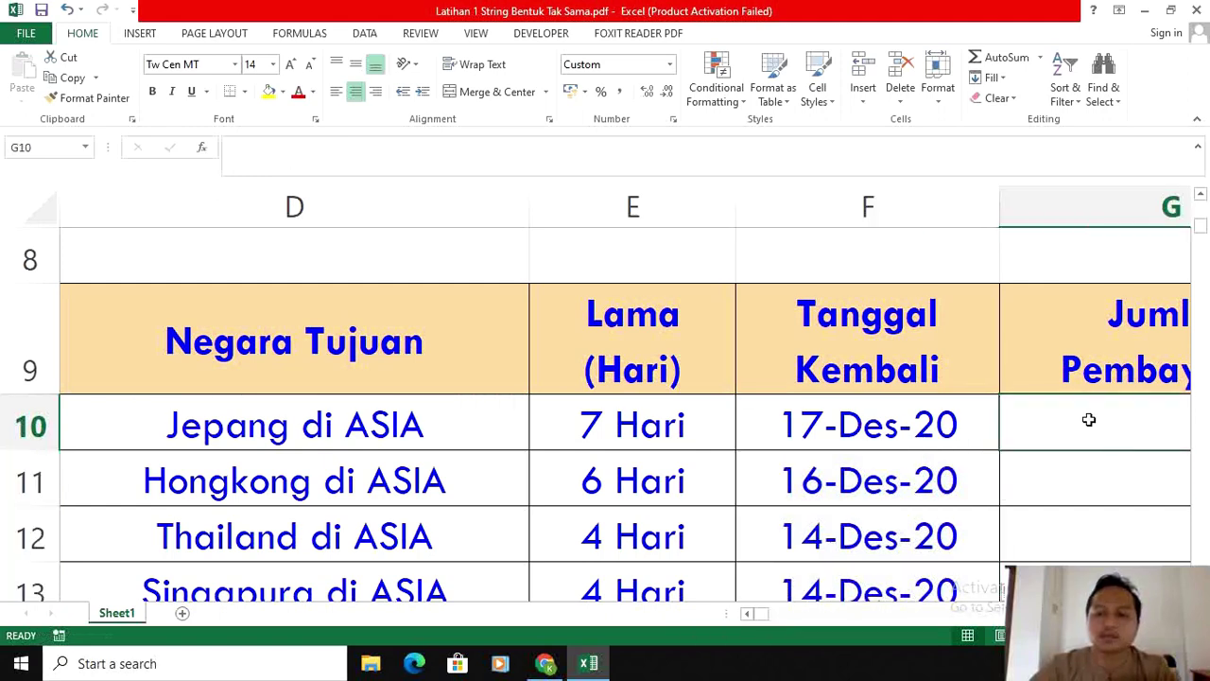
{"action": "scroll", "coordinate": [1075, 563], "scroll_direction": "right", "scroll_amount": 1}
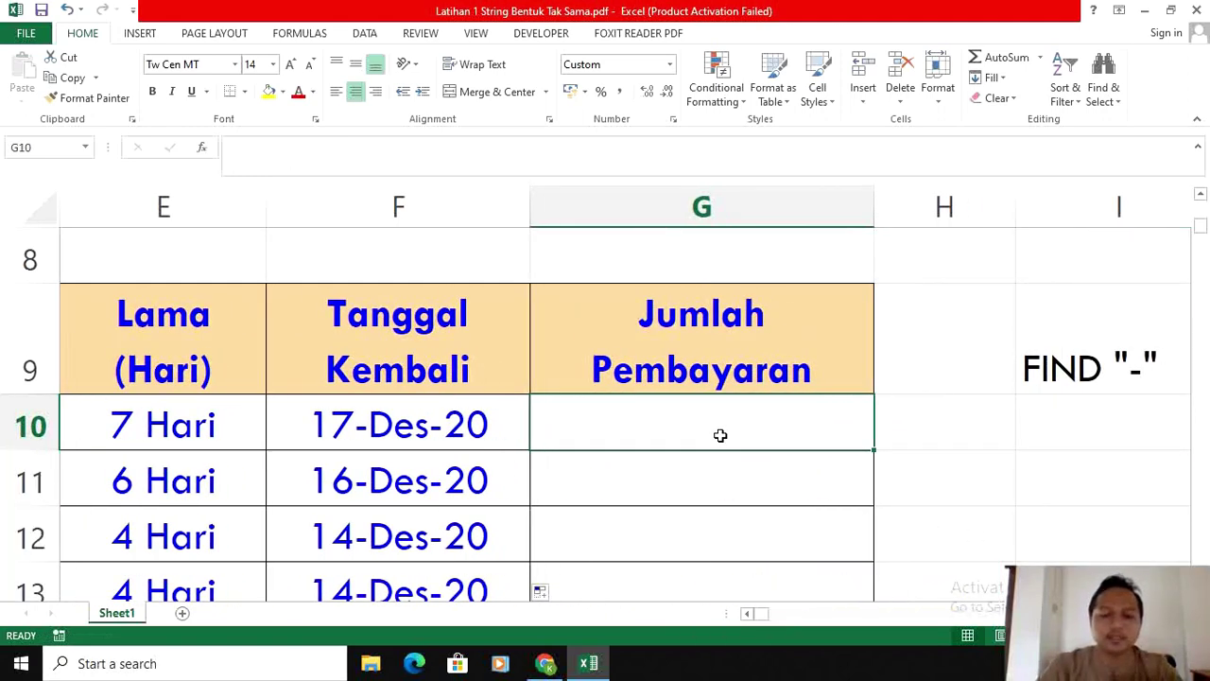
{"action": "type", "text": "=VL"}
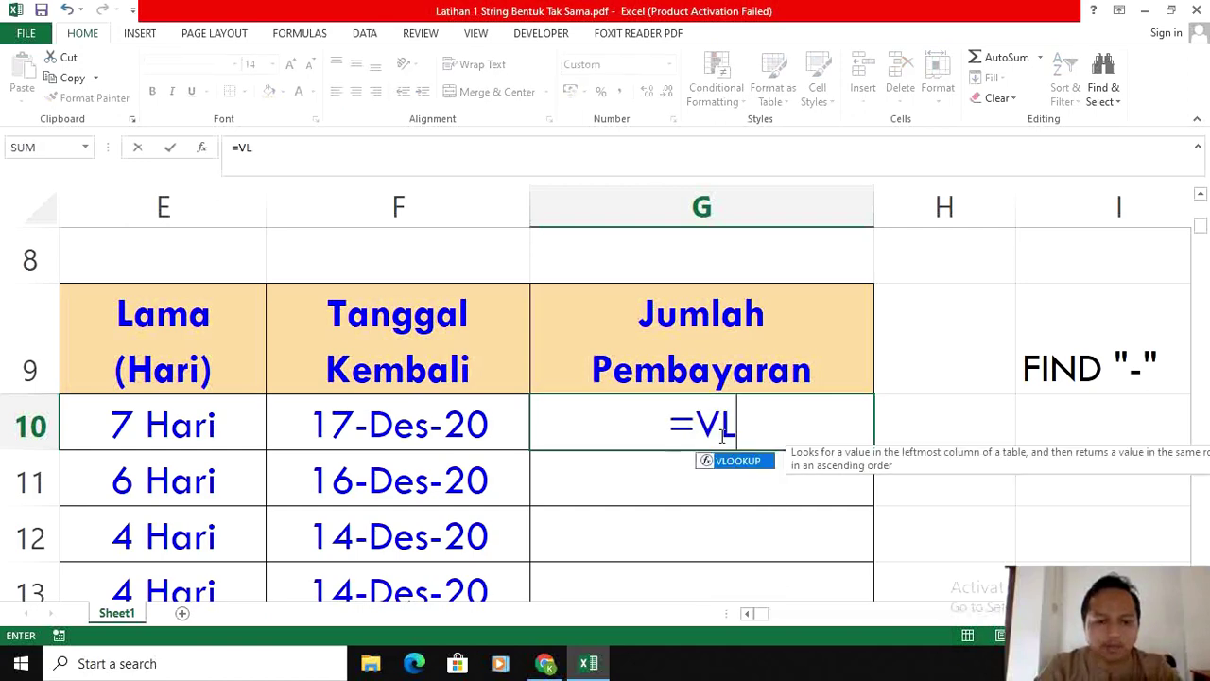
{"action": "key", "text": "Tab"}
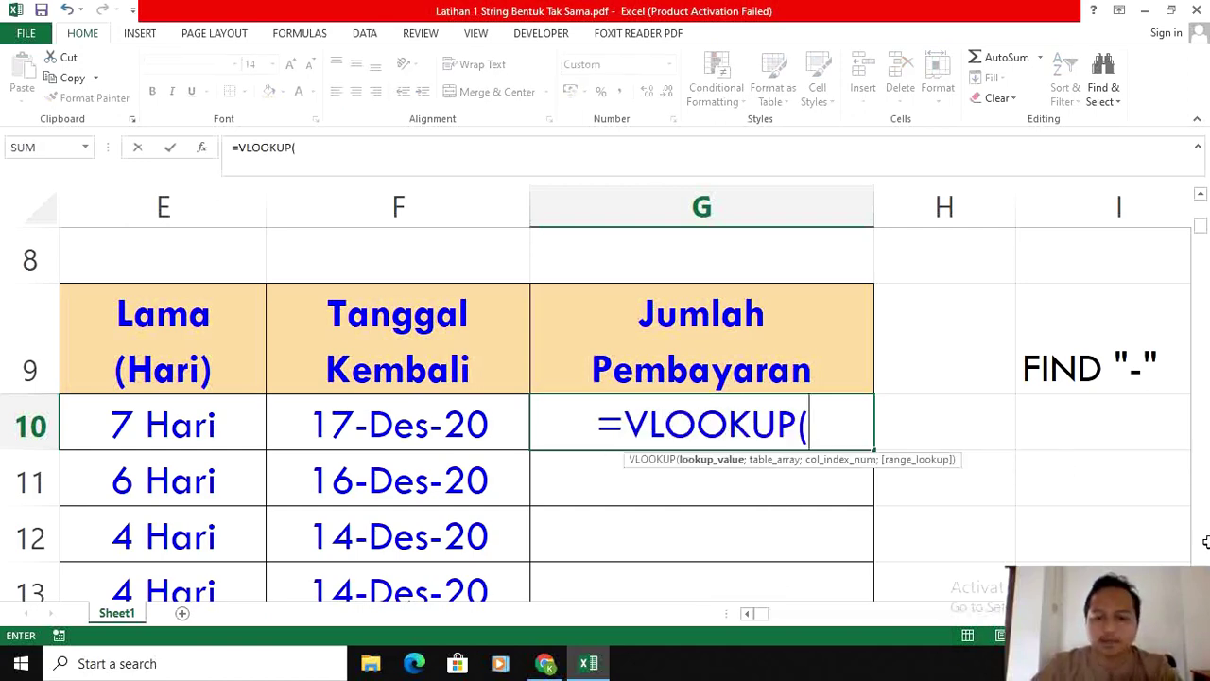
{"action": "scroll", "coordinate": [983, 420], "scroll_direction": "right", "scroll_amount": 5}
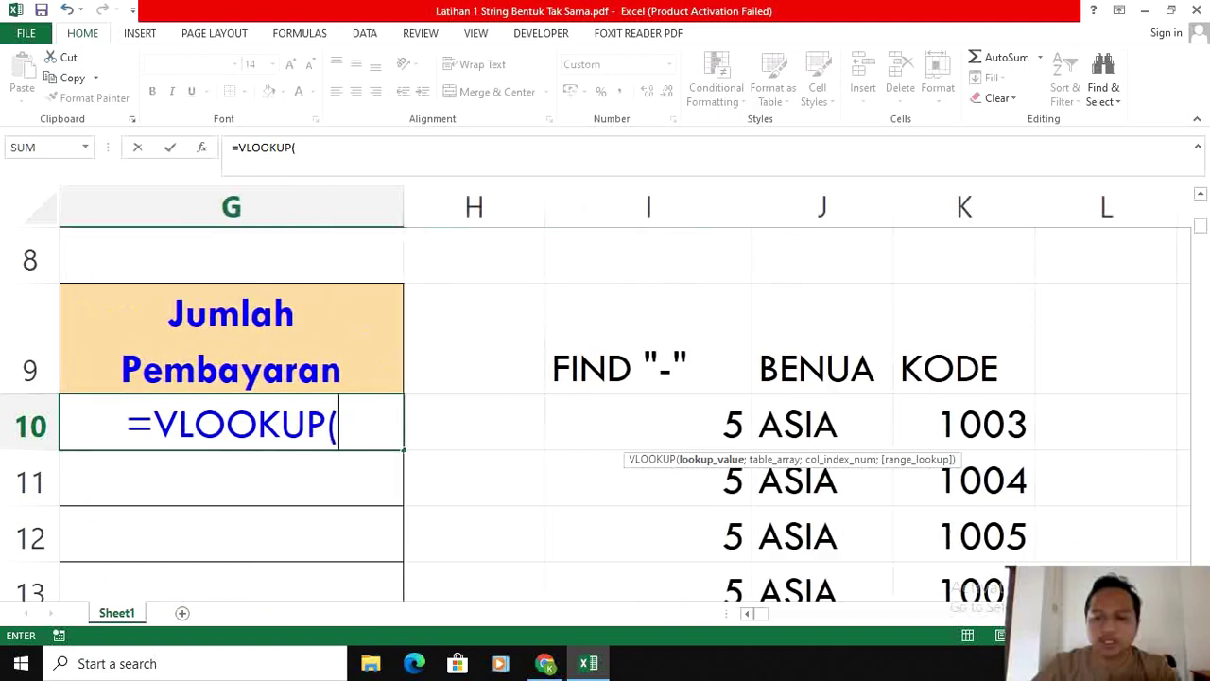
{"action": "left_click", "coordinate": [983, 420]}
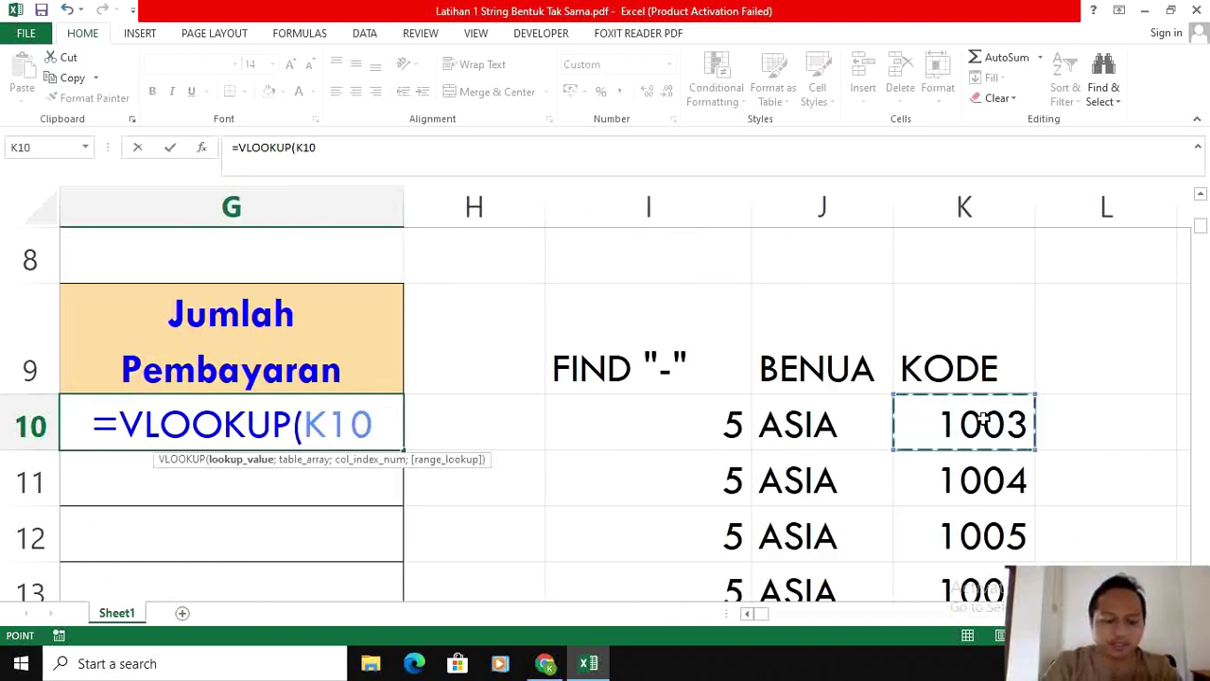
{"action": "type", "text": ";"}
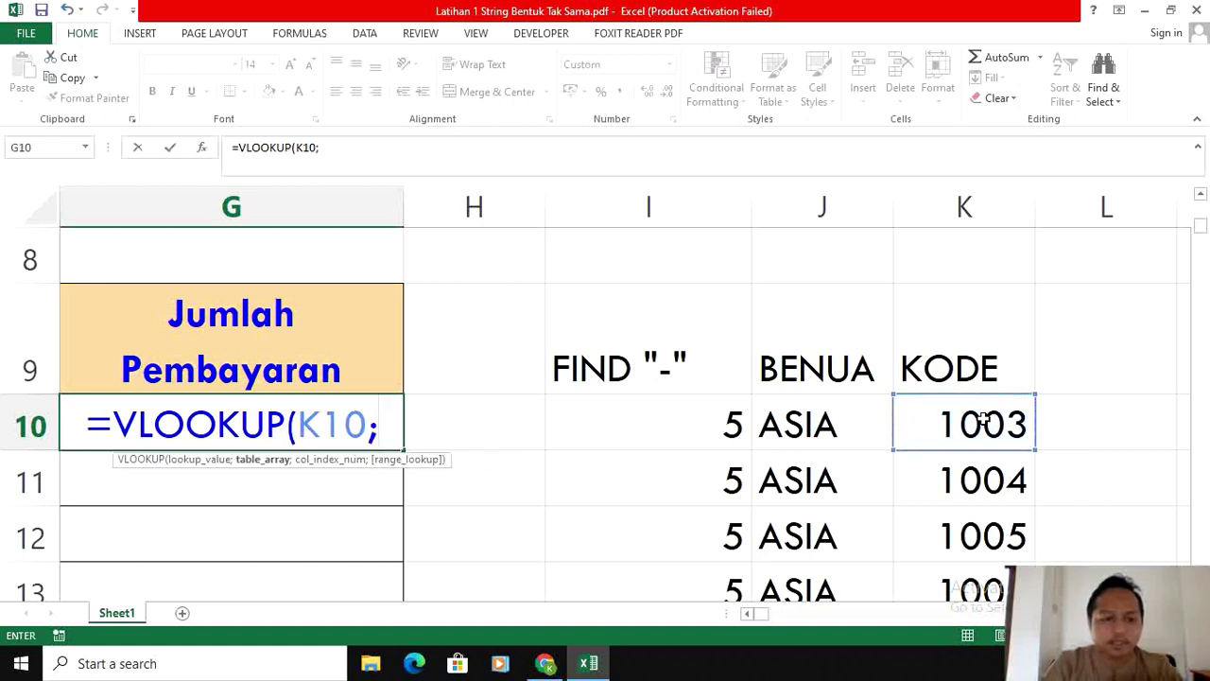
{"action": "type", "text": "KODE"}
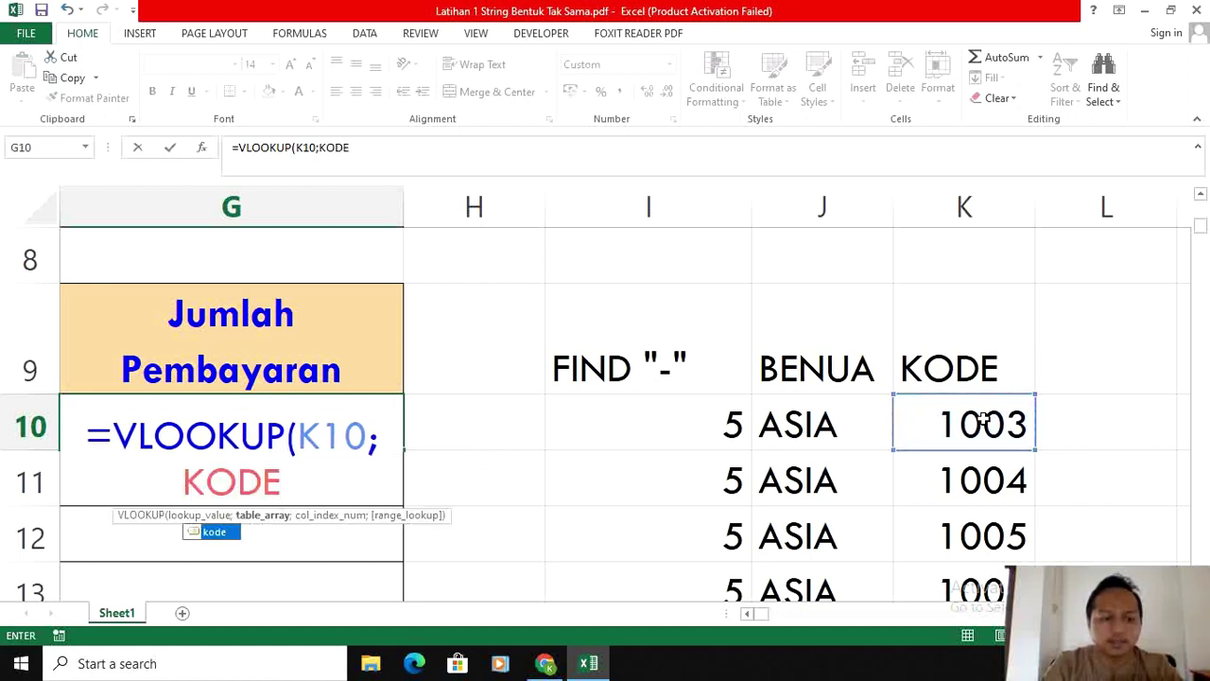
{"action": "type", "text": ";"}
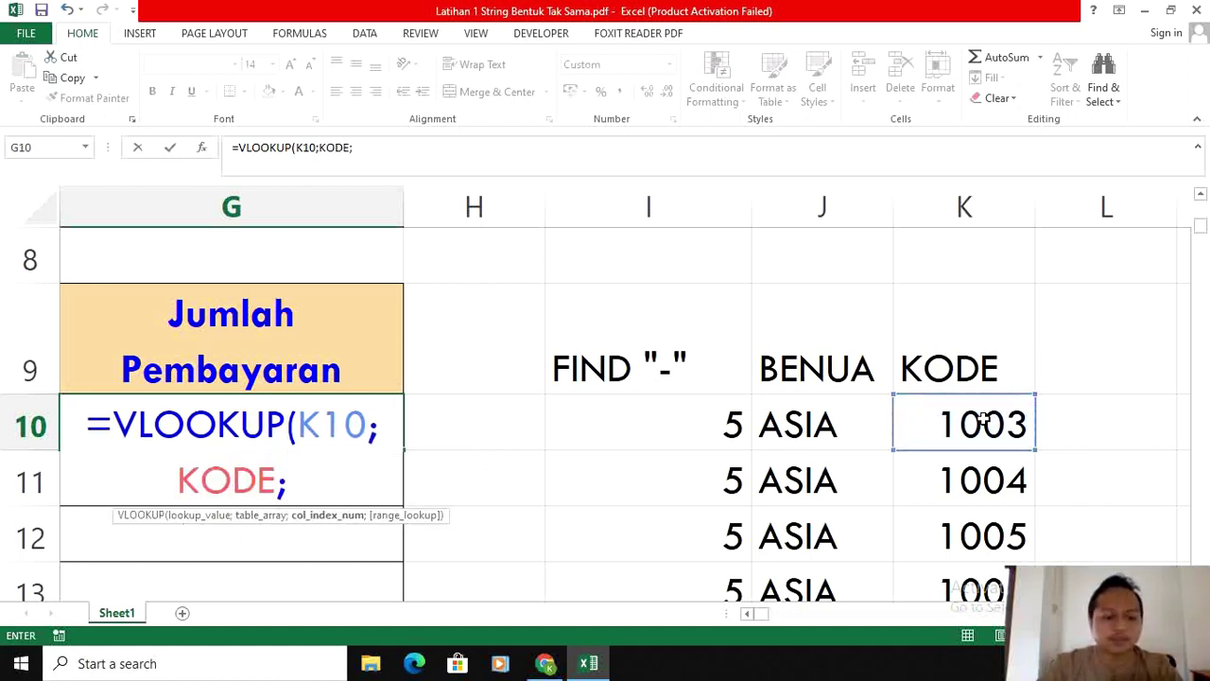
Complete the VLOOKUP in G10 with column index 3 for Tarip Tour Per Paket and 0 for an exact match.
{"action": "scroll", "coordinate": [600, 475], "scroll_direction": "down", "scroll_amount": 4}
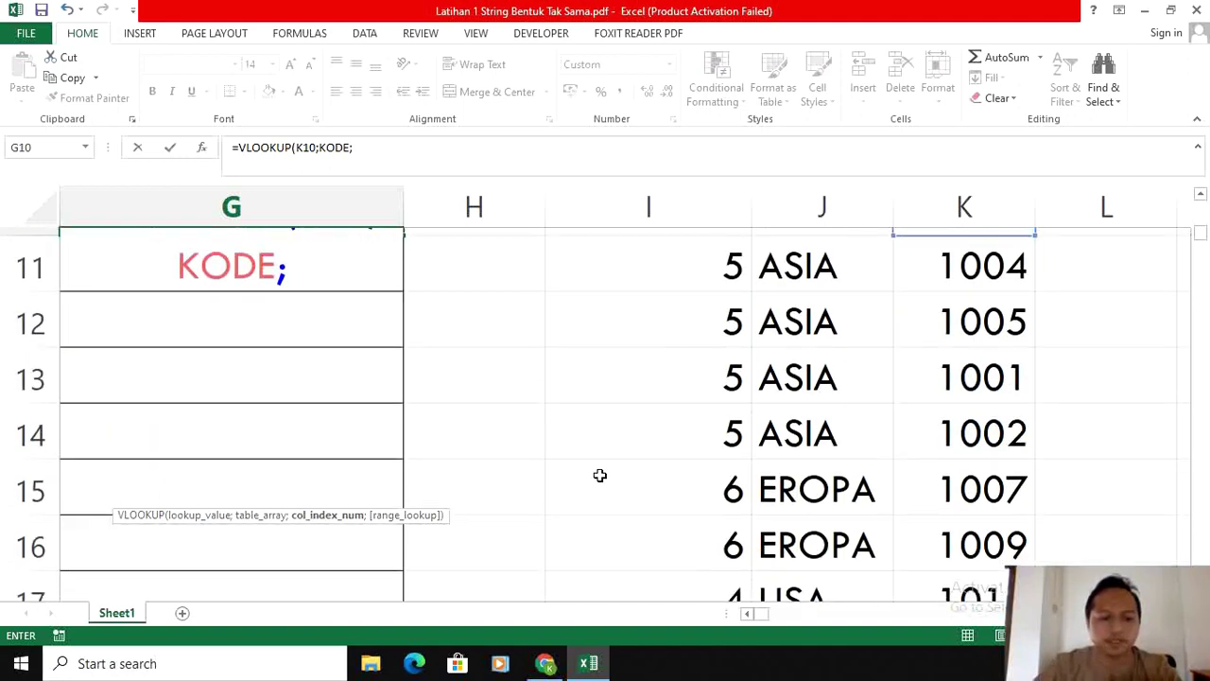
{"action": "scroll", "coordinate": [600, 474], "scroll_direction": "down", "scroll_amount": 4}
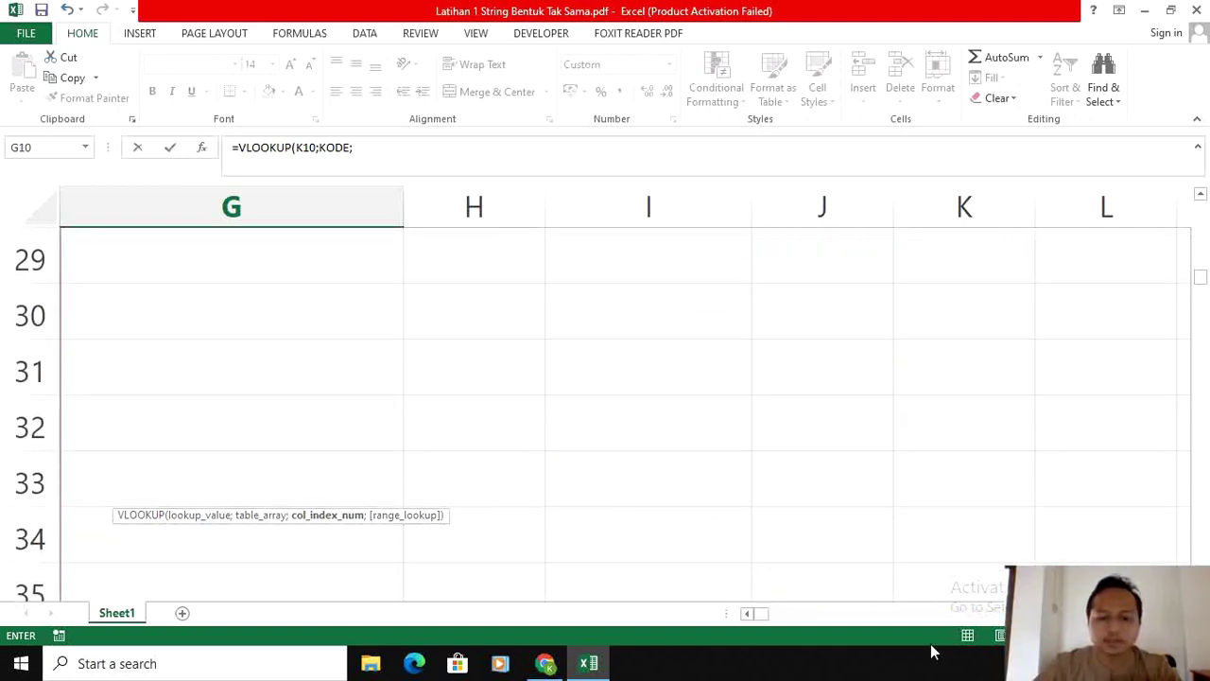
{"action": "left_click", "coordinate": [747, 614]}
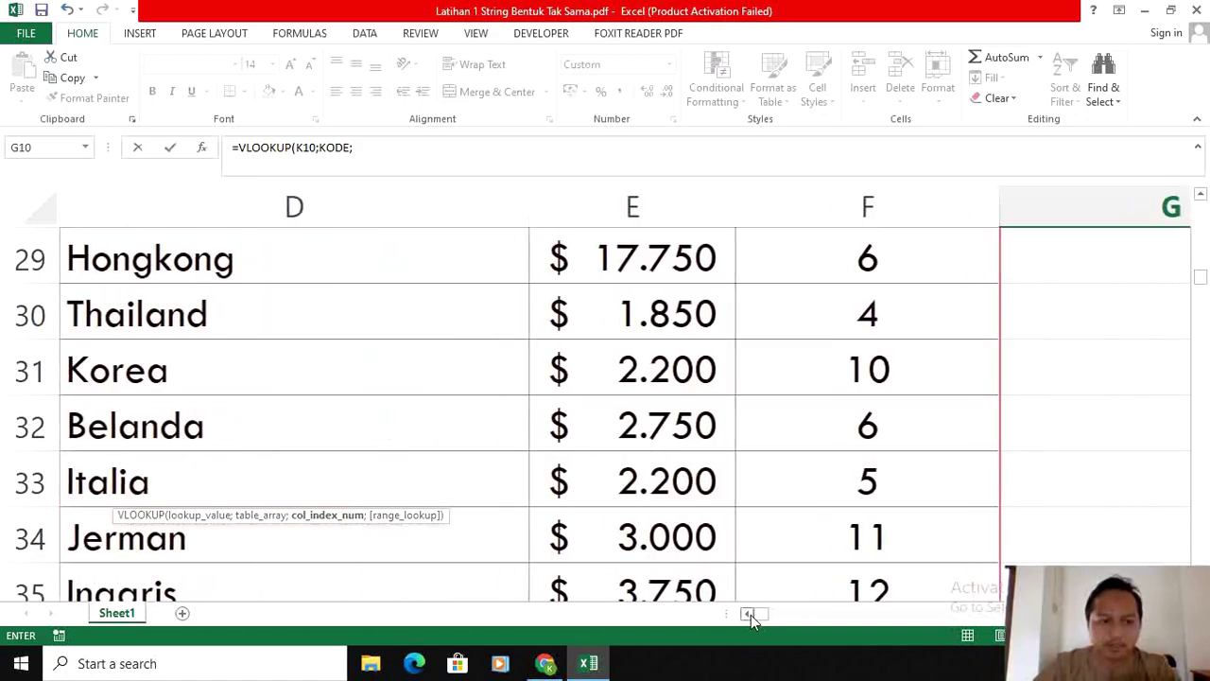
{"action": "scroll", "coordinate": [750, 535], "scroll_direction": "up", "scroll_amount": 1}
{"action": "scroll", "coordinate": [750, 535], "scroll_direction": "up", "scroll_amount": 1}
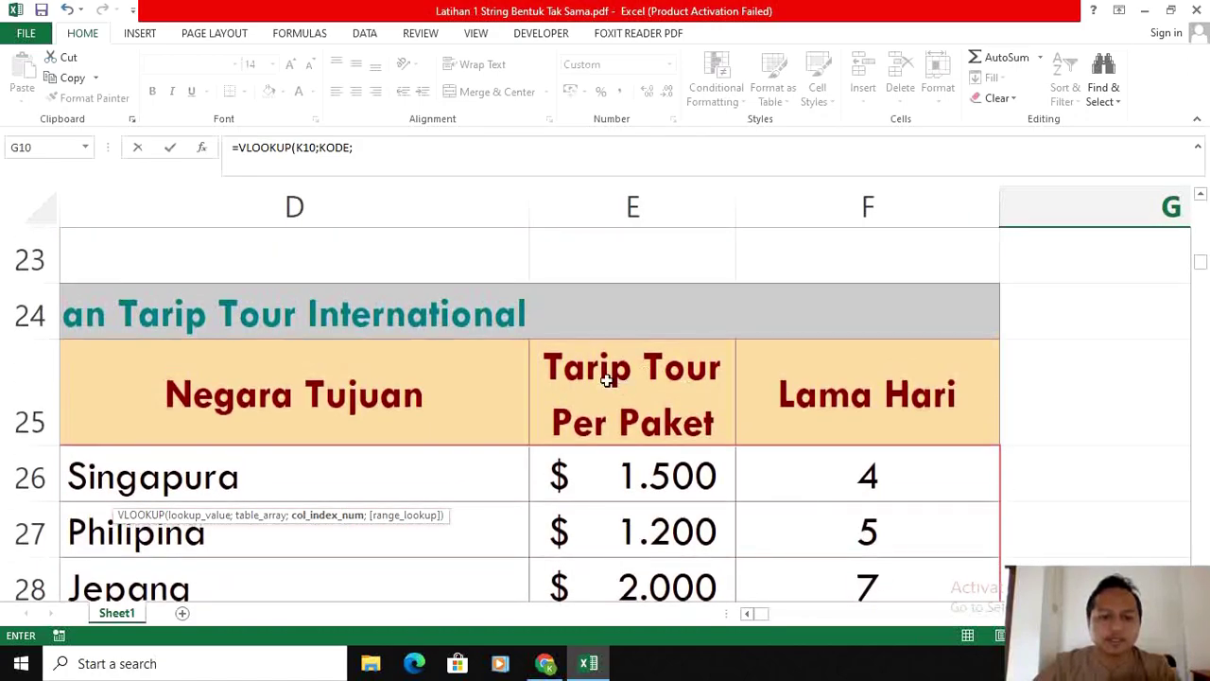
{"action": "scroll", "coordinate": [750, 427], "scroll_direction": "up", "scroll_amount": 5}
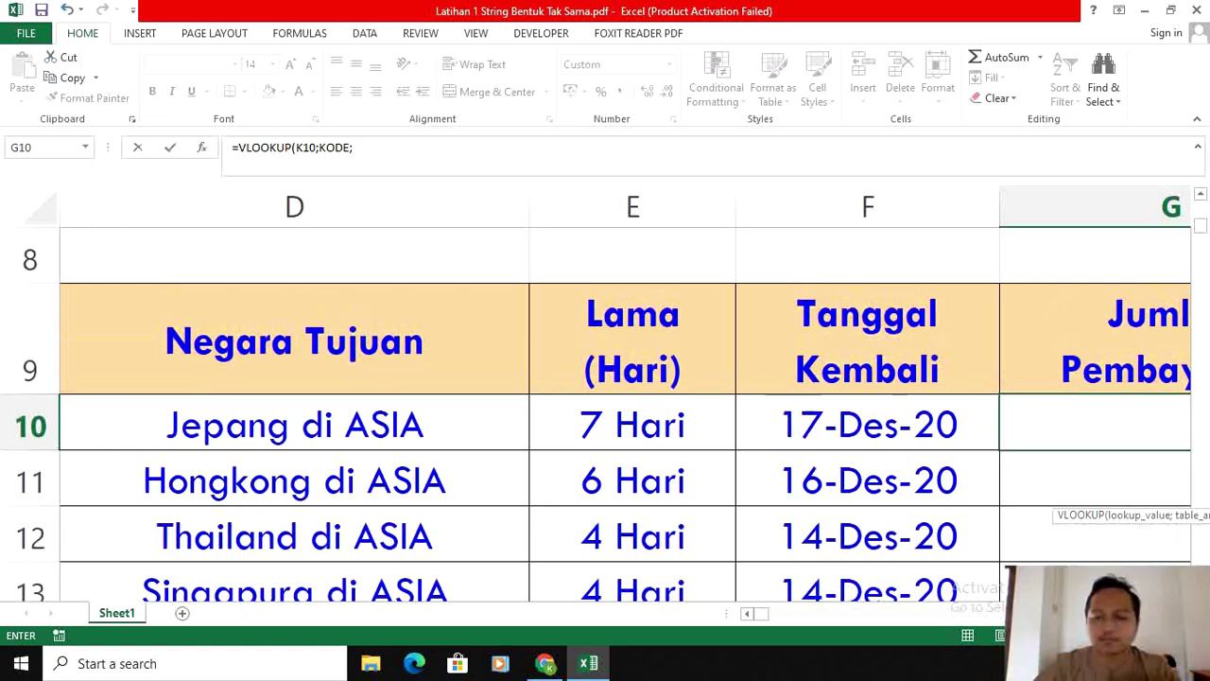
{"action": "left_click", "coordinate": [1183, 614]}
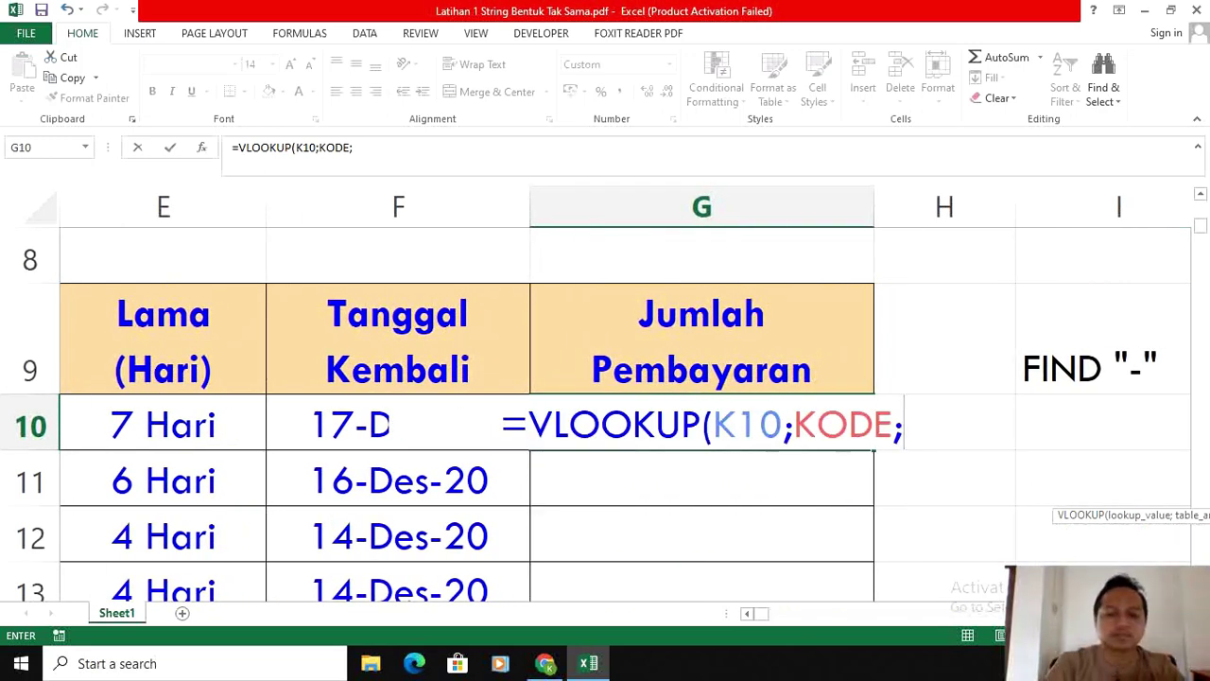
{"action": "type", "text": "3;"}
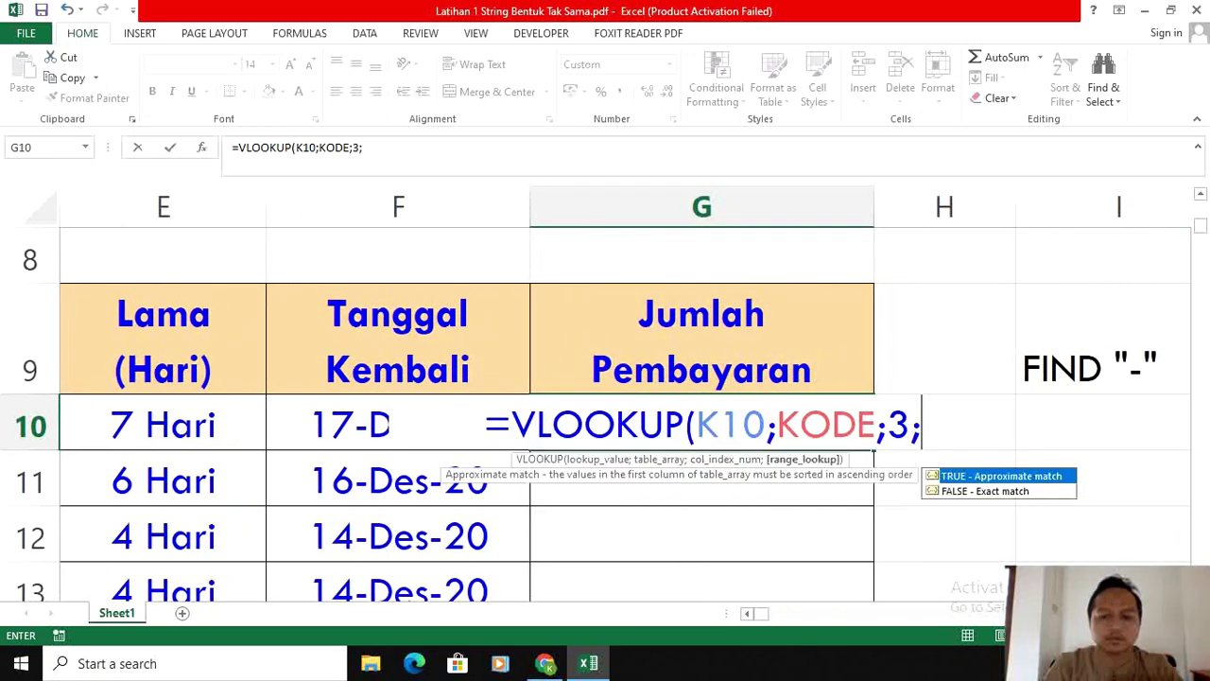
{"action": "type", "text": "0)"}
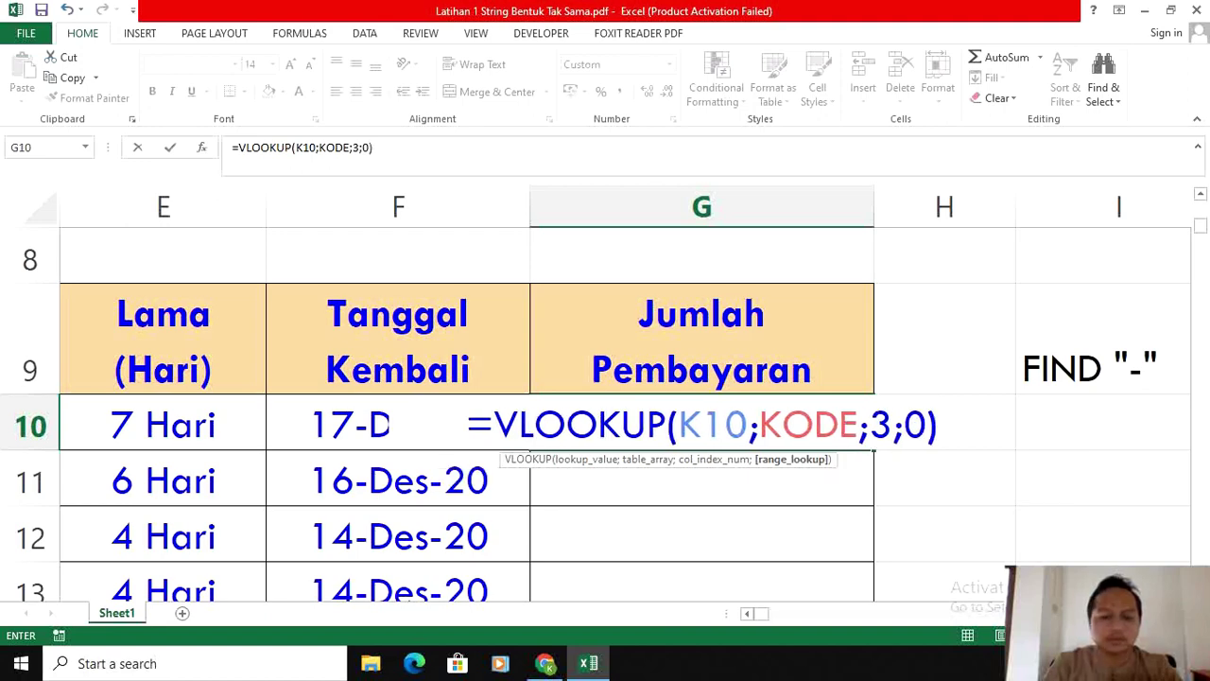
Multiply the VLOOKUP in G10 by the Kurs US$ cell as absolute reference $D$7 and enter the formula.
{"action": "type", "text": "*"}
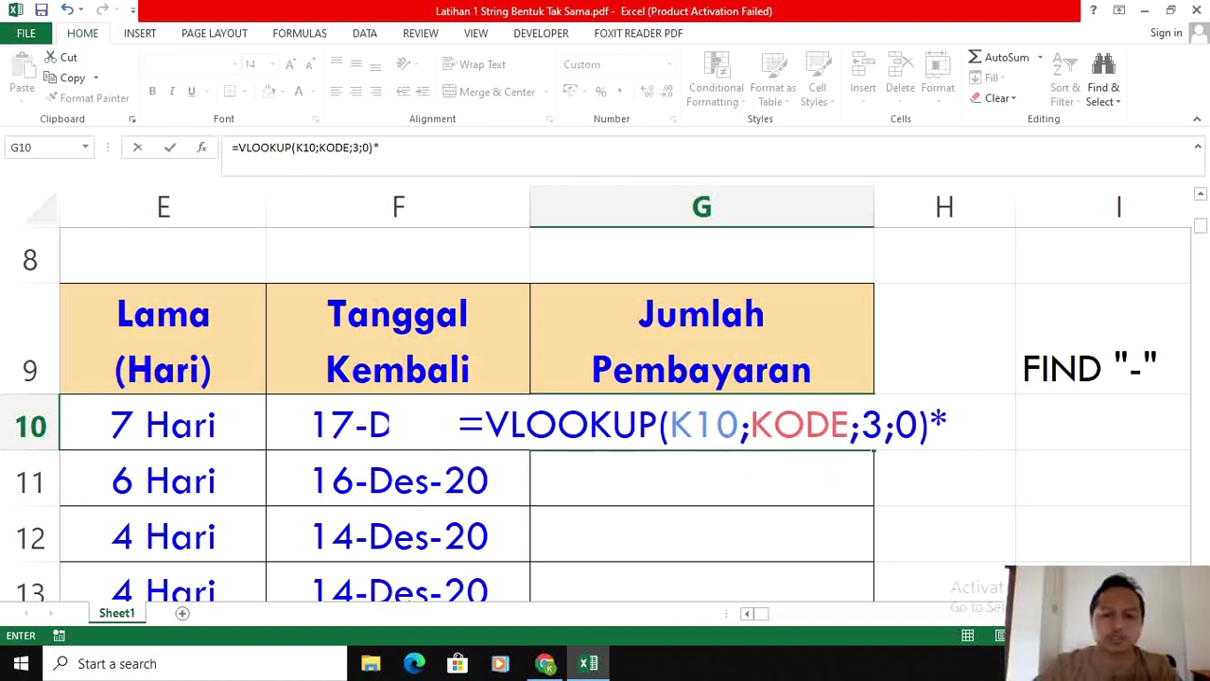
{"action": "left_click", "coordinate": [747, 613]}
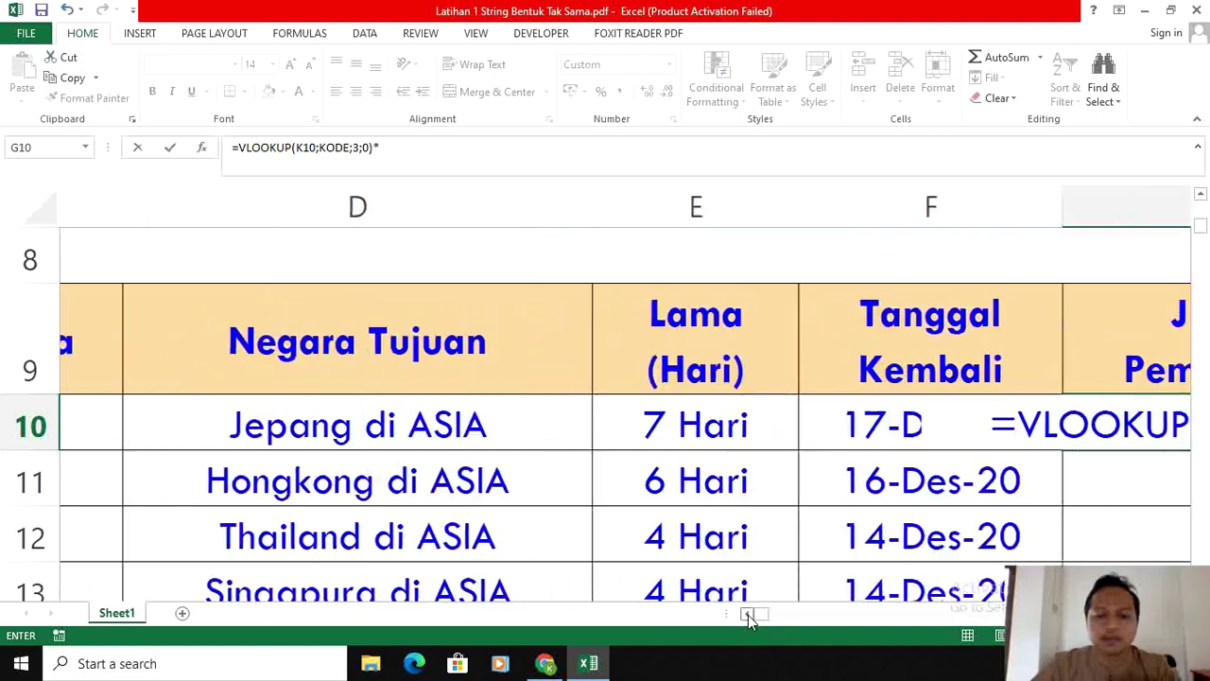
{"action": "scroll", "coordinate": [618, 548], "scroll_direction": "up", "scroll_amount": 1}
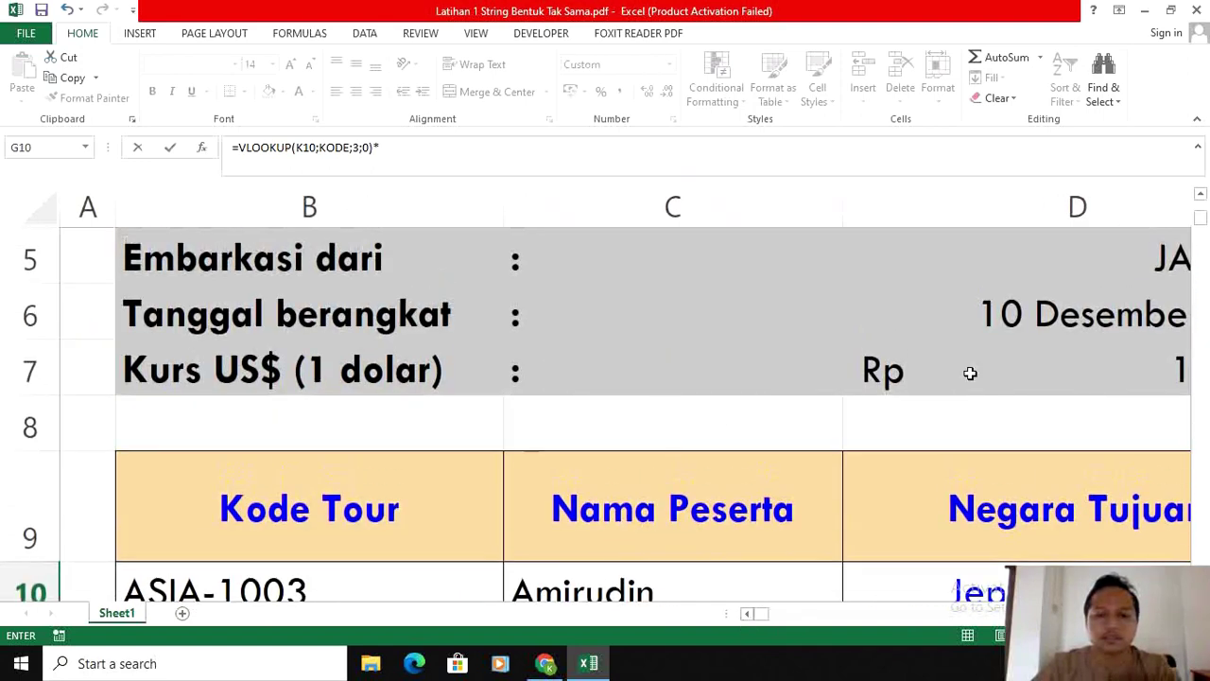
{"action": "left_click", "coordinate": [977, 373]}
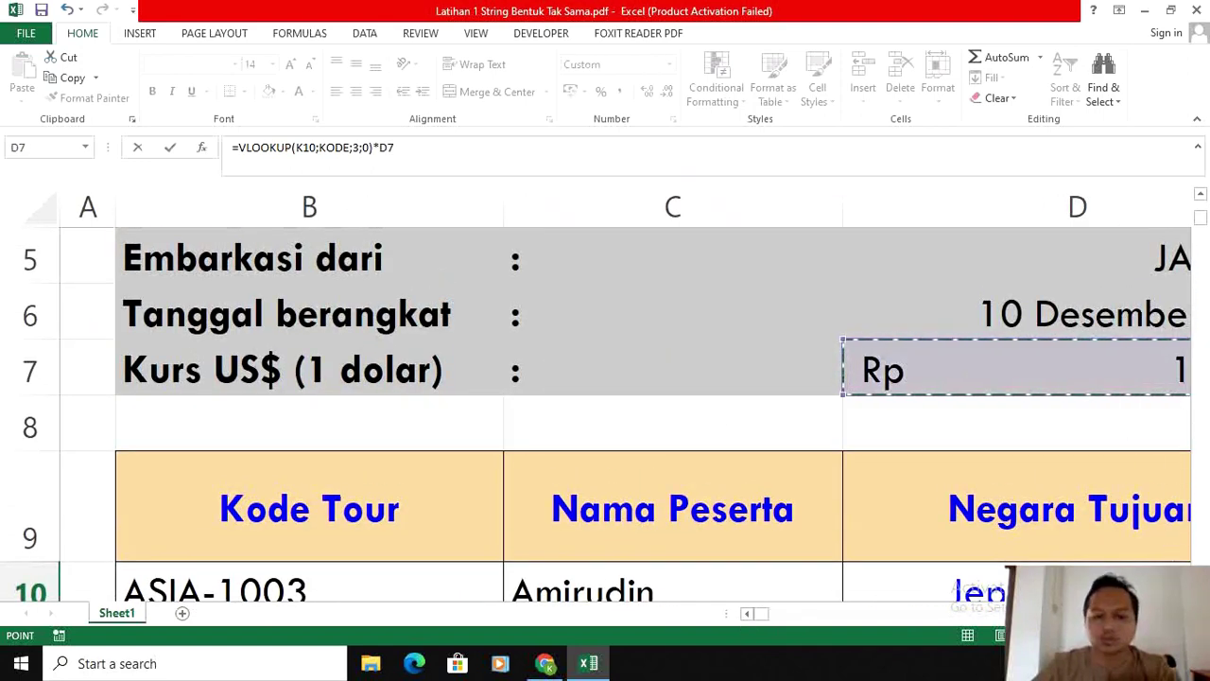
{"action": "scroll", "coordinate": [625, 400], "scroll_direction": "right", "scroll_amount": 3}
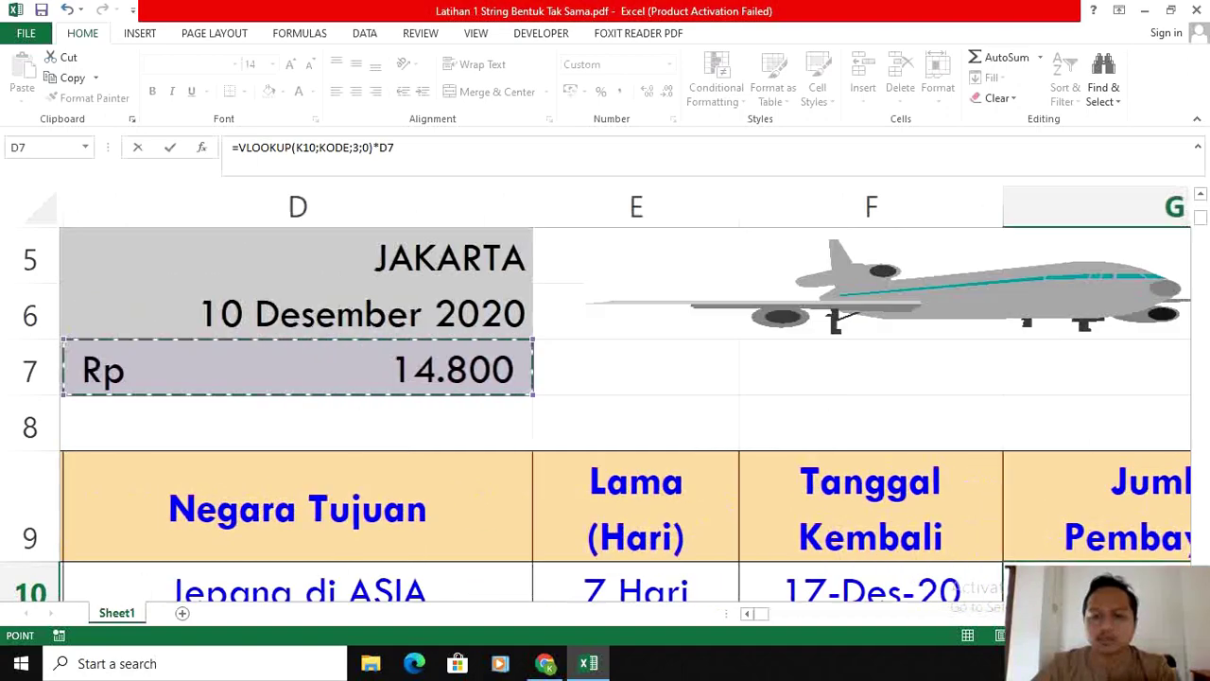
{"action": "scroll", "coordinate": [625, 400], "scroll_direction": "down", "scroll_amount": 1}
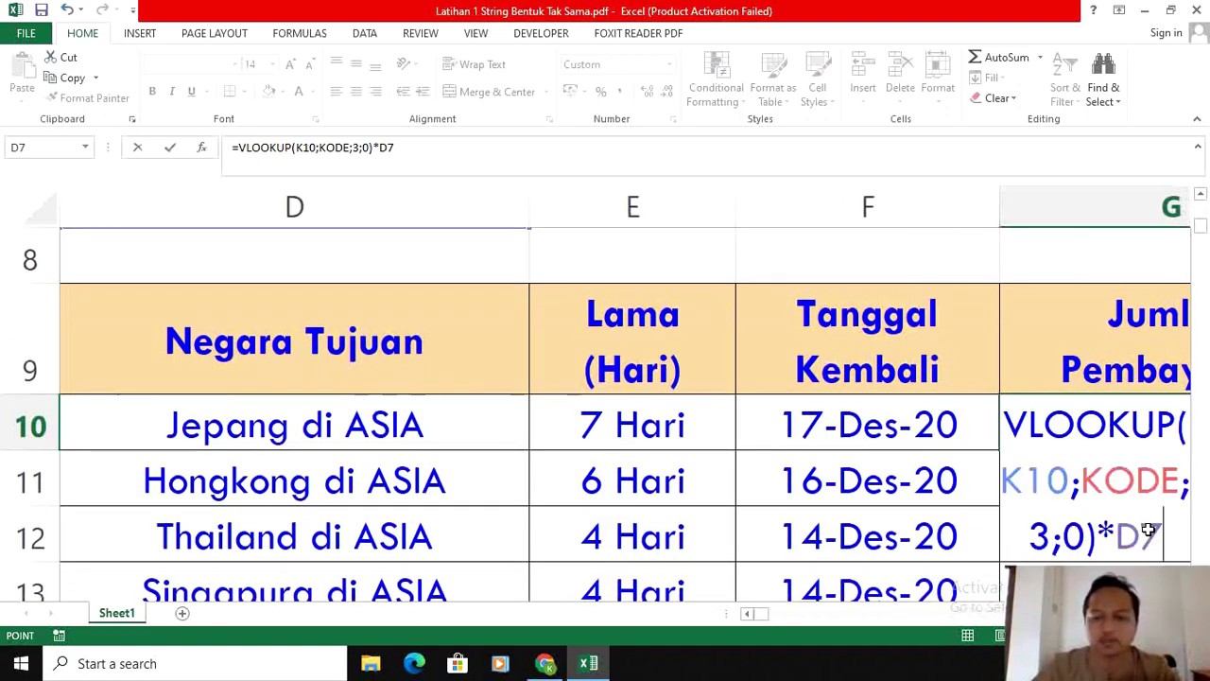
{"action": "scroll", "coordinate": [626, 400], "scroll_direction": "right", "scroll_amount": 1}
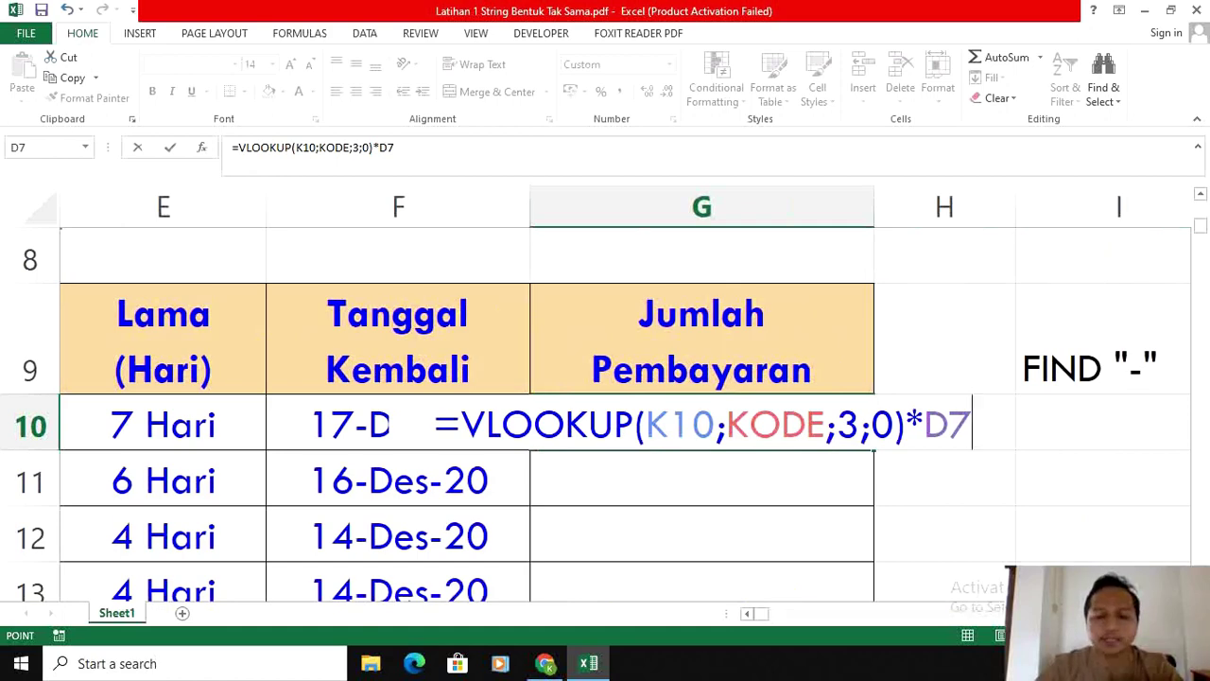
{"action": "key", "text": "F4"}
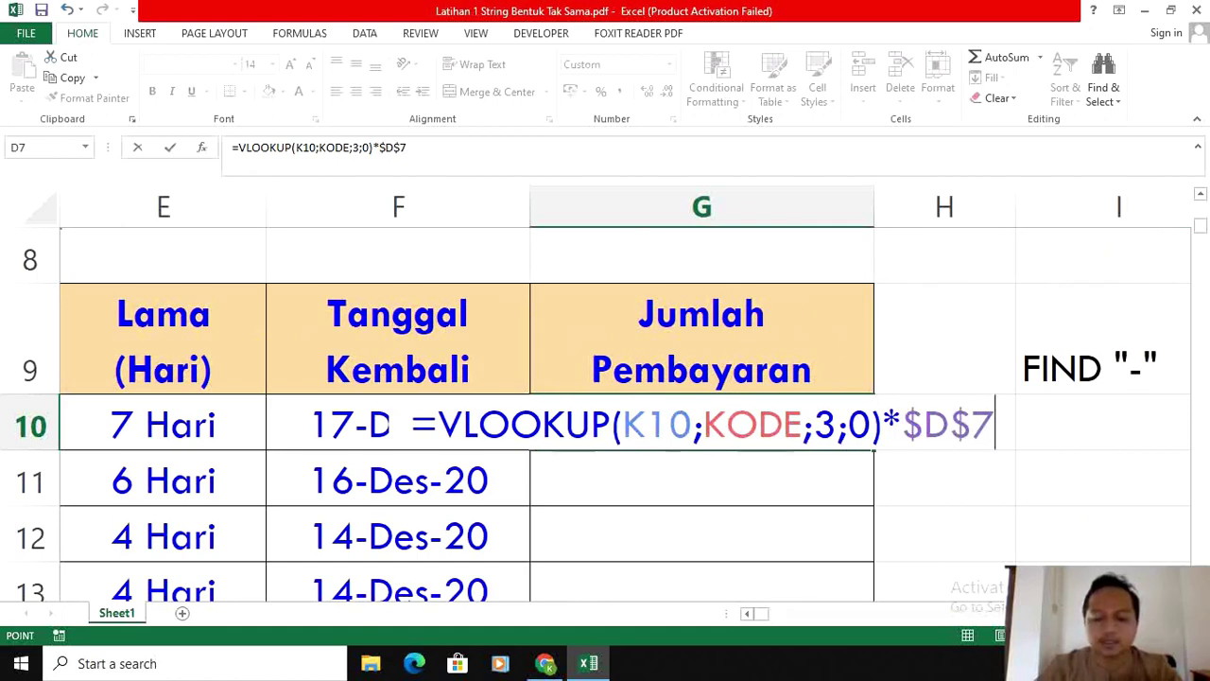
{"action": "key", "text": "Return"}
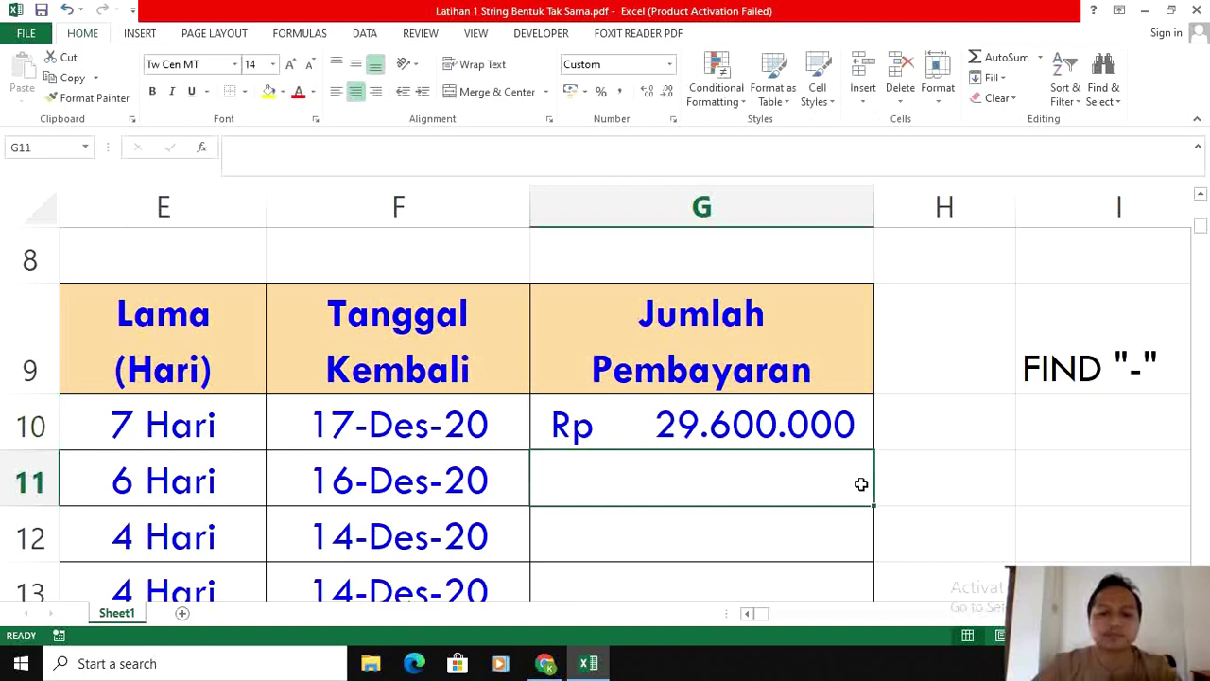
Fill the G10 payment formula down the Jumlah Pembayaran column to G19 and check the filled rows.
{"action": "left_click", "coordinate": [855, 444]}
{"action": "double_click", "coordinate": [874, 450]}
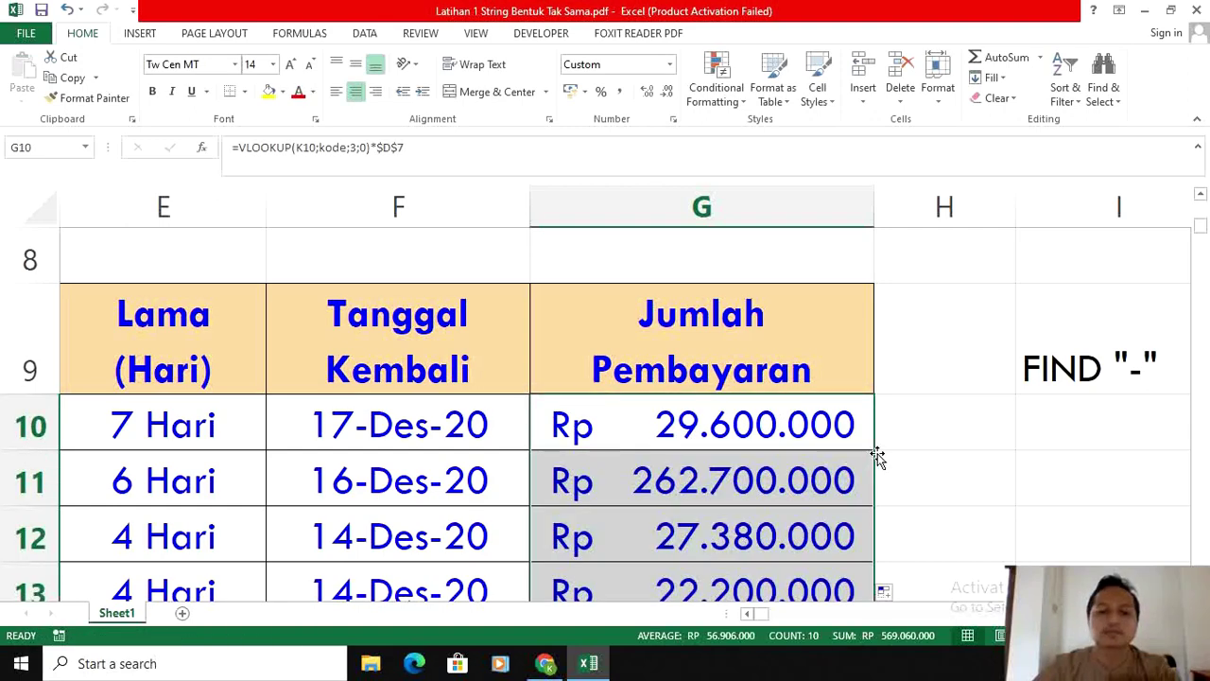
{"action": "scroll", "coordinate": [760, 482], "scroll_direction": "down", "scroll_amount": 4}
{"action": "scroll", "coordinate": [748, 498], "scroll_direction": "up", "scroll_amount": 2}
{"action": "scroll", "coordinate": [762, 454], "scroll_direction": "down", "scroll_amount": 1}
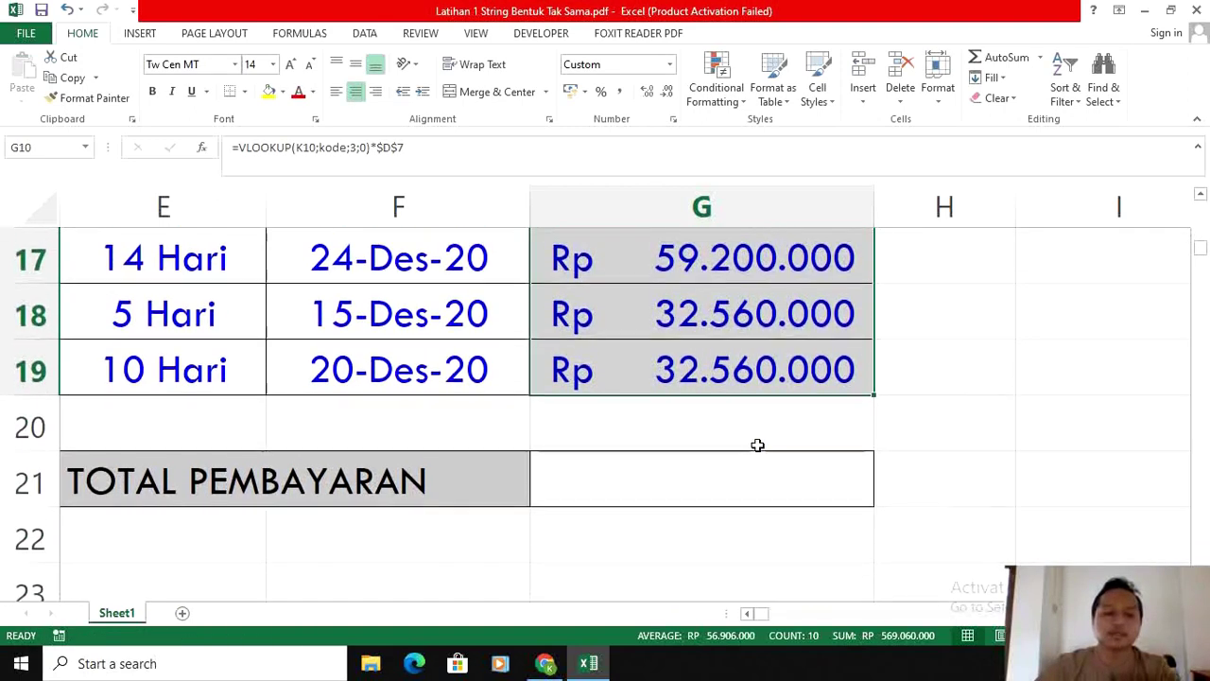
{"action": "scroll", "coordinate": [757, 444], "scroll_direction": "up", "scroll_amount": 3}
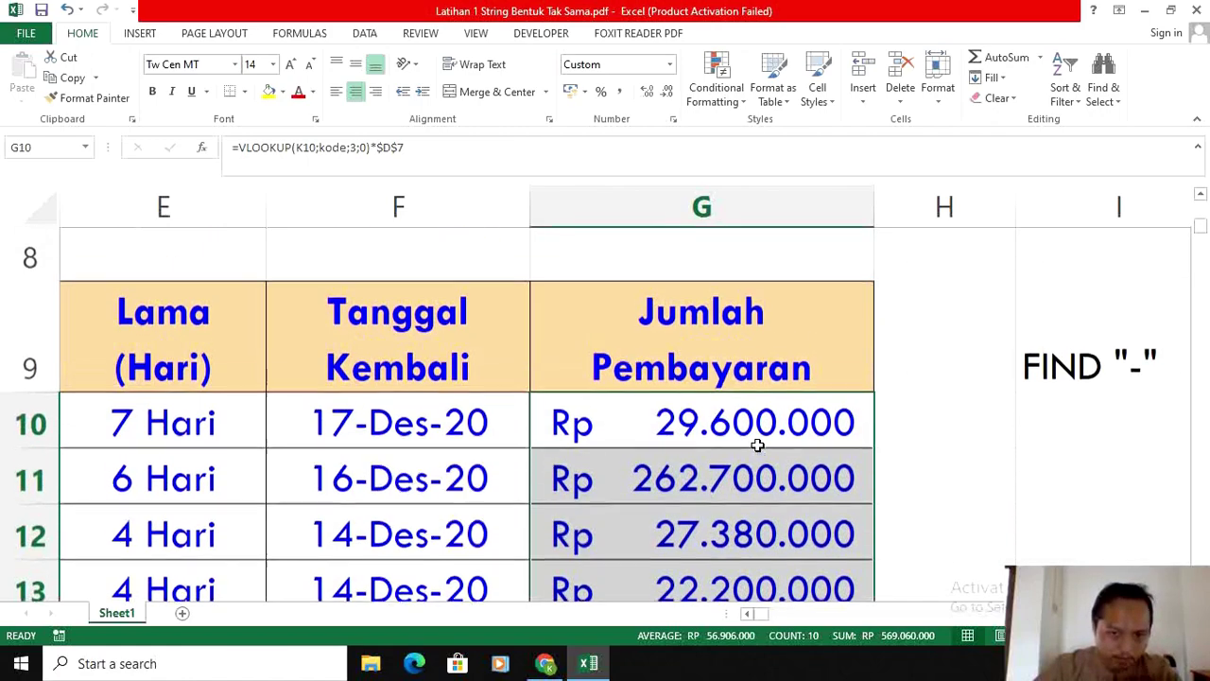
Enter =SUM(G10:G20) in the TOTAL PEMBAYARAN cell G21 with AutoSum.
{"action": "scroll", "coordinate": [746, 445], "scroll_direction": "down", "scroll_amount": 3}
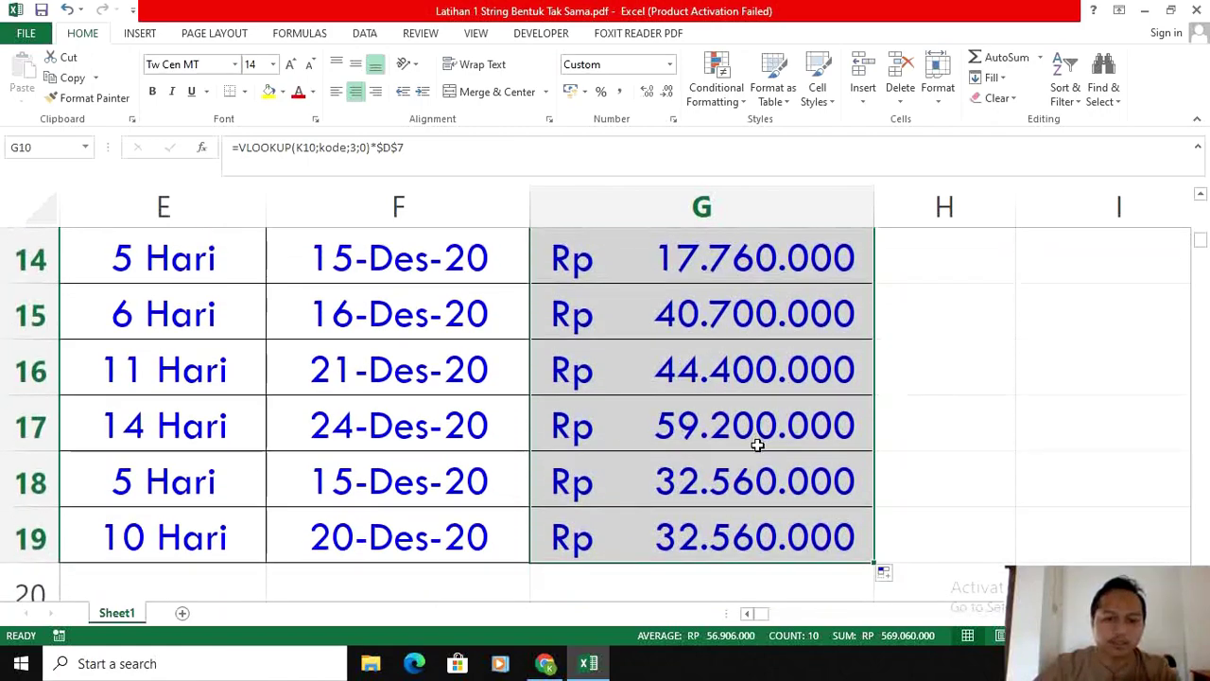
{"action": "left_click", "coordinate": [711, 482]}
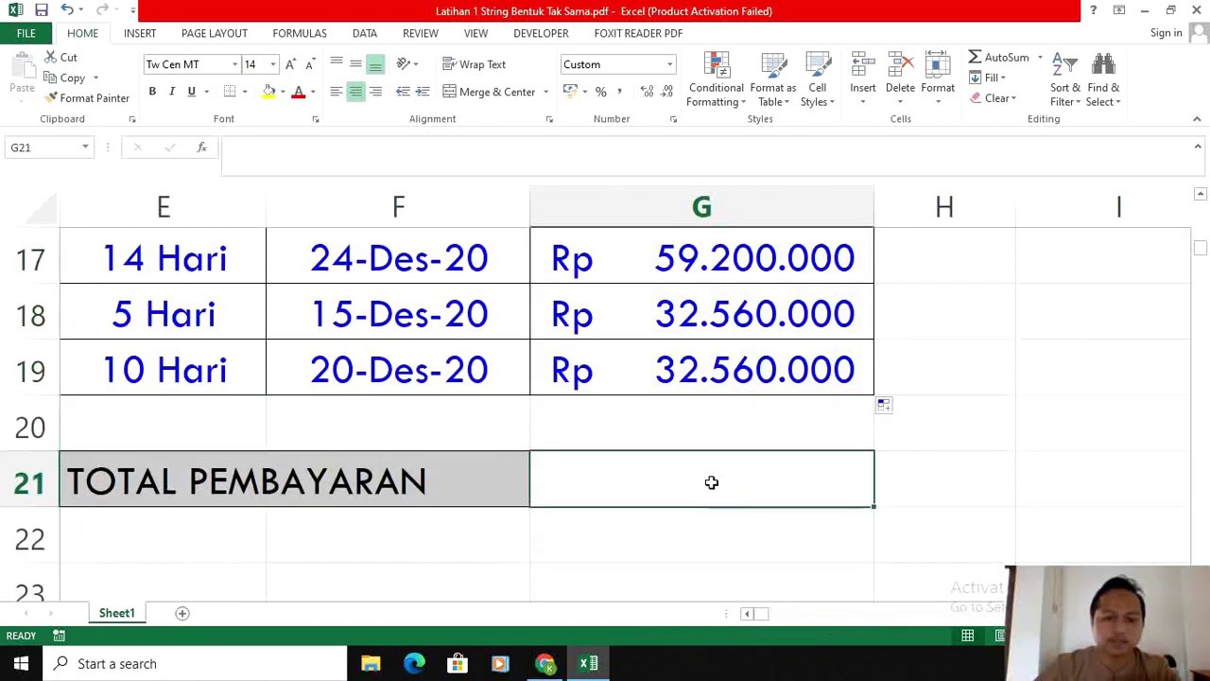
{"action": "left_click", "coordinate": [1004, 58]}
{"action": "scroll", "coordinate": [818, 397], "scroll_direction": "up", "scroll_amount": 5}
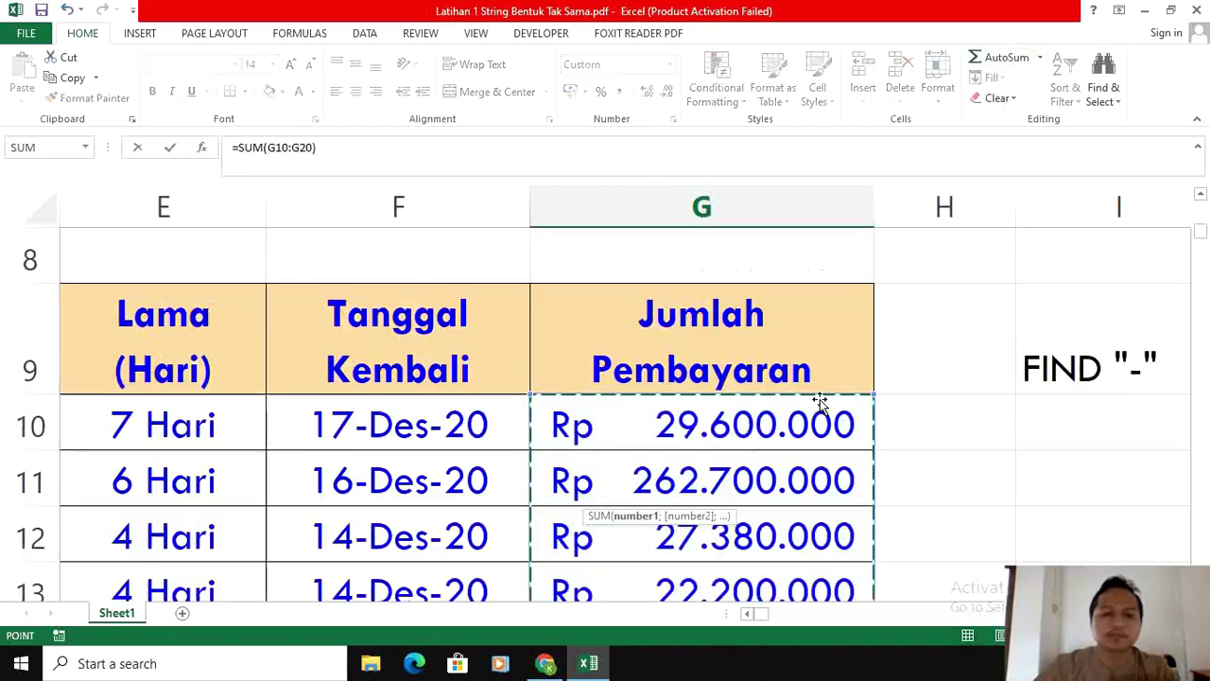
{"action": "scroll", "coordinate": [819, 397], "scroll_direction": "down", "scroll_amount": 2}
{"action": "scroll", "coordinate": [818, 398], "scroll_direction": "down", "scroll_amount": 4}
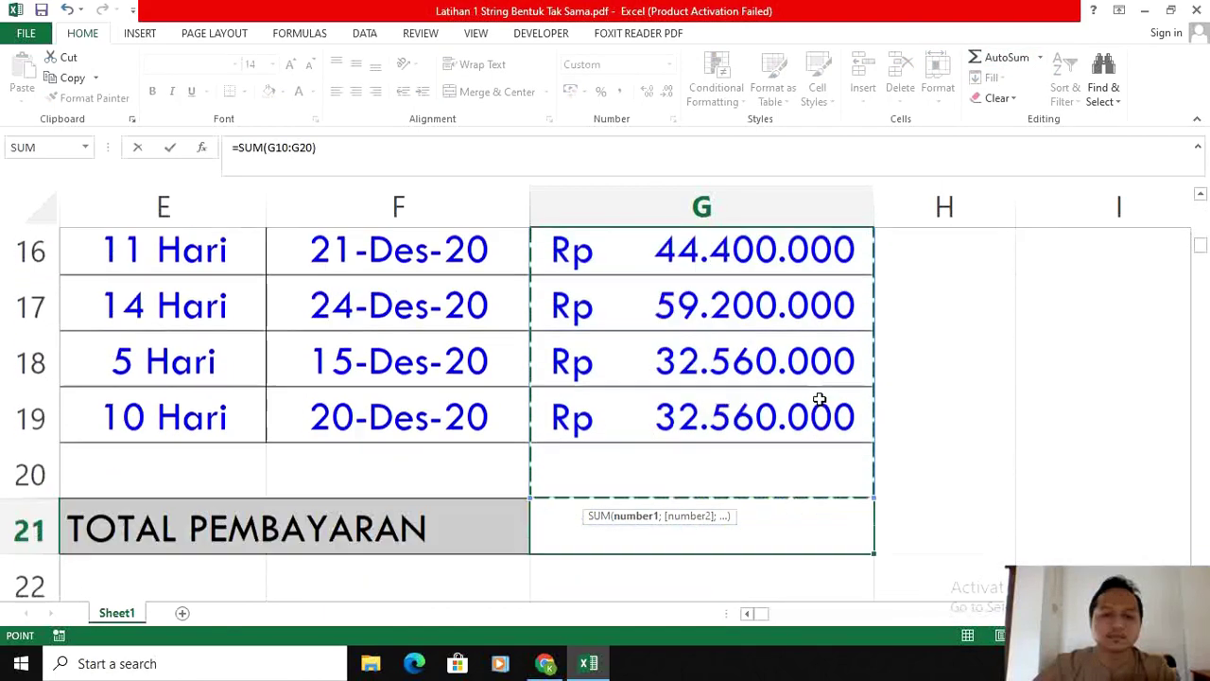
{"action": "key", "text": "Return"}
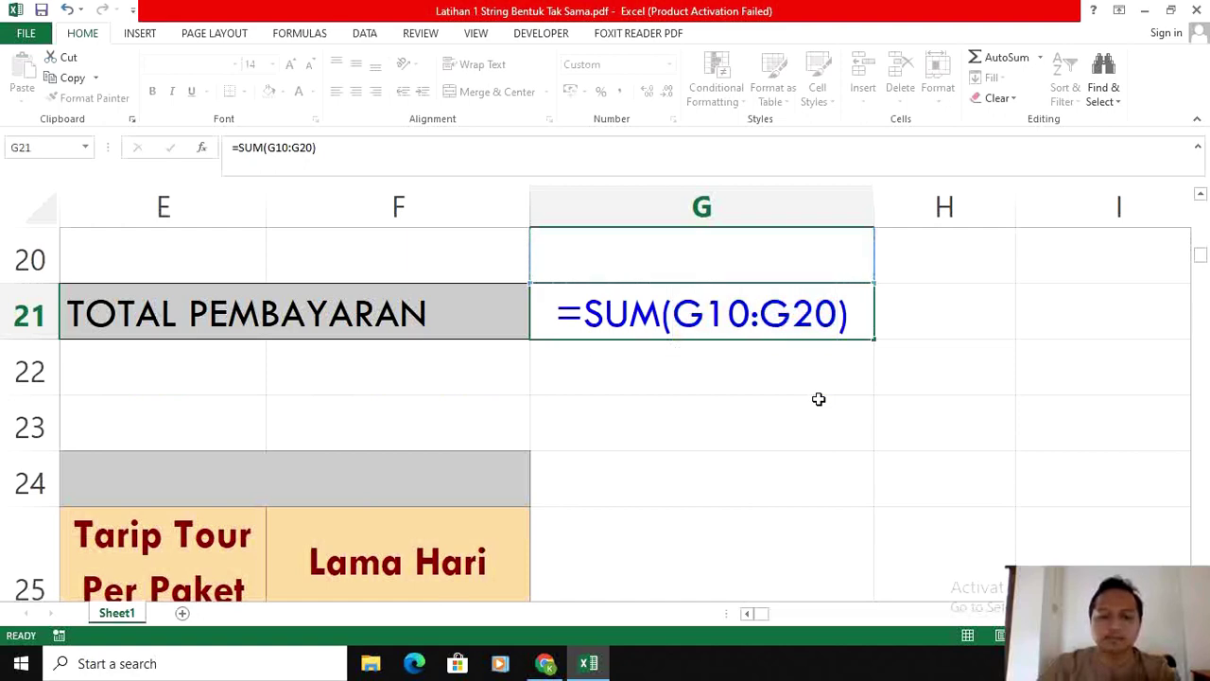
{"action": "left_click", "coordinate": [750, 316]}
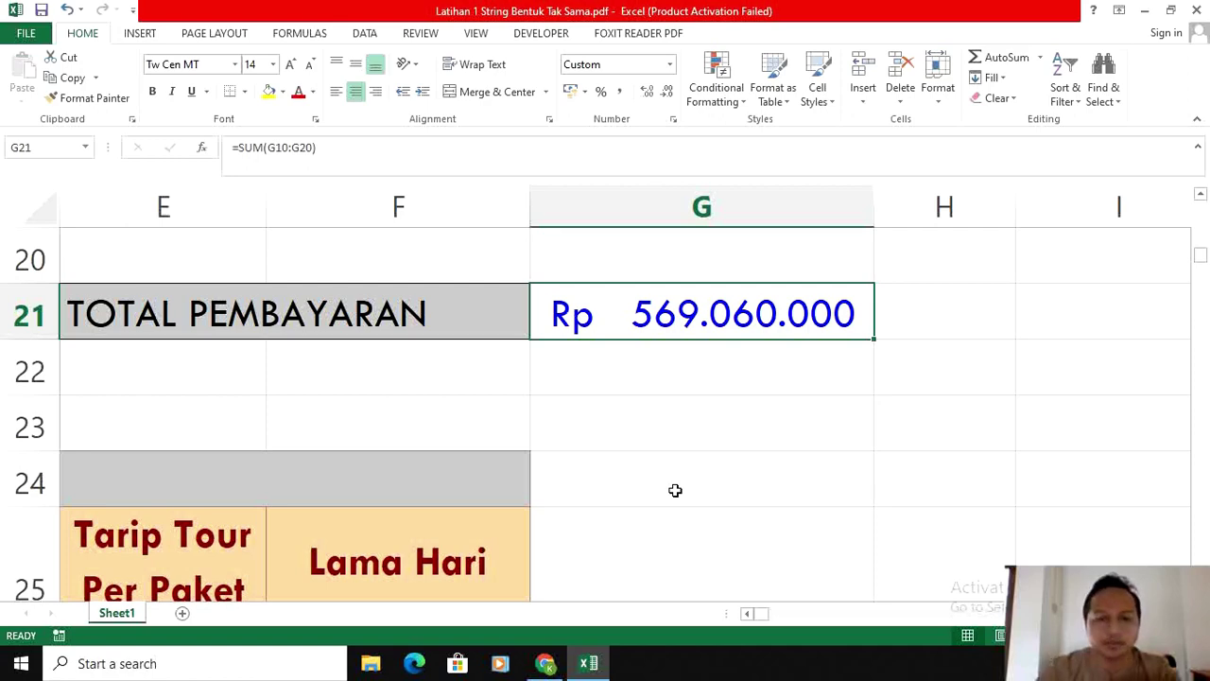
Hide the helper columns FIND "-", BENUA and KODE in I9:K19 by setting their font color to white.
{"action": "scroll", "coordinate": [814, 264], "scroll_direction": "down", "scroll_amount": 1}
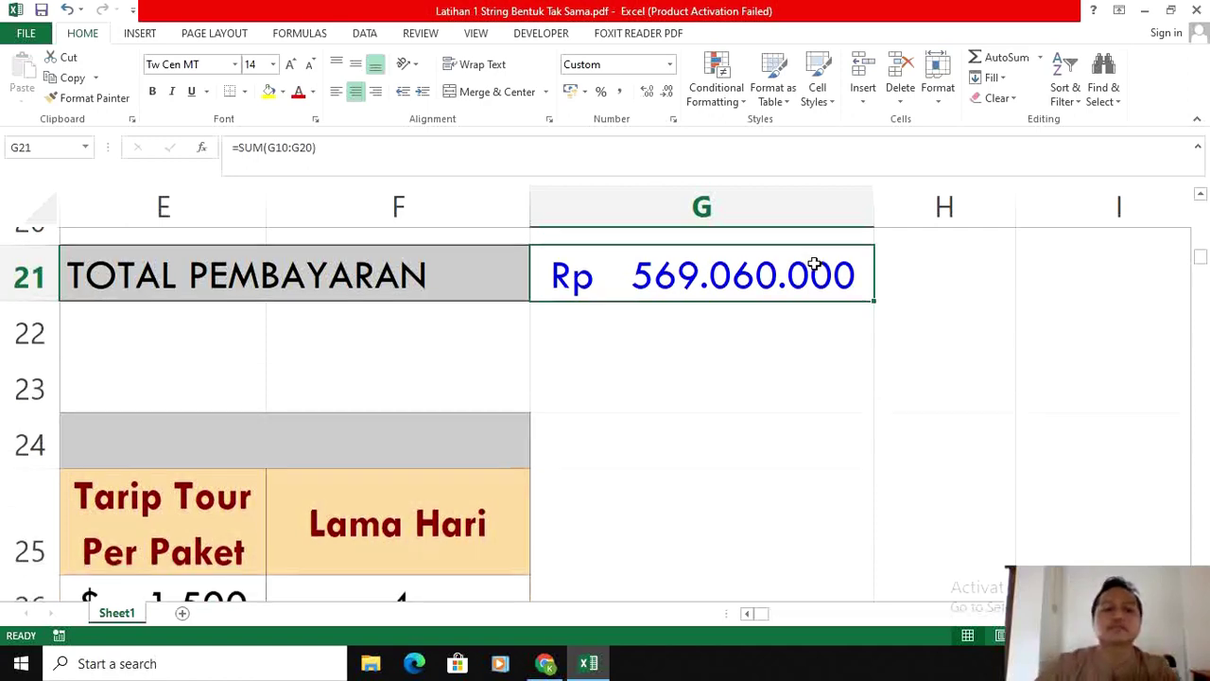
{"action": "scroll", "coordinate": [813, 261], "scroll_direction": "down", "scroll_amount": 2}
{"action": "scroll", "coordinate": [815, 281], "scroll_direction": "down", "scroll_amount": 5, "text": "ctrl"}
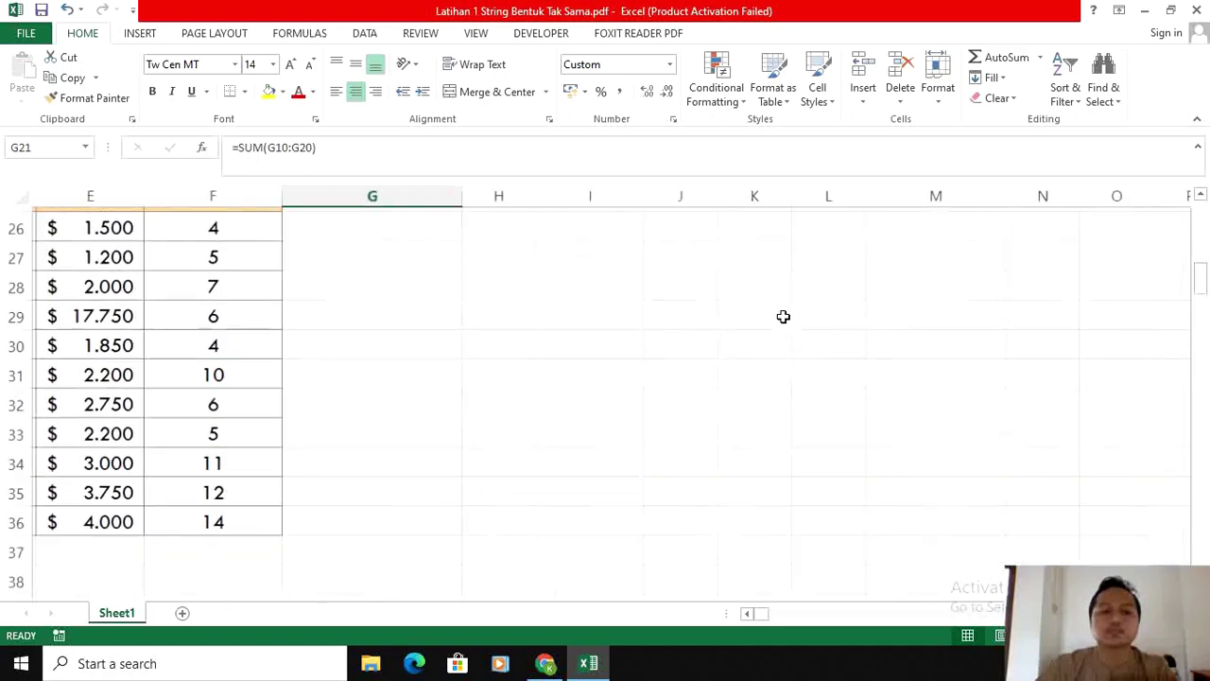
{"action": "scroll", "coordinate": [781, 315], "scroll_direction": "up", "scroll_amount": 6}
{"action": "left_click", "coordinate": [619, 280]}
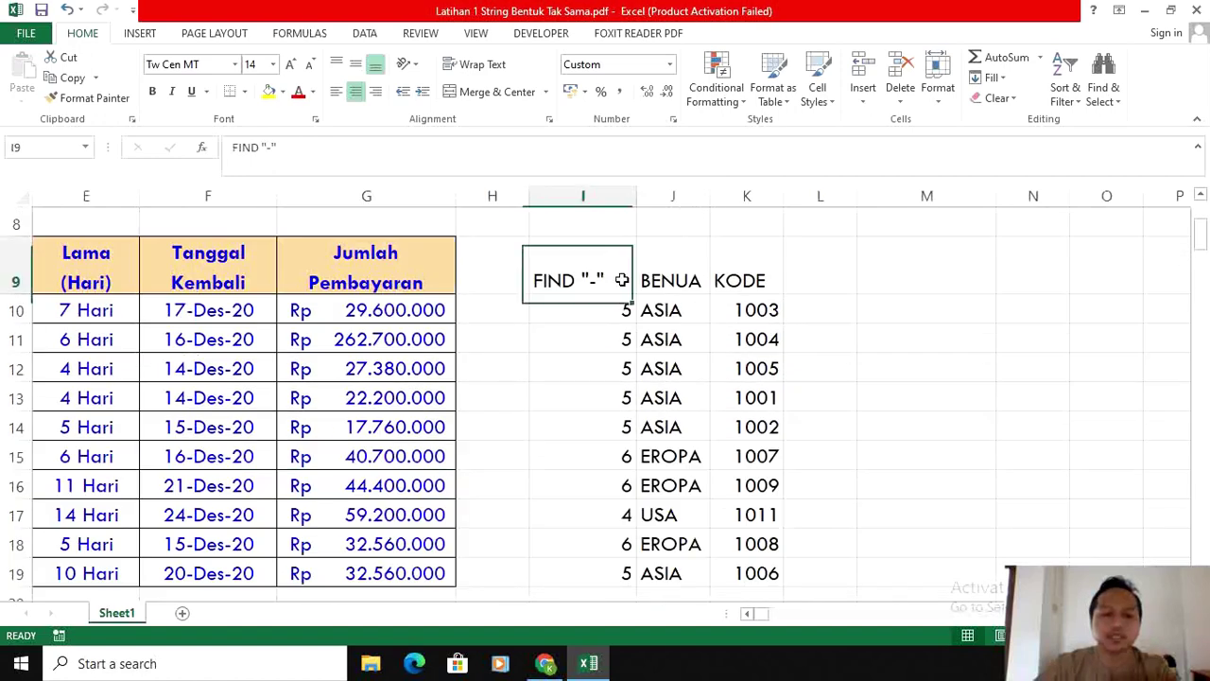
{"action": "mouse_move", "coordinate": [621, 279]}
{"action": "left_mouse_down"}
{"action": "mouse_move", "coordinate": [775, 503]}
{"action": "mouse_move", "coordinate": [780, 573]}
{"action": "left_mouse_up"}
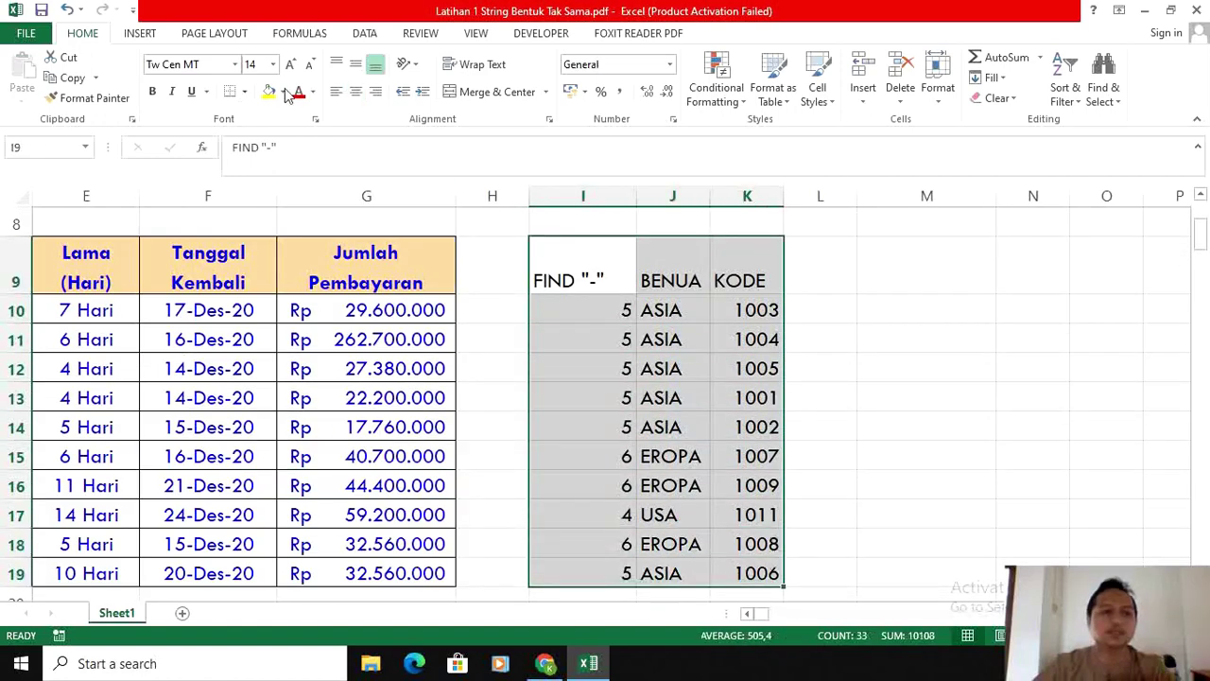
{"action": "left_click", "coordinate": [314, 95]}
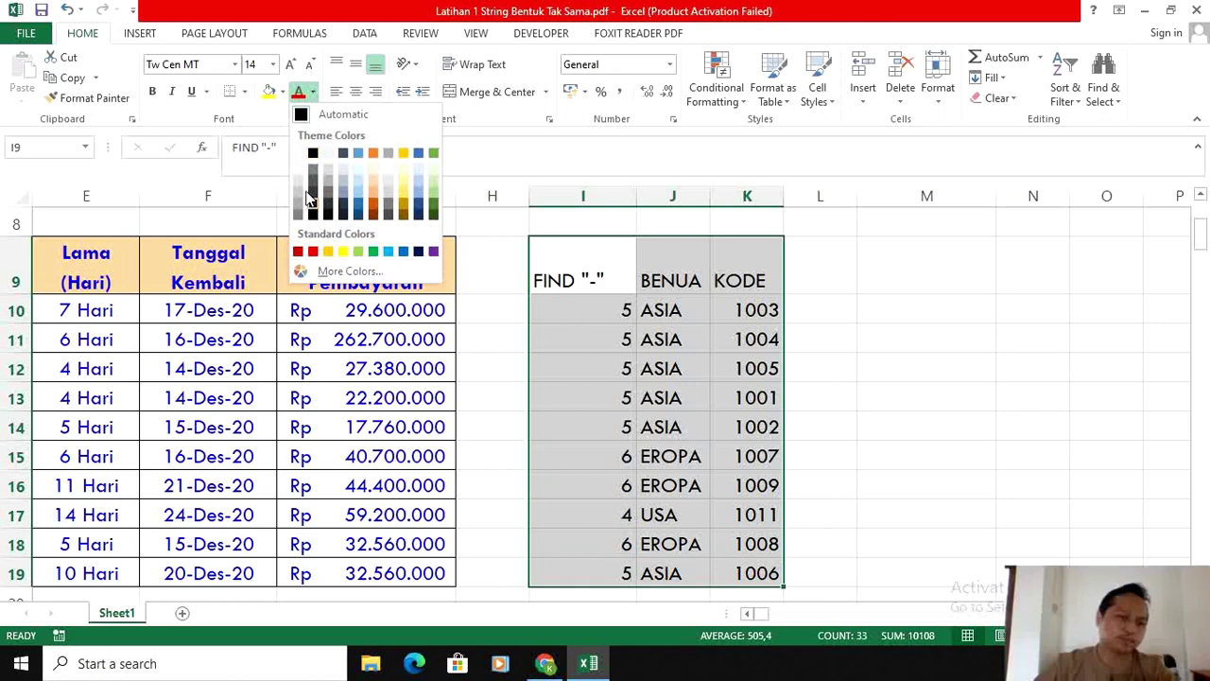
{"action": "left_click", "coordinate": [304, 142]}
{"action": "left_click", "coordinate": [753, 313]}
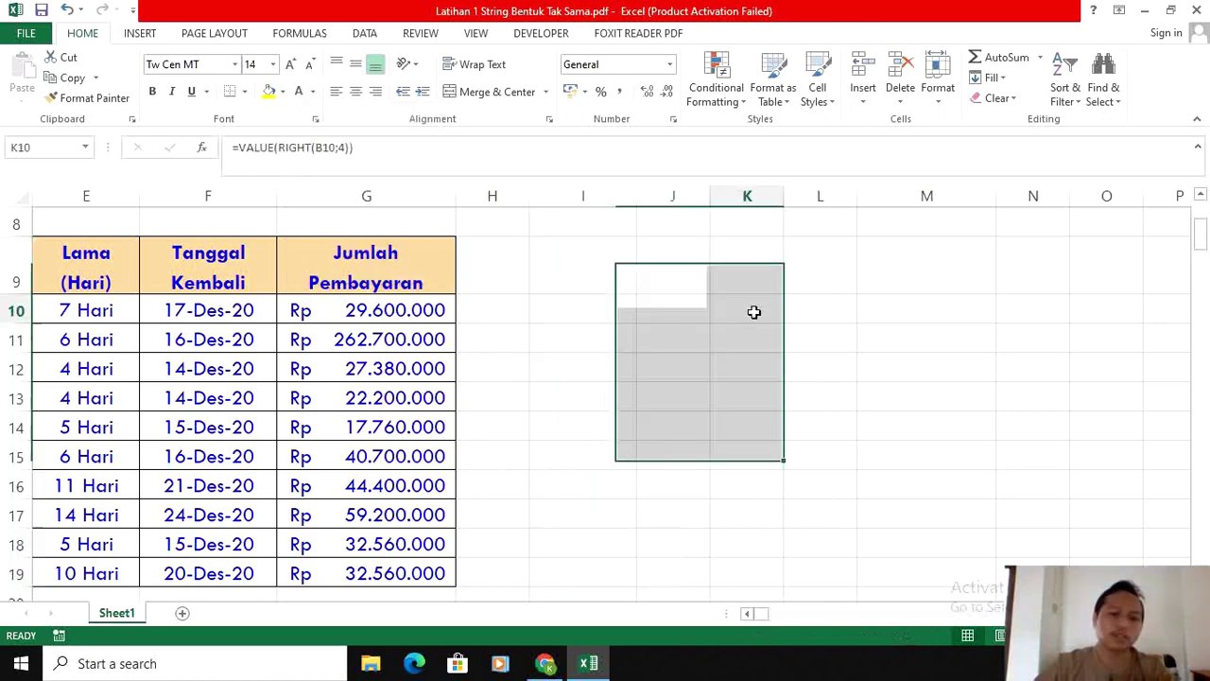
{"action": "left_click", "coordinate": [892, 305]}
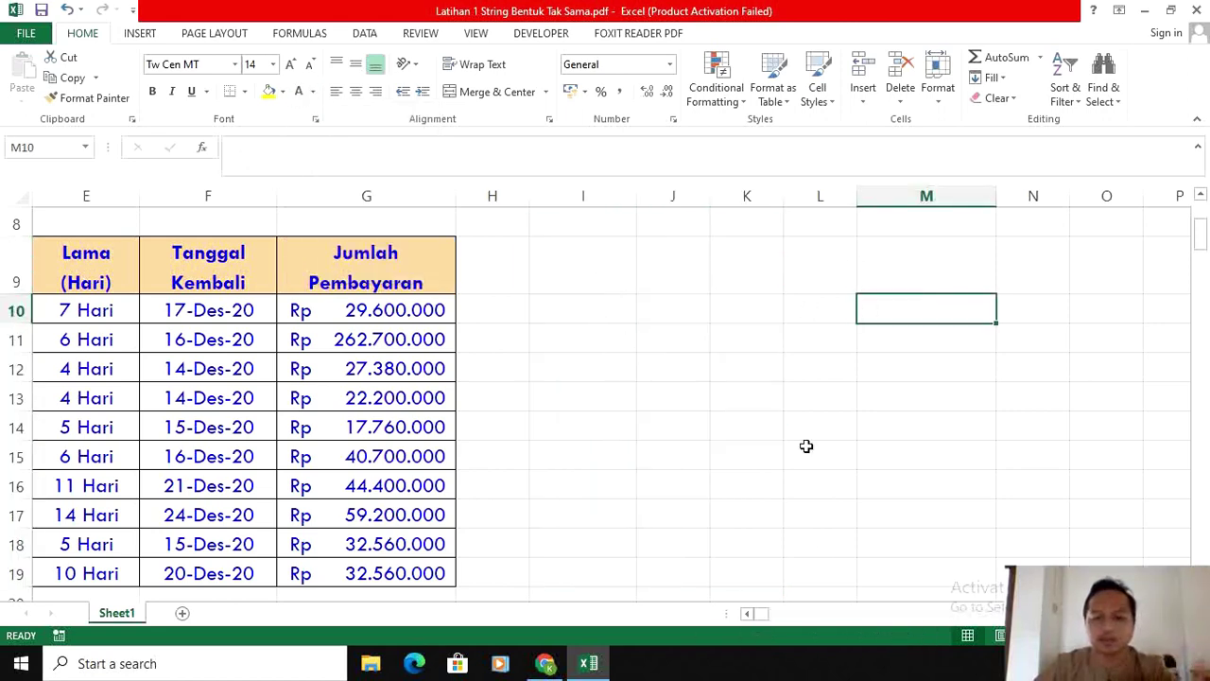
Review the completed flight plan table from the title and departure details through the participant rows.
{"action": "left_click", "coordinate": [747, 614]}
{"action": "scroll", "coordinate": [675, 378], "scroll_direction": "up", "scroll_amount": 3}
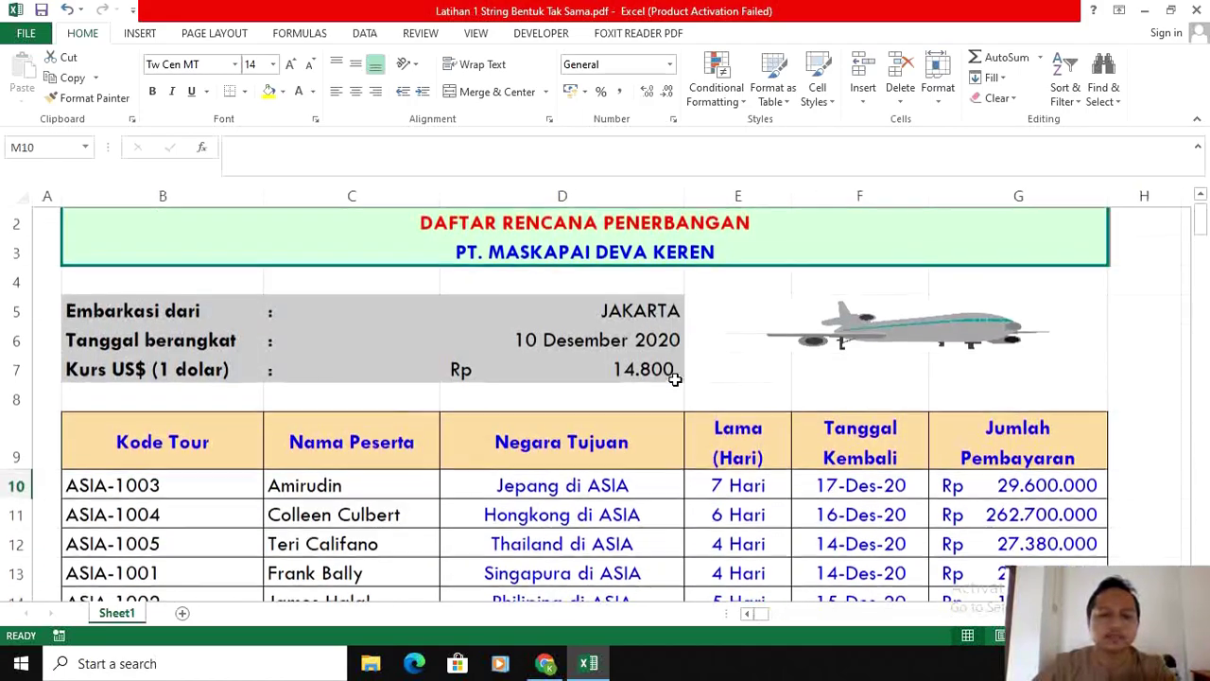
{"action": "scroll", "coordinate": [673, 371], "scroll_direction": "down", "scroll_amount": 2}
{"action": "scroll", "coordinate": [675, 371], "scroll_direction": "down", "scroll_amount": 1}
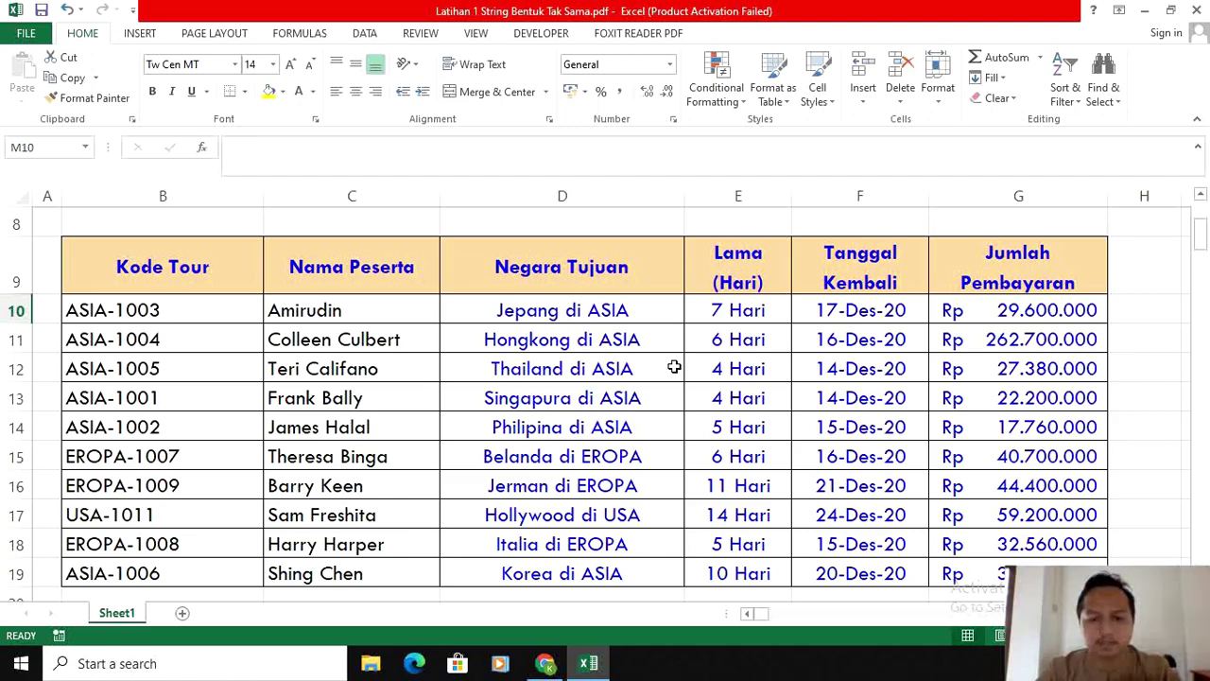
{"action": "scroll", "coordinate": [669, 359], "scroll_direction": "down", "scroll_amount": 3}
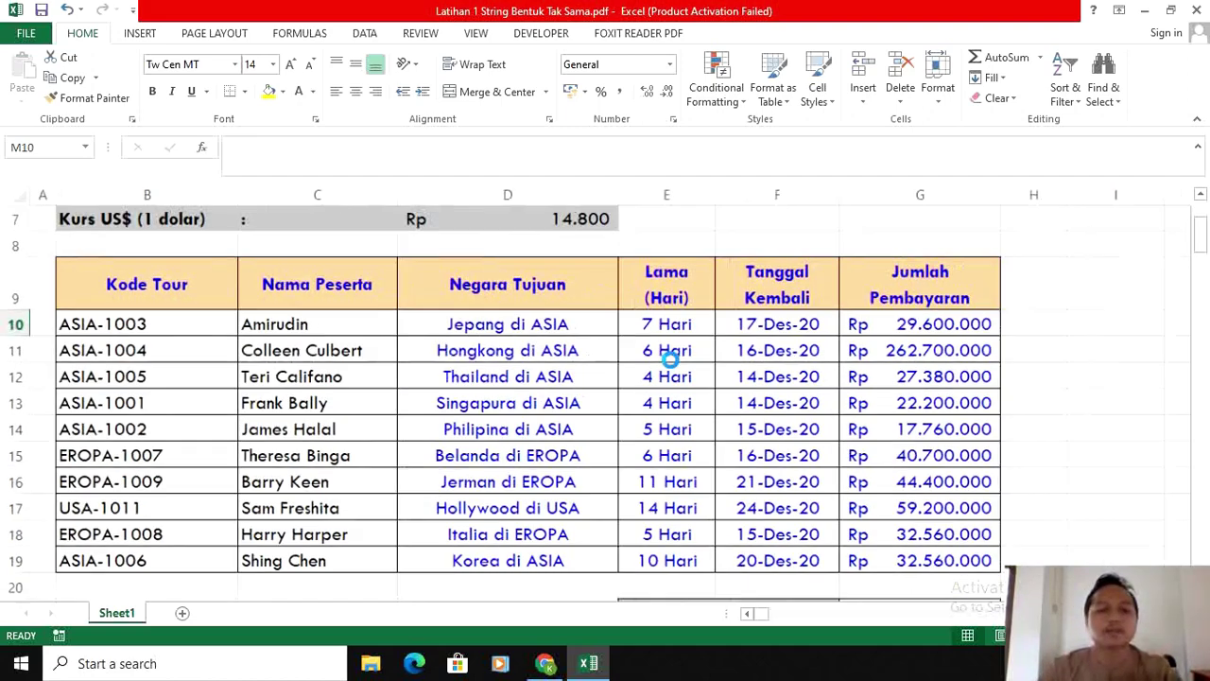
{"action": "scroll", "coordinate": [670, 359], "scroll_direction": "up", "scroll_amount": 3}
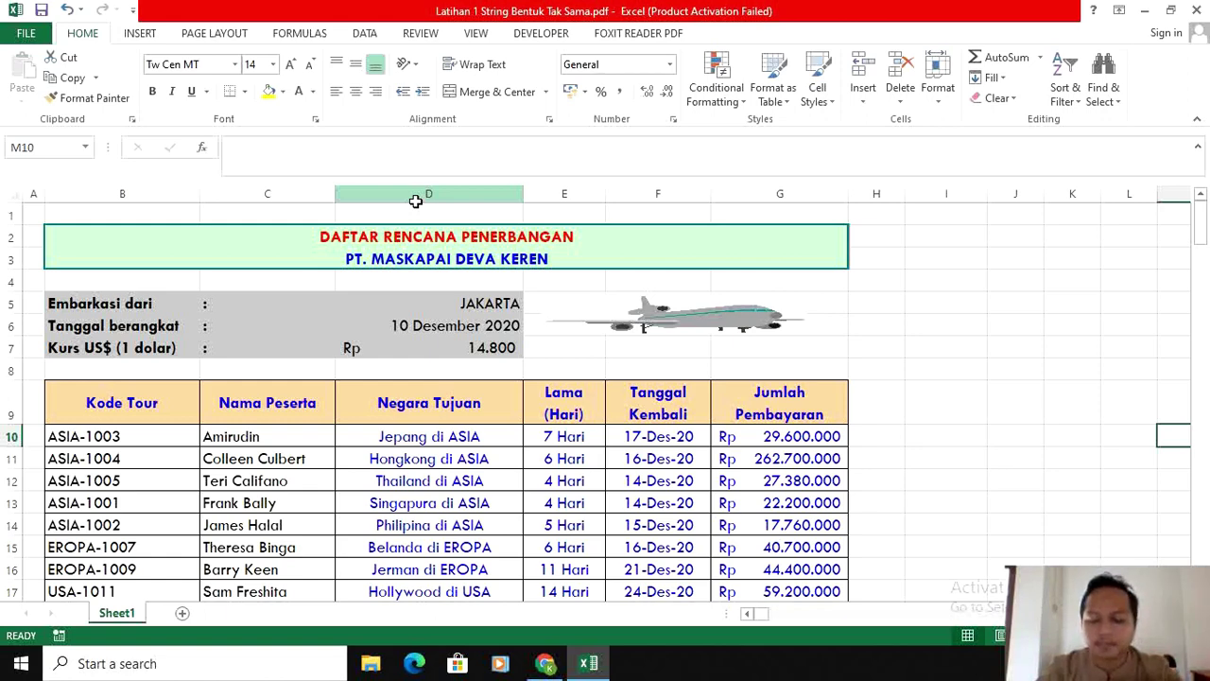
{"action": "key", "text": "End"}
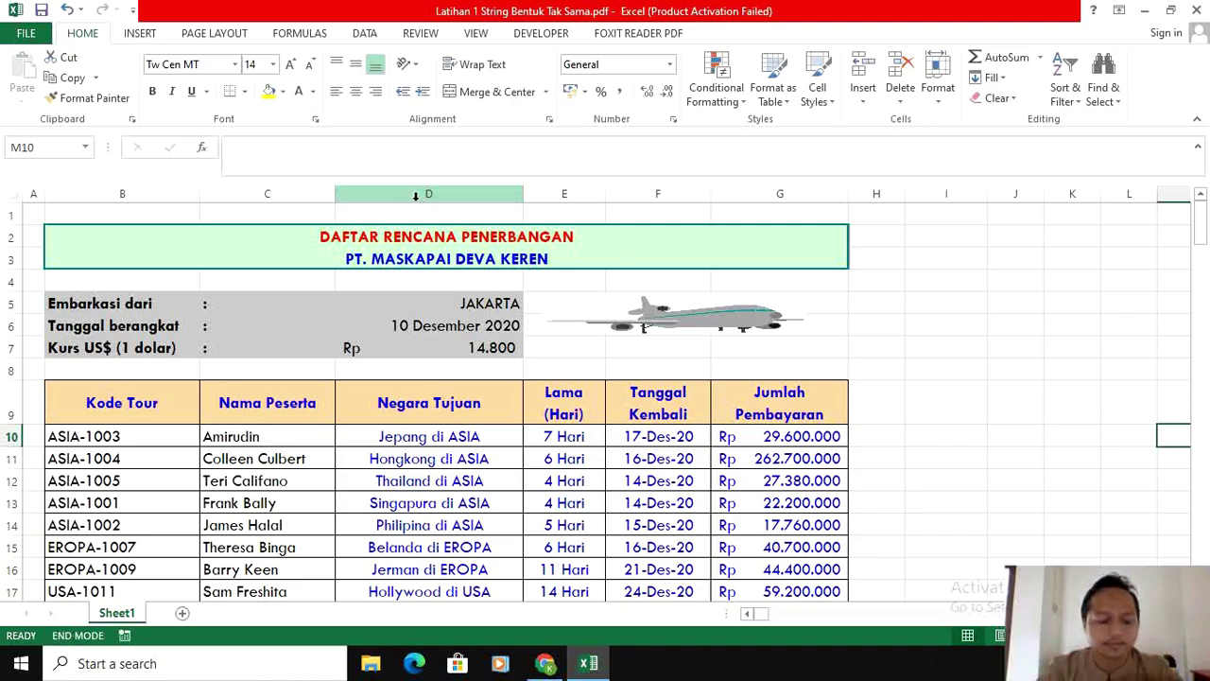